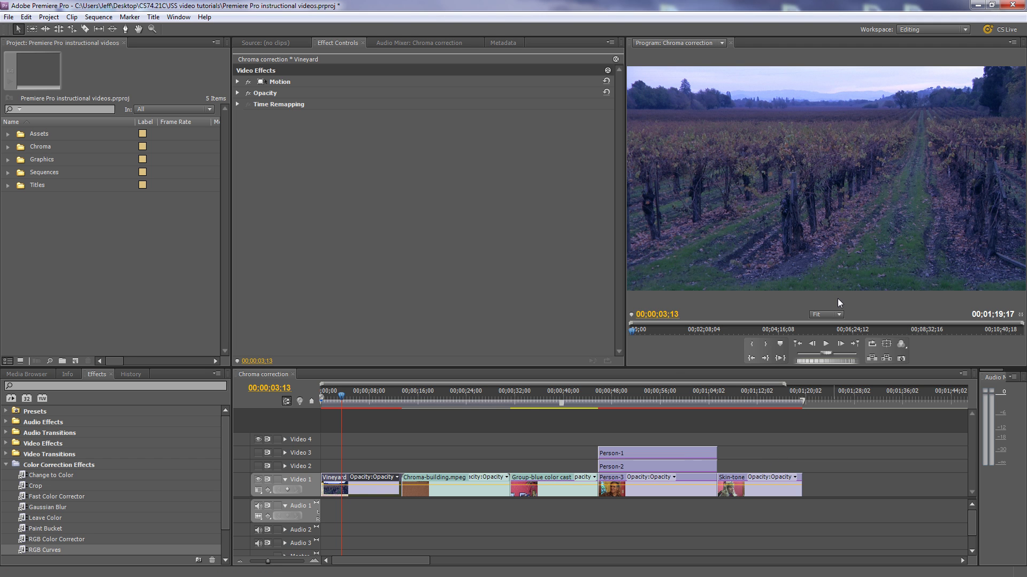
Step: Open a Reference Monitor for the Vineyard clip and set it to show Composite Video
click(360, 490)
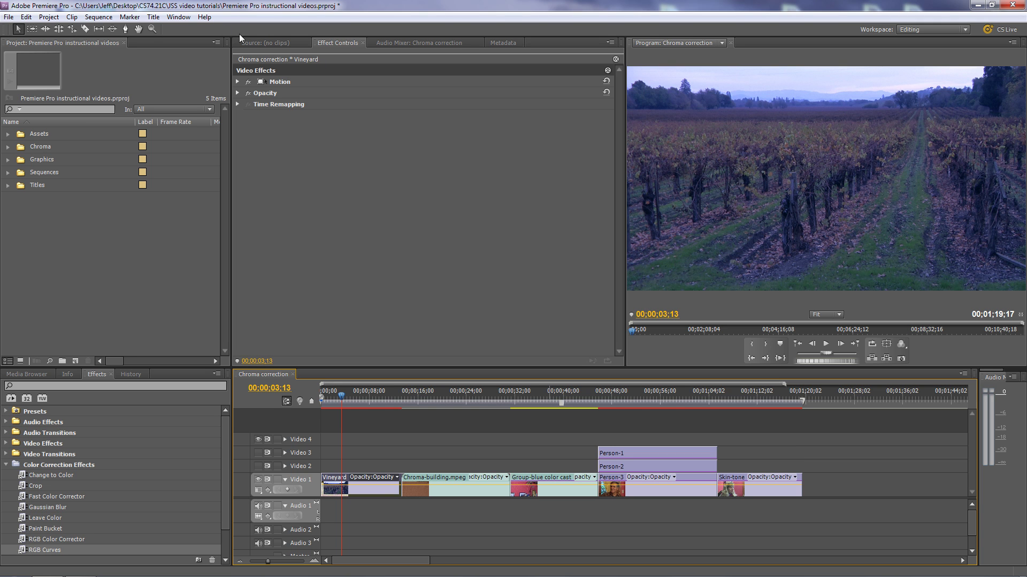
click(178, 17)
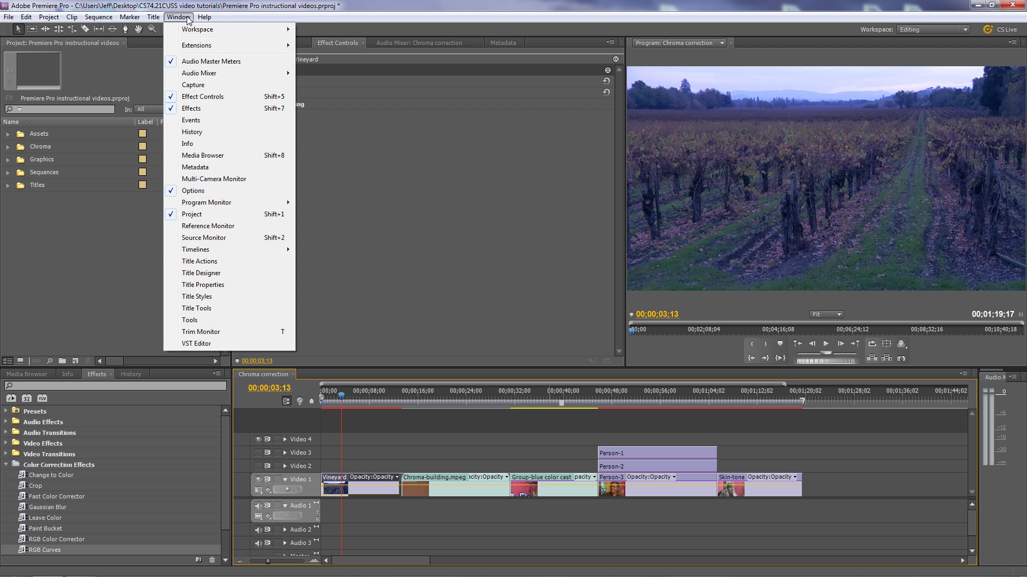
click(208, 226)
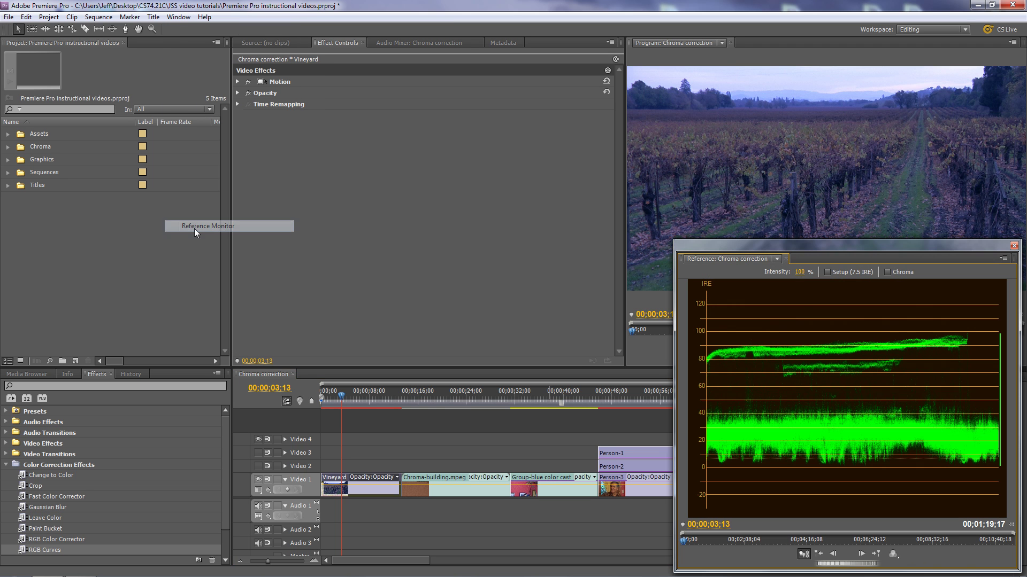
click(1004, 258)
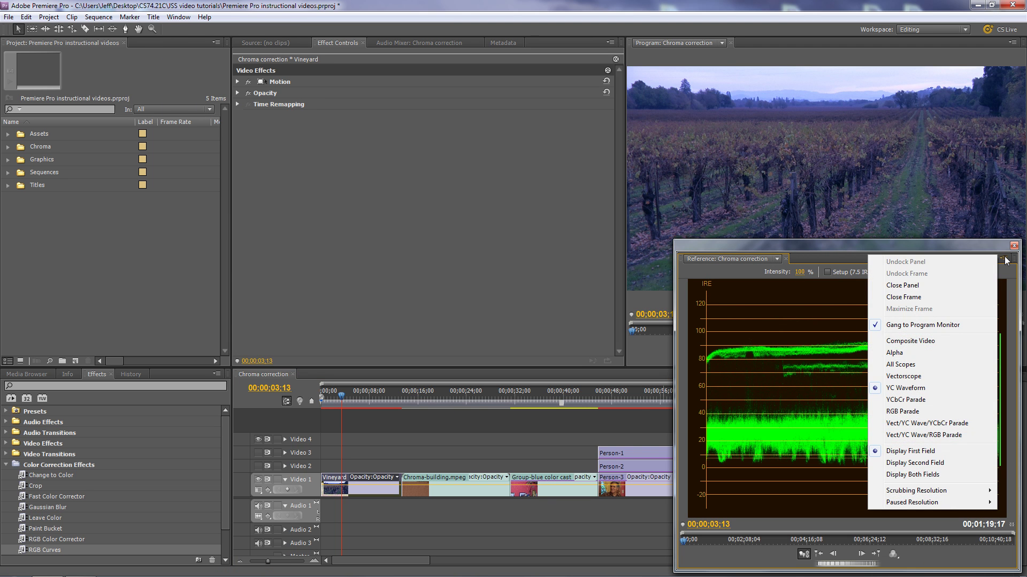
click(927, 341)
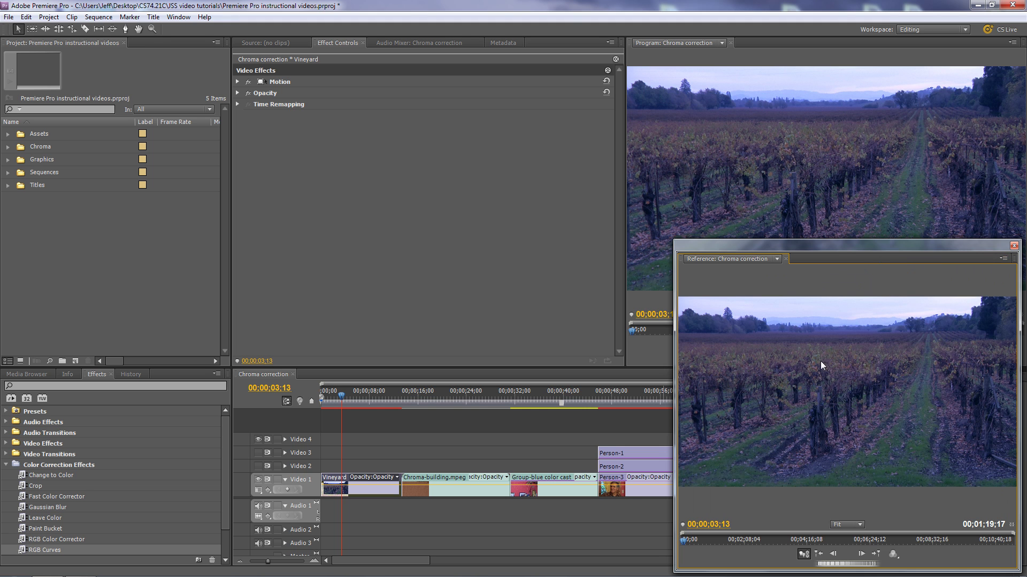
Step: Reposition the floating Reference Monitor and set its display to Vect/YC Wave/RGB Parade
drag(897, 240, 896, 223)
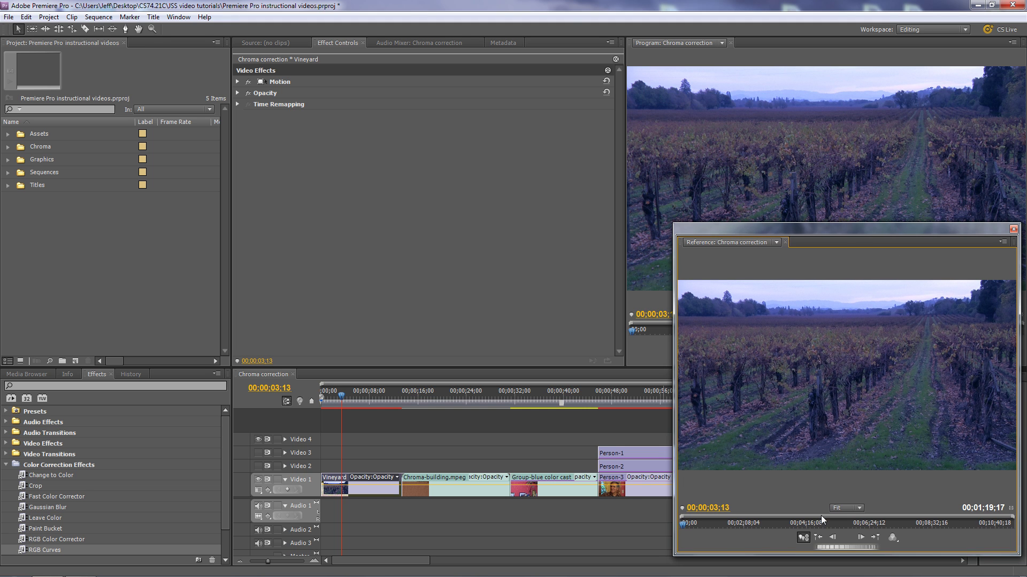
click(804, 538)
drag(887, 229, 887, 248)
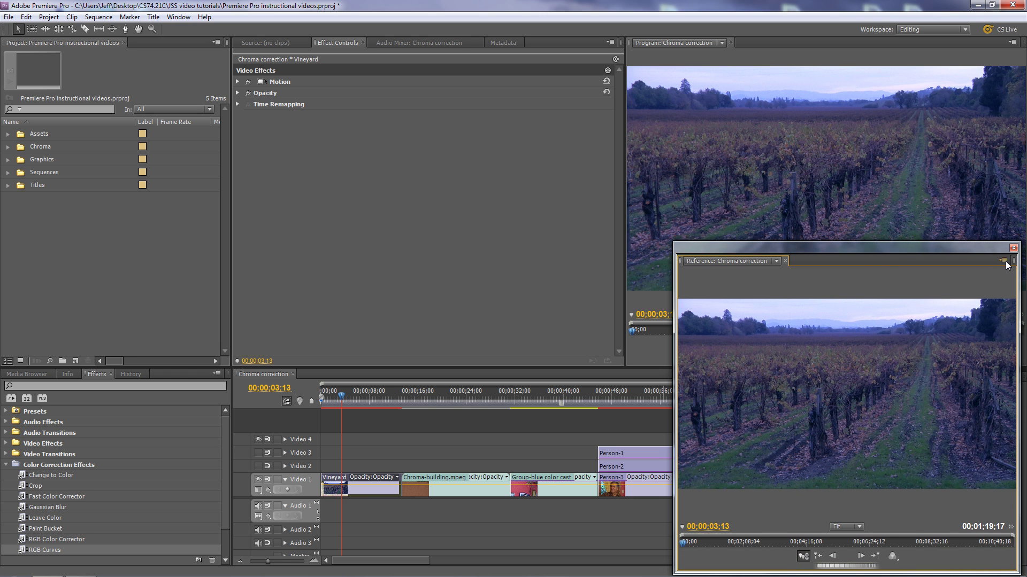
click(1003, 262)
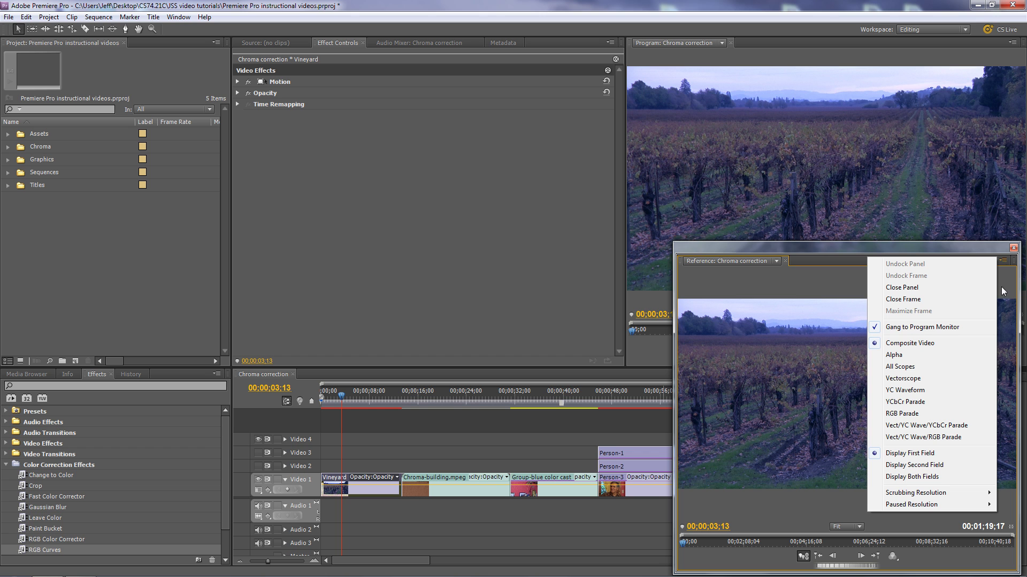
click(930, 443)
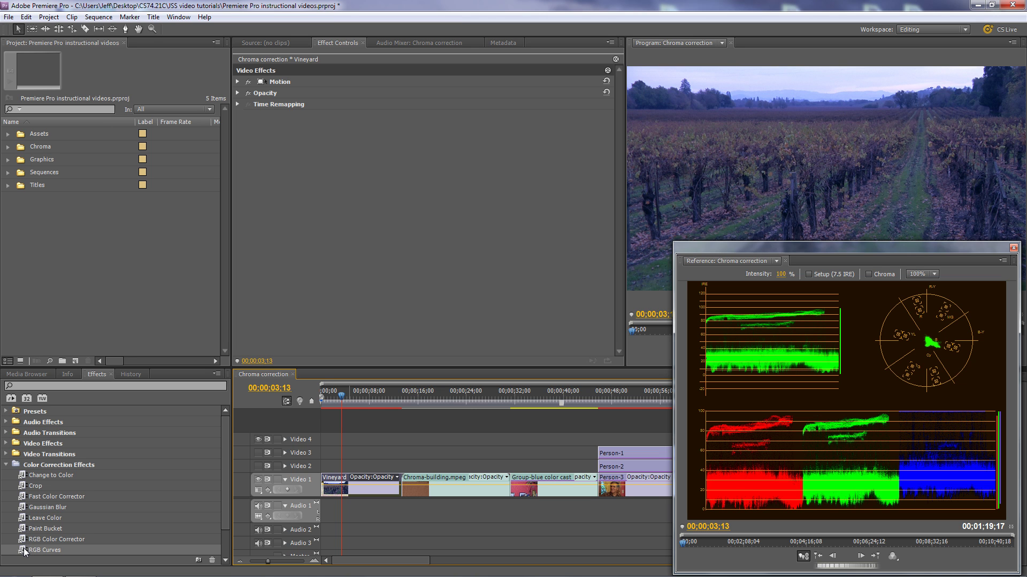
Step: Apply the Fast Color Corrector effect to the Vineyard clip and expand its settings to reach the level controls
drag(29, 497, 379, 497)
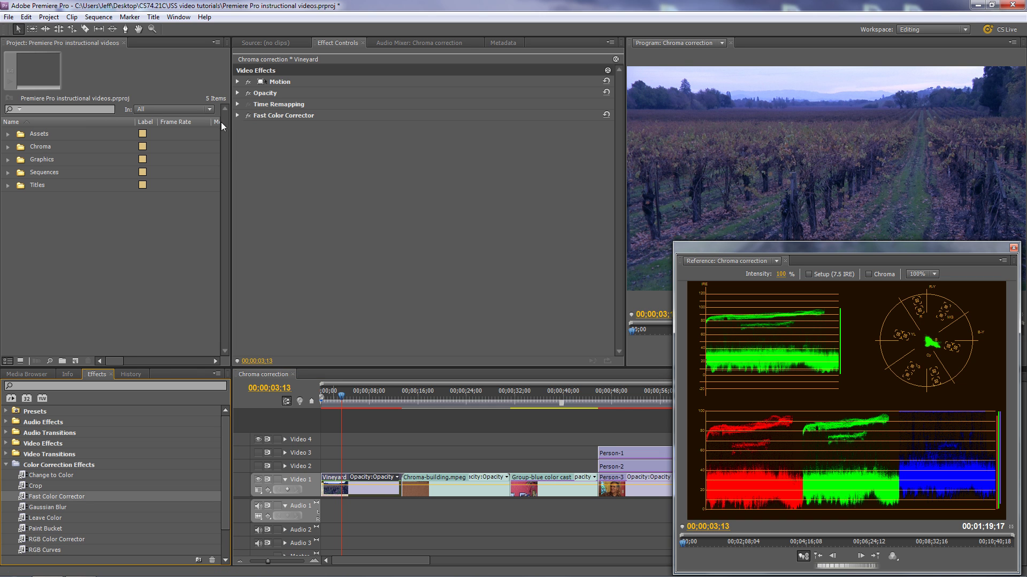
click(238, 116)
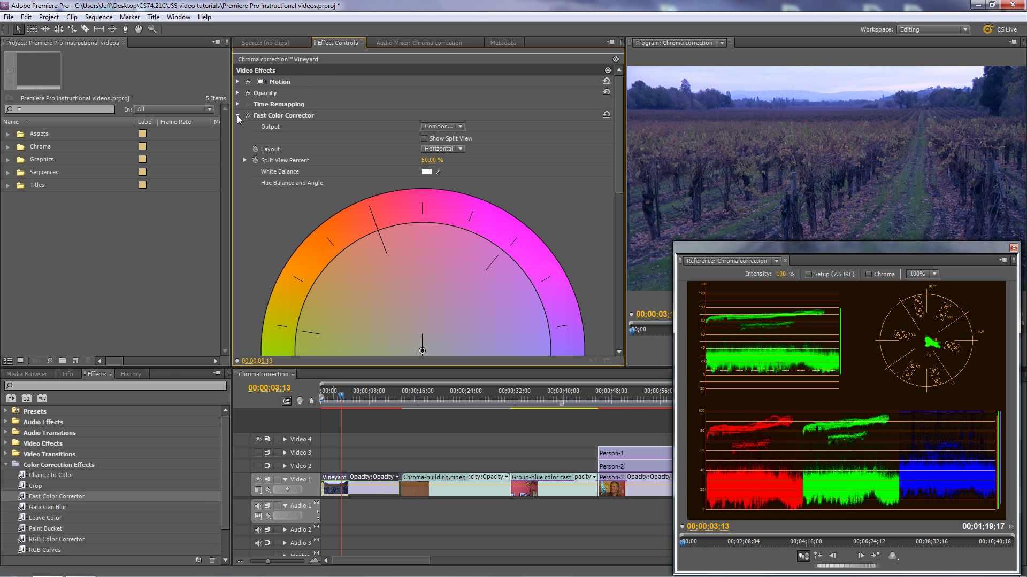
drag(621, 171, 632, 348)
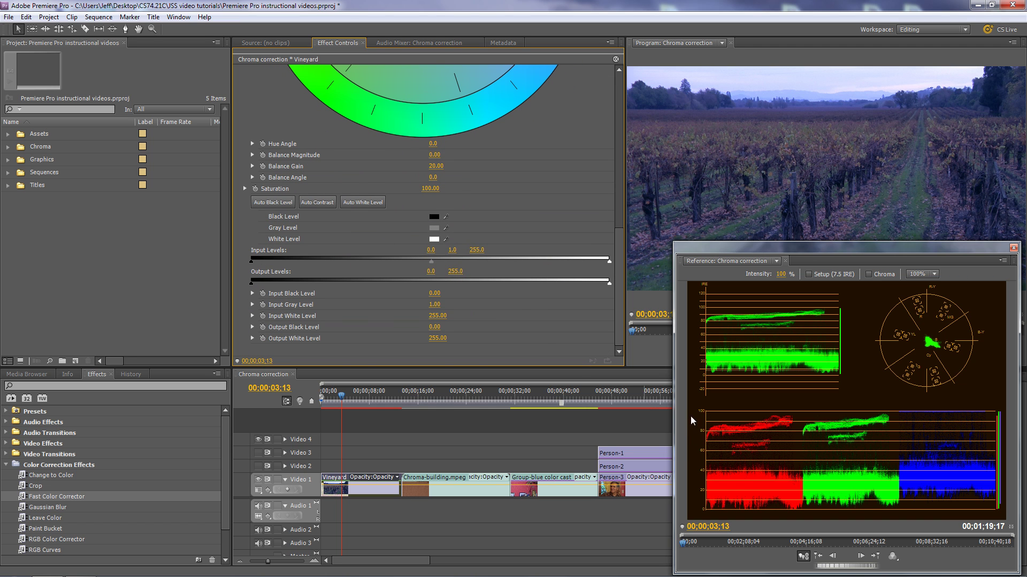
Step: Display the YC Waveform and set the Fast Color Corrector's input black level to about 9.1 and input white level to about 245.9
click(1006, 262)
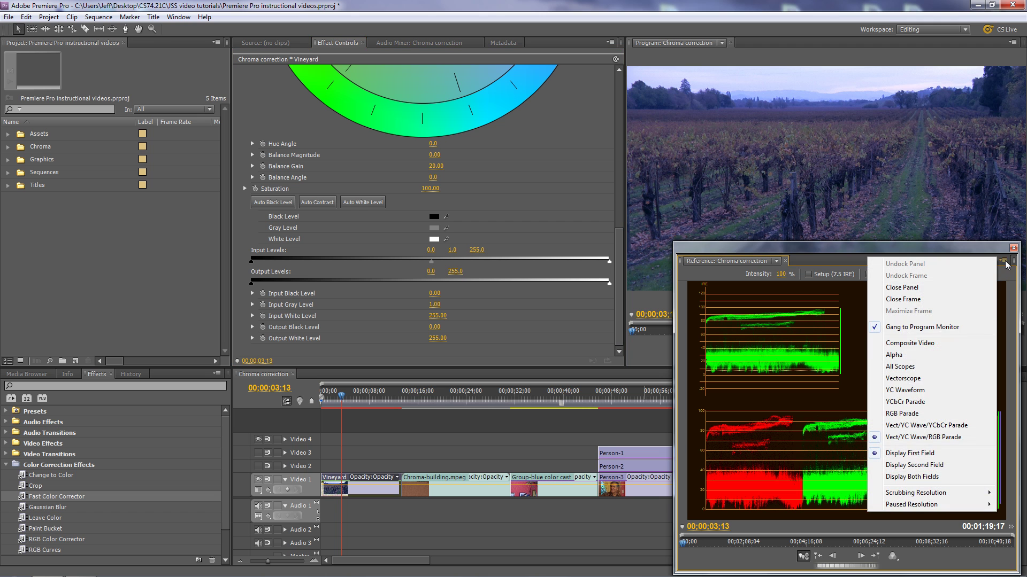
click(919, 393)
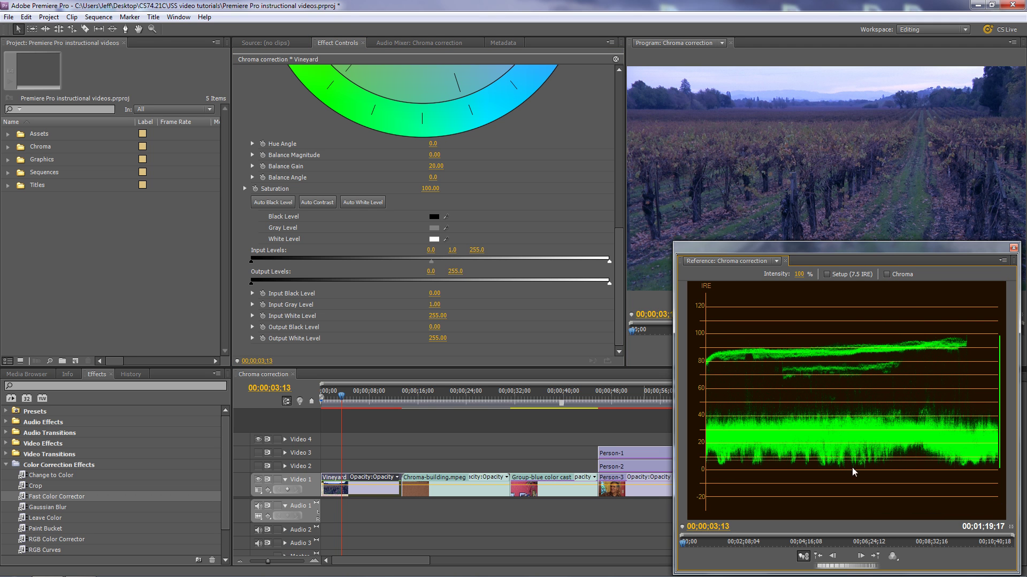
drag(251, 261, 266, 260)
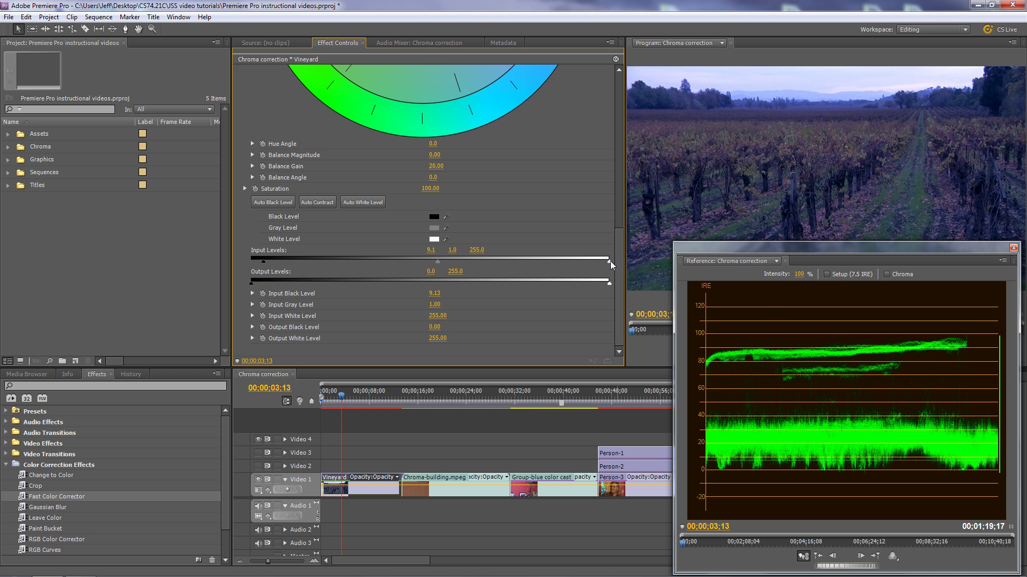
drag(609, 261, 598, 263)
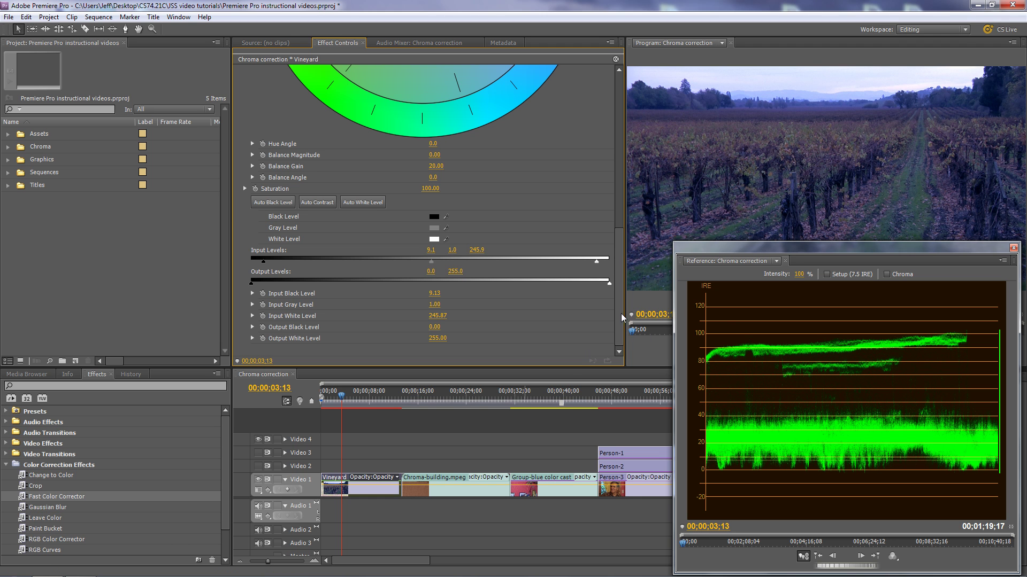
Step: Display the Vectorscope and shift the Fast Color Corrector's hue balance away from blue toward orange
drag(621, 324, 622, 226)
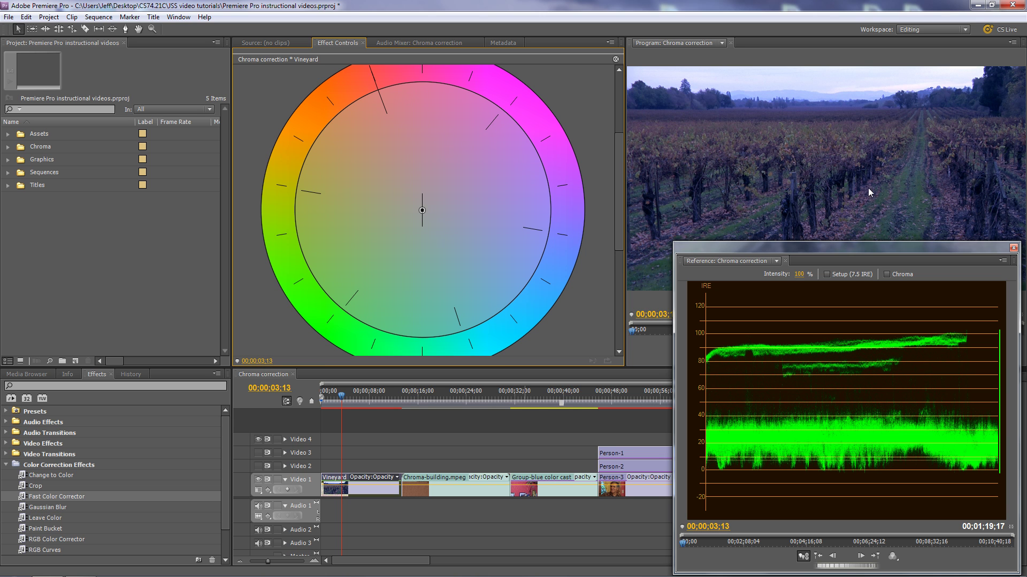
drag(624, 343, 612, 343)
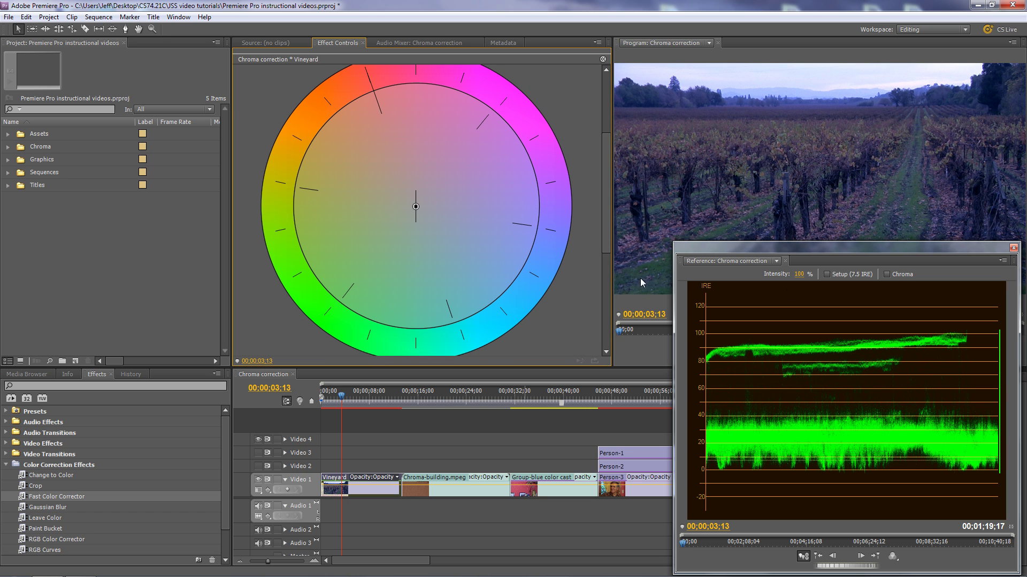
click(1002, 262)
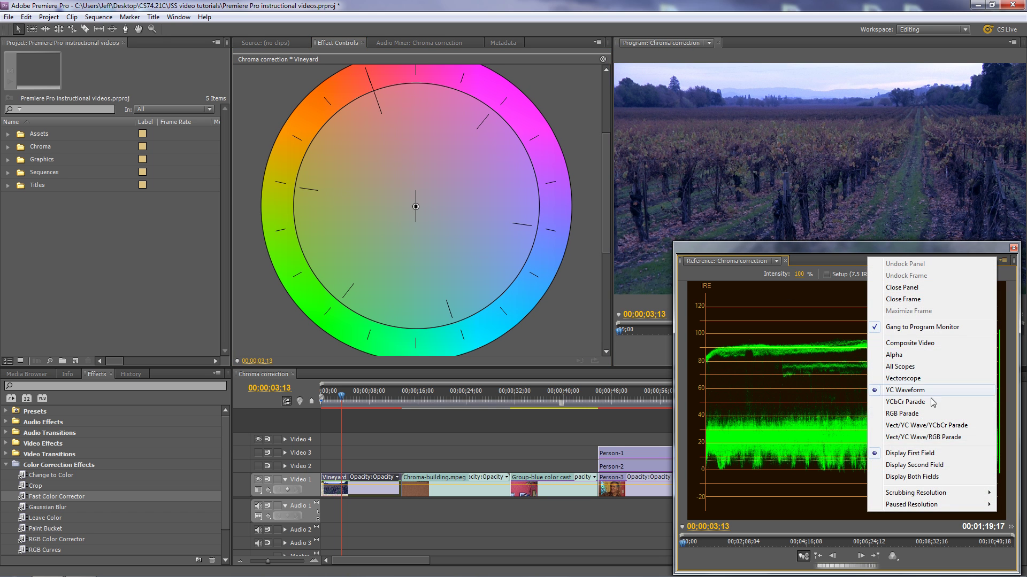
click(909, 378)
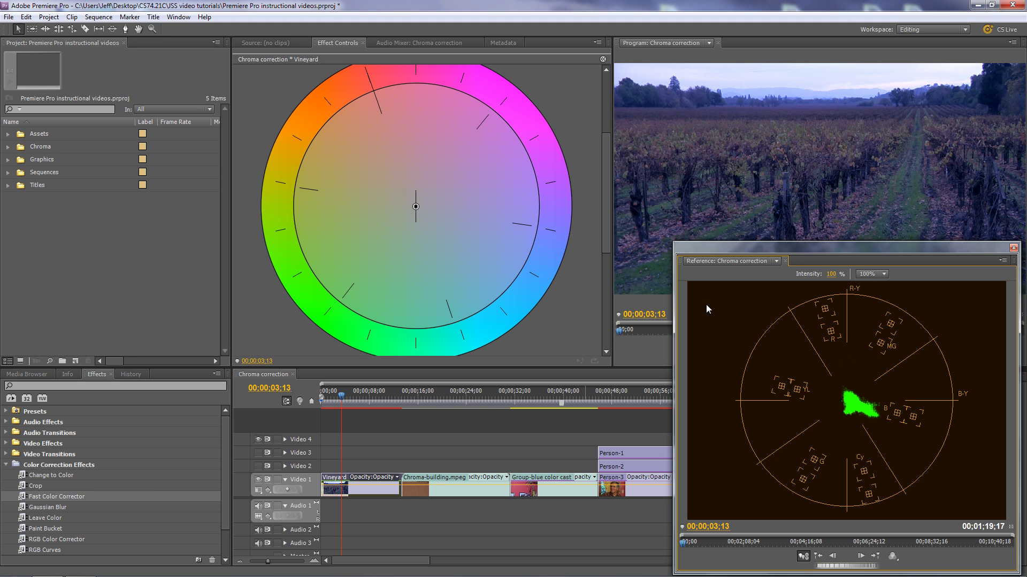
drag(416, 206, 355, 159)
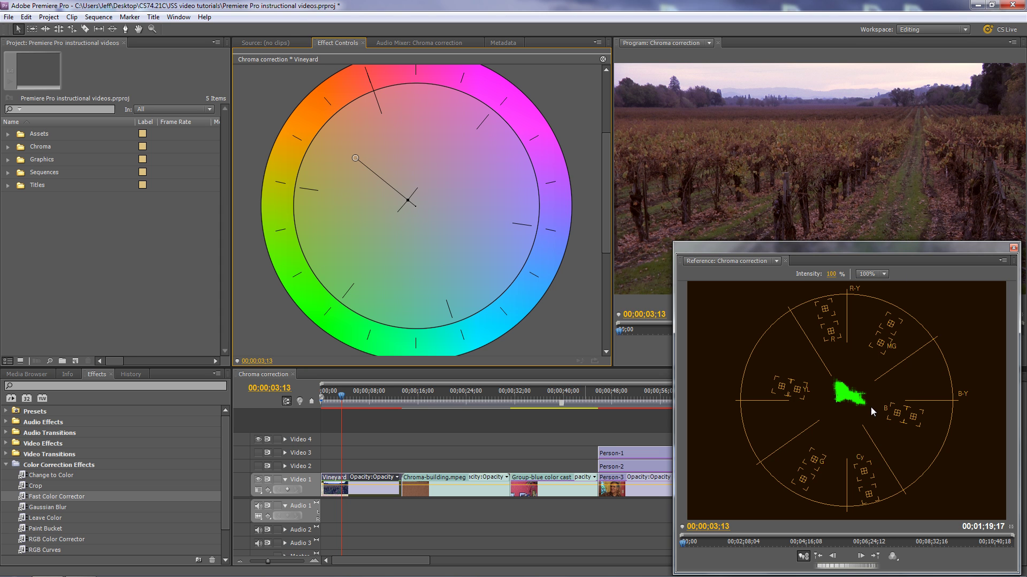
drag(356, 159, 359, 160)
Step: Return the Reference Monitor to YC Waveform and nudge the hue balance slightly further toward red
click(1002, 261)
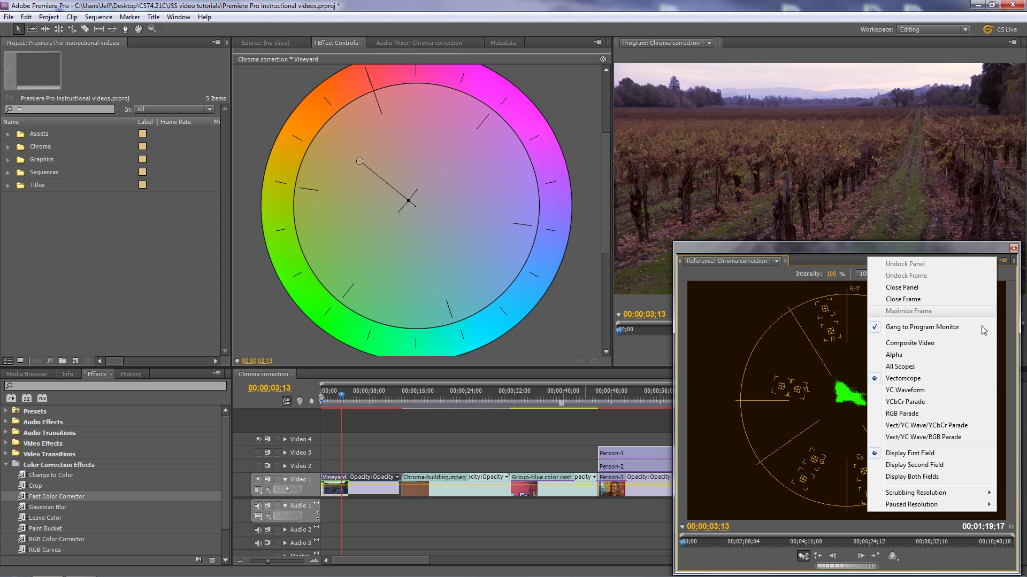
click(925, 390)
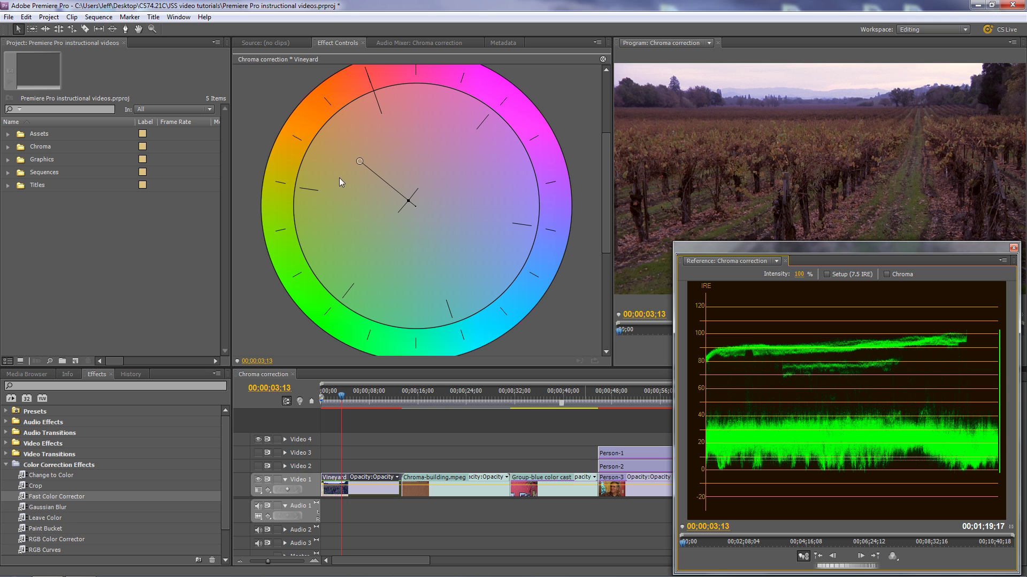
mouse_move(360, 163)
mouse_down()
mouse_move(382, 141)
mouse_move(351, 137)
mouse_move(371, 177)
mouse_move(361, 194)
mouse_move(374, 154)
mouse_move(366, 144)
mouse_move(391, 176)
mouse_move(371, 155)
mouse_up()
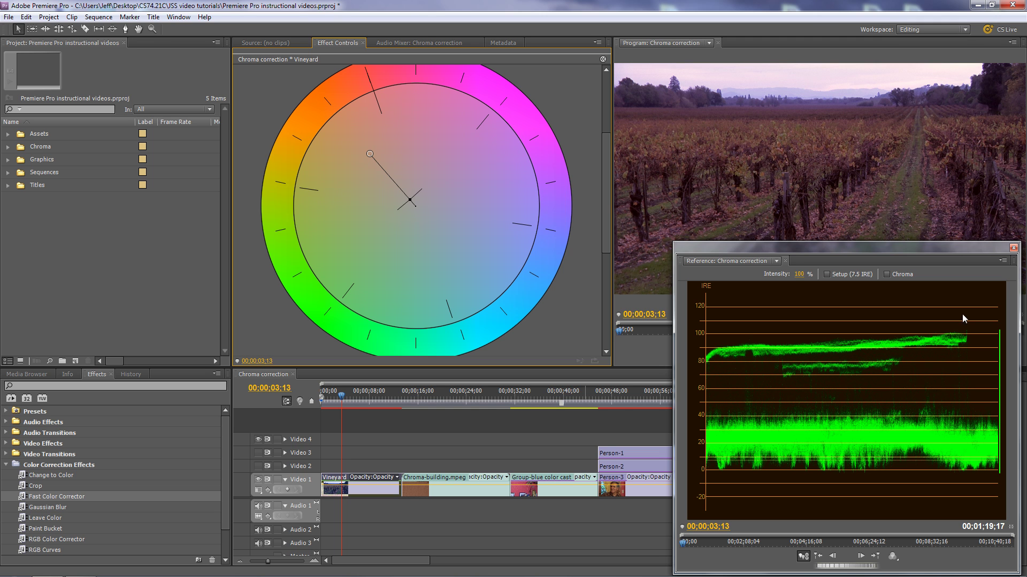
Step: Show the RGB Parade in the Reference Monitor, and disable and collapse the Fast Color Corrector effect
click(1003, 260)
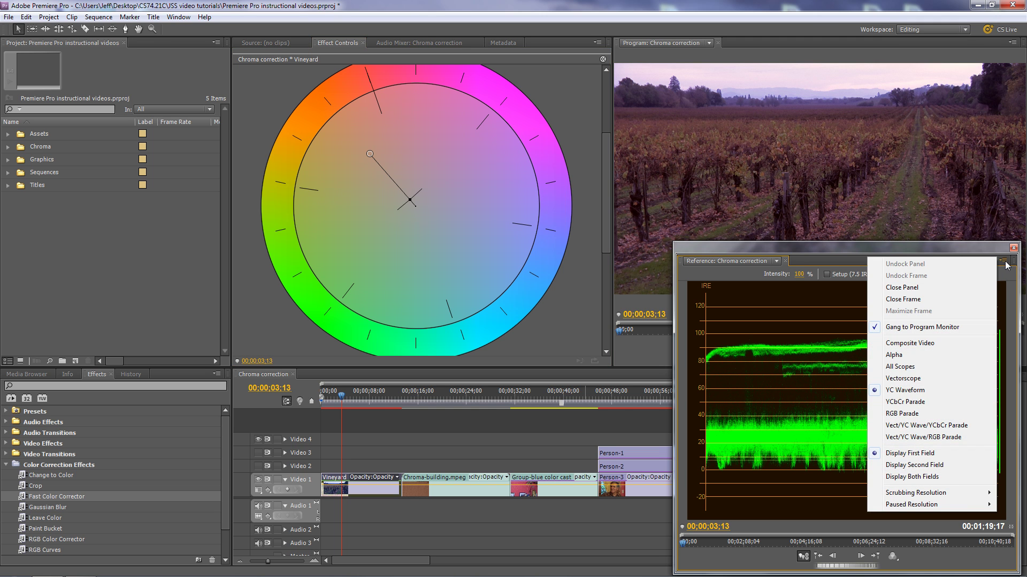
click(914, 415)
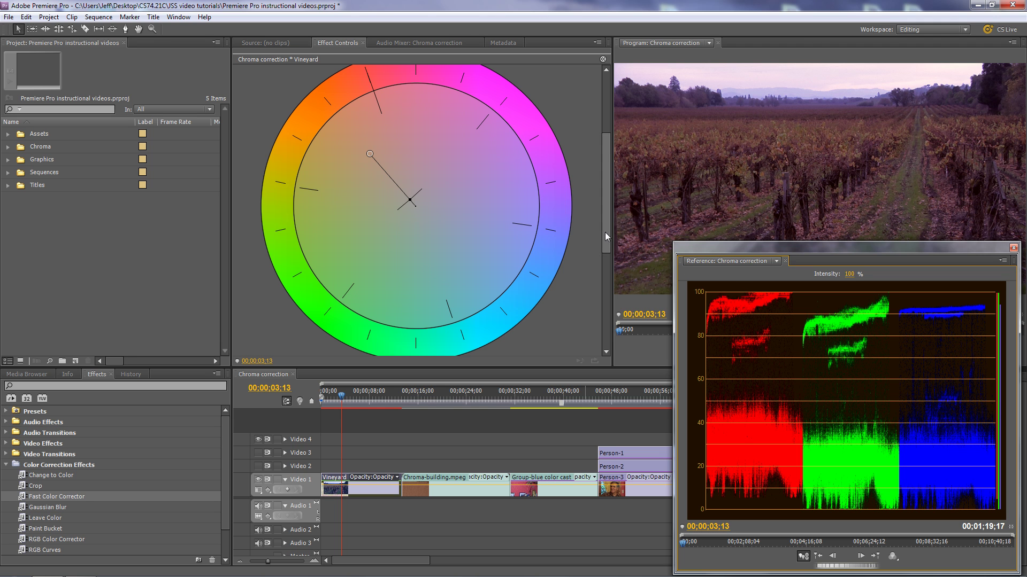
drag(608, 234, 589, 157)
click(247, 116)
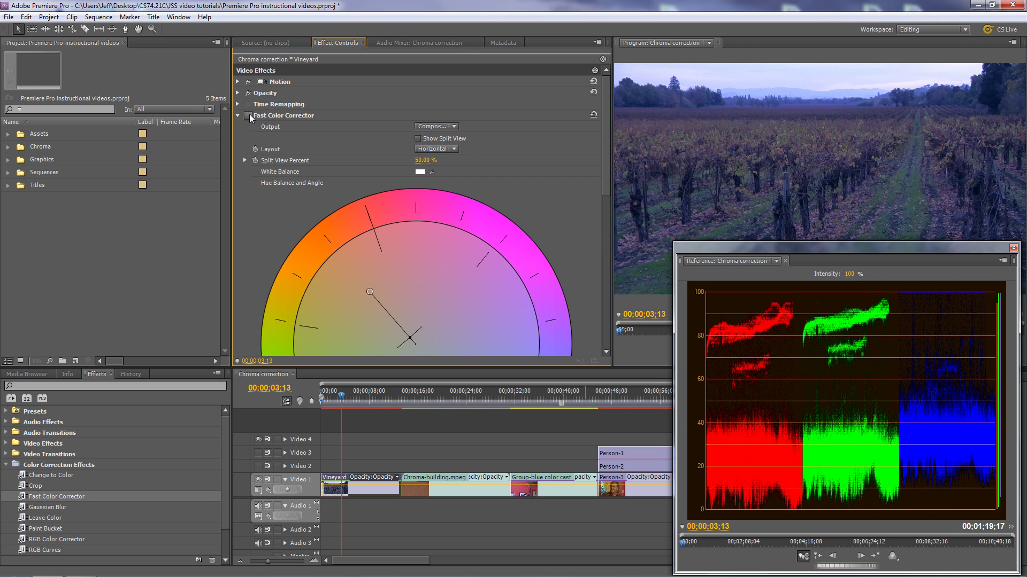
click(237, 115)
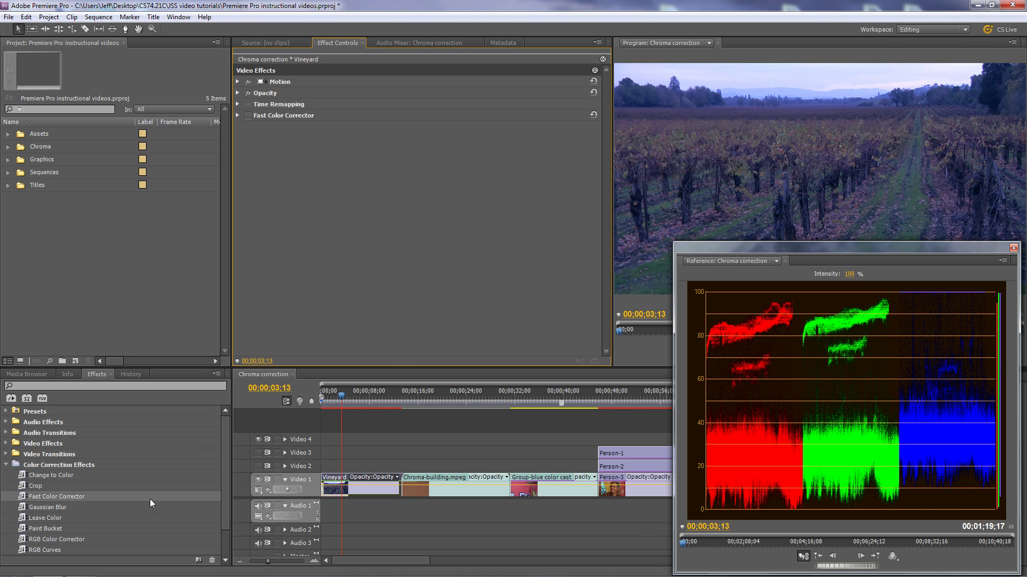
Step: Apply the RGB Curves effect to the Vineyard clip and expand its settings
drag(223, 483, 223, 505)
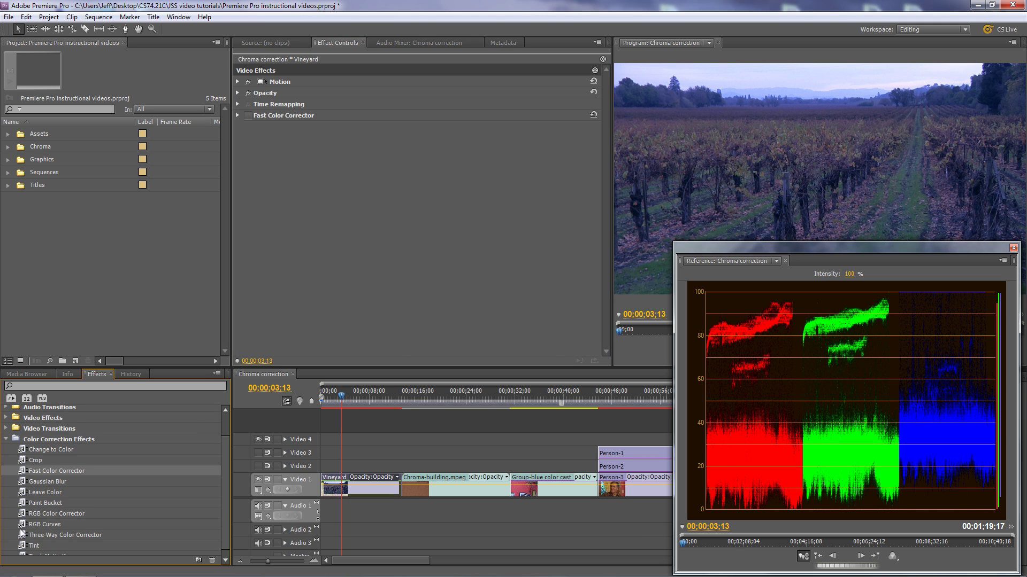
drag(21, 526, 318, 224)
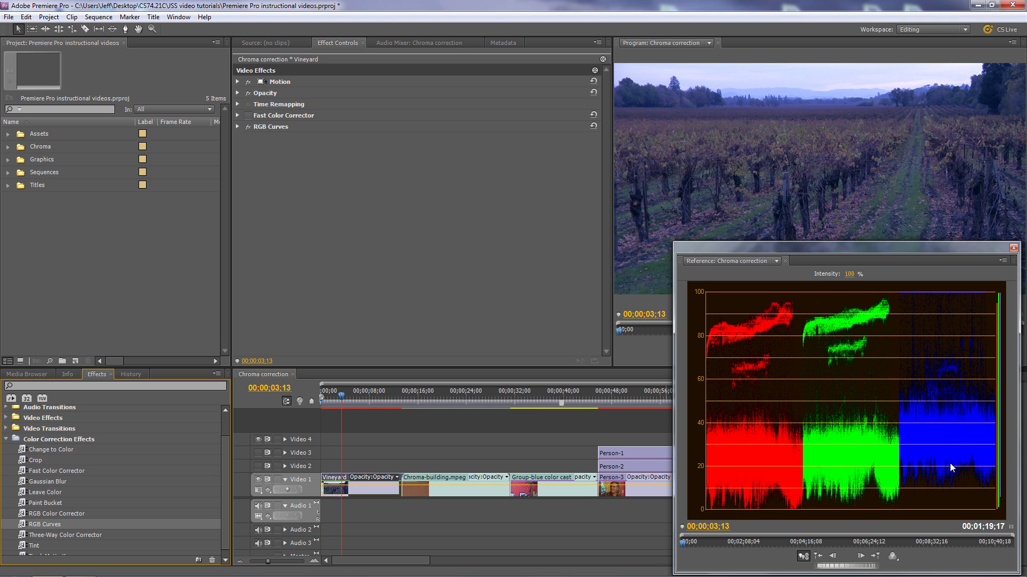
click(237, 127)
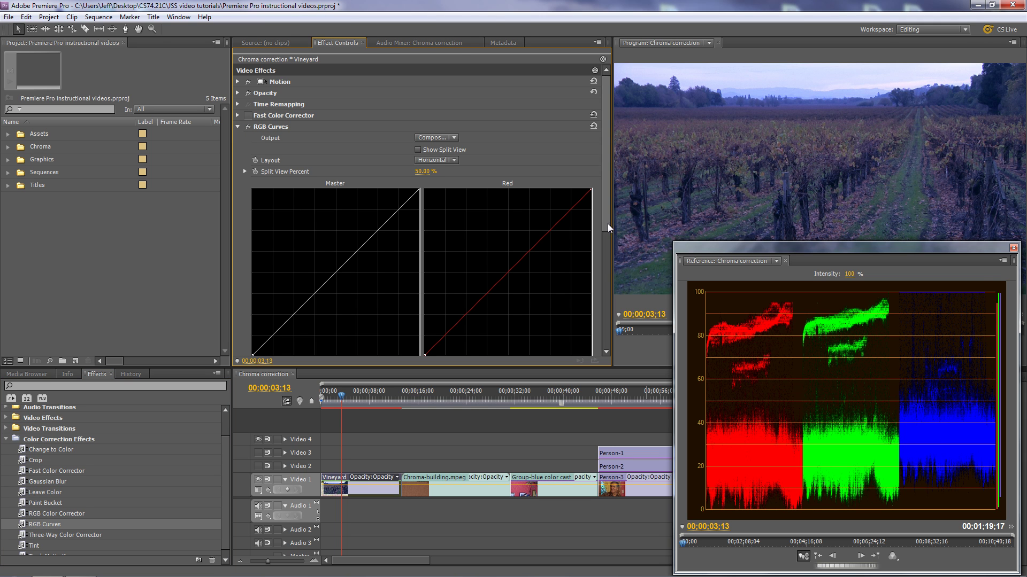
Step: Display the YC Waveform and darken the shadows by moving the Master curve's black point slightly inward along the input axis
click(1003, 262)
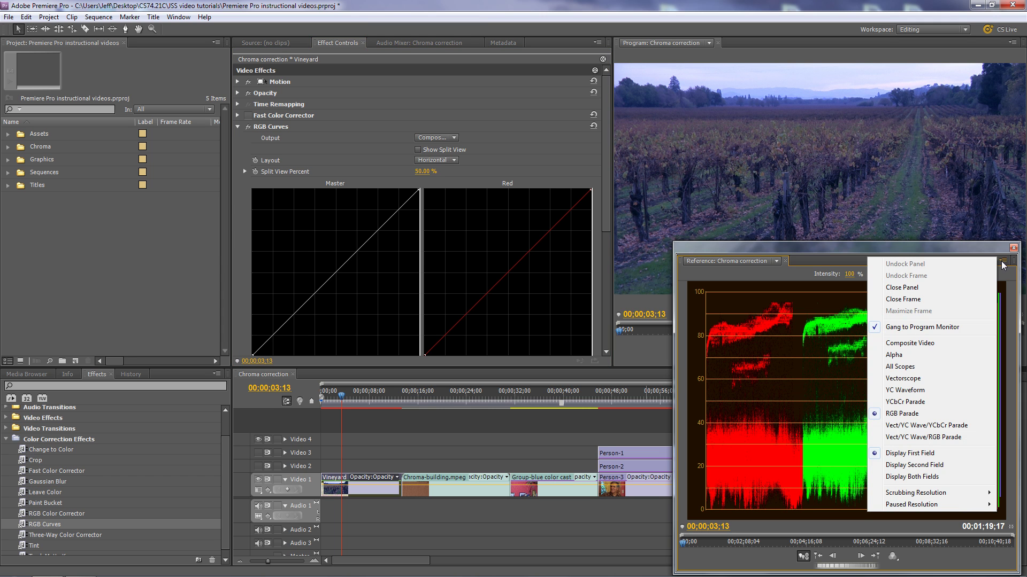
click(920, 392)
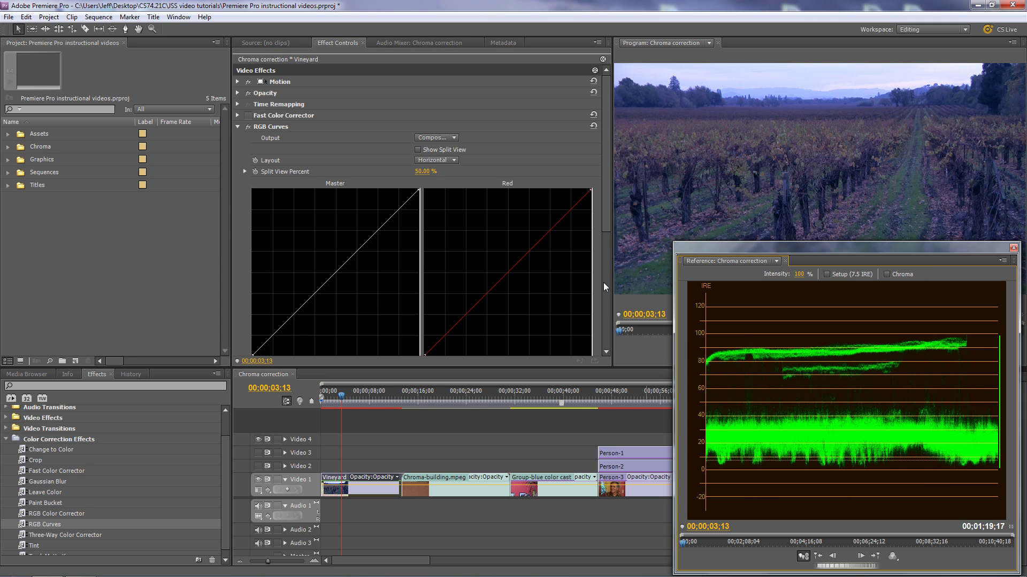
scroll(524, 276, down, 3)
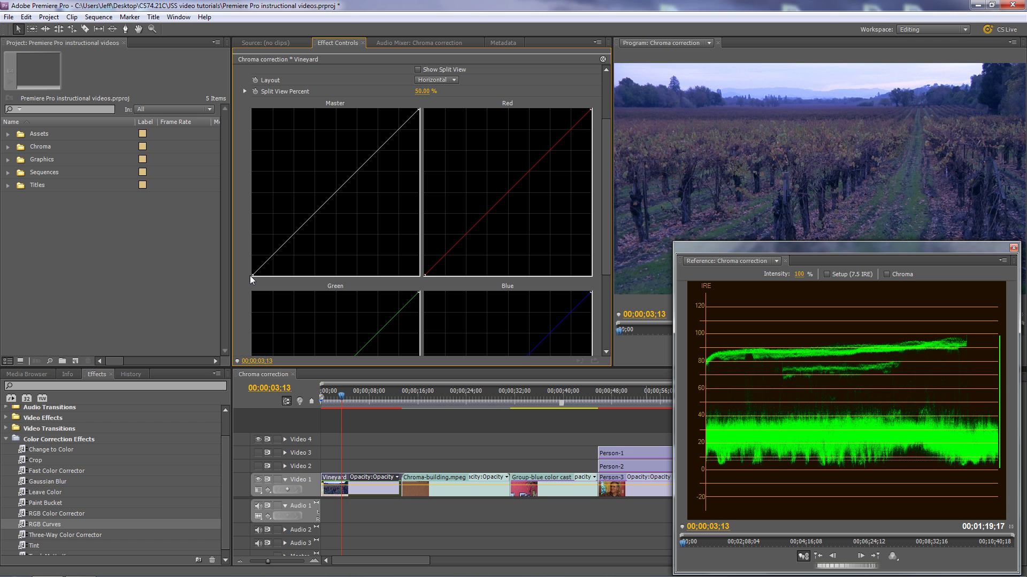
drag(252, 275, 261, 277)
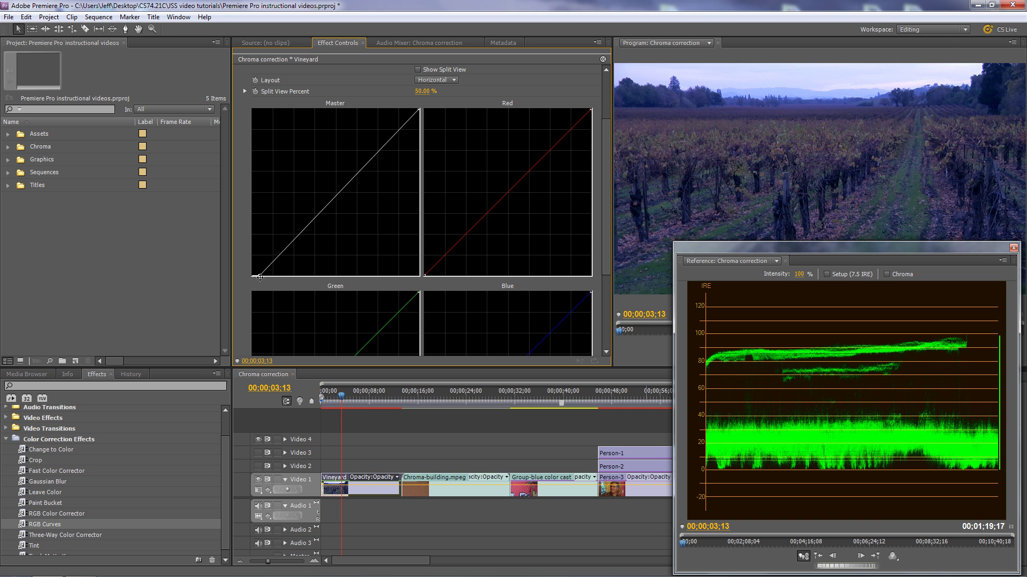
Step: Brighten the highlights by moving the Master curve's white point slightly inward, and show the RGB Parade in the Reference Monitor
drag(418, 109, 411, 110)
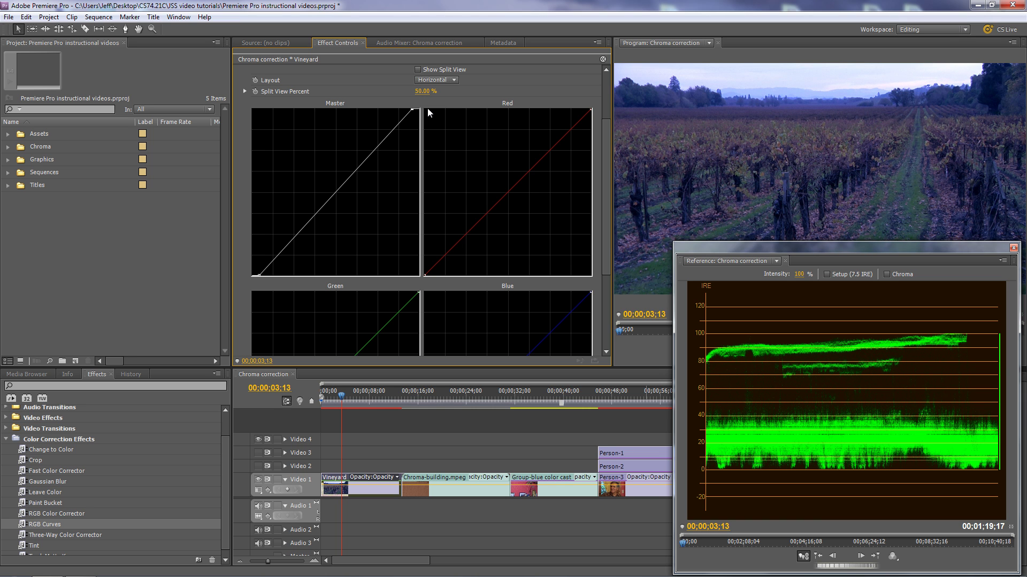
drag(605, 200, 607, 239)
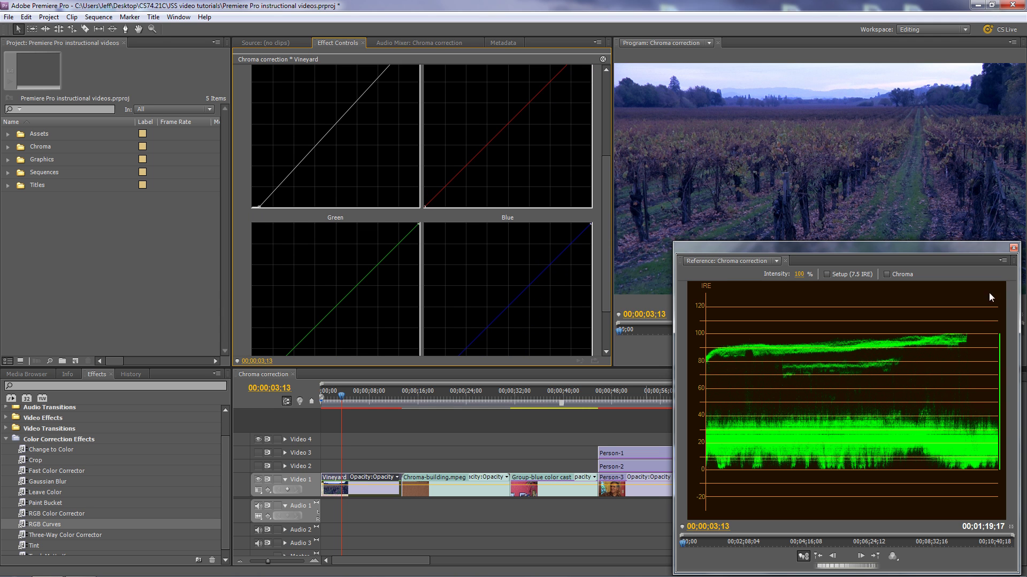
click(1003, 261)
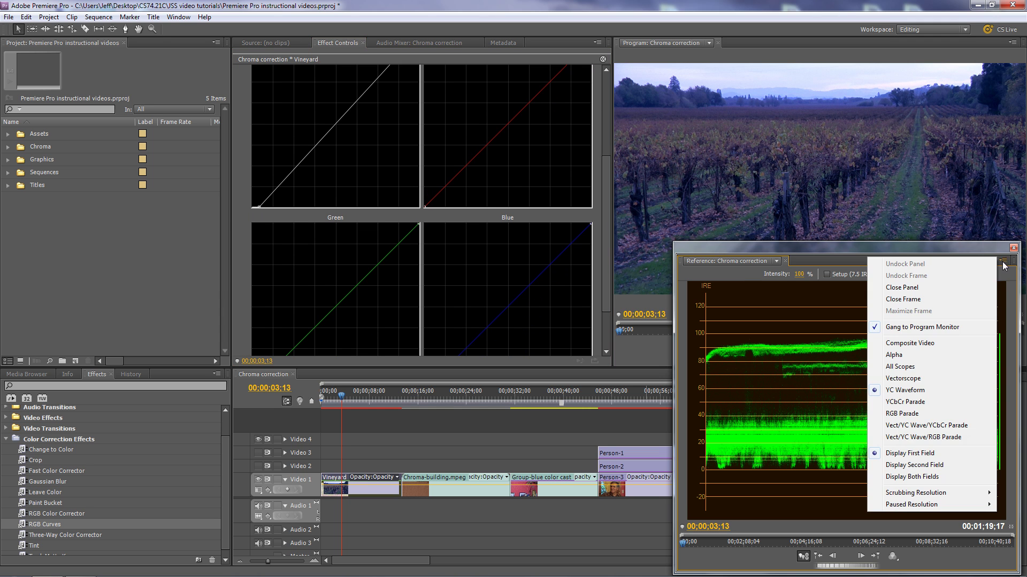
click(919, 413)
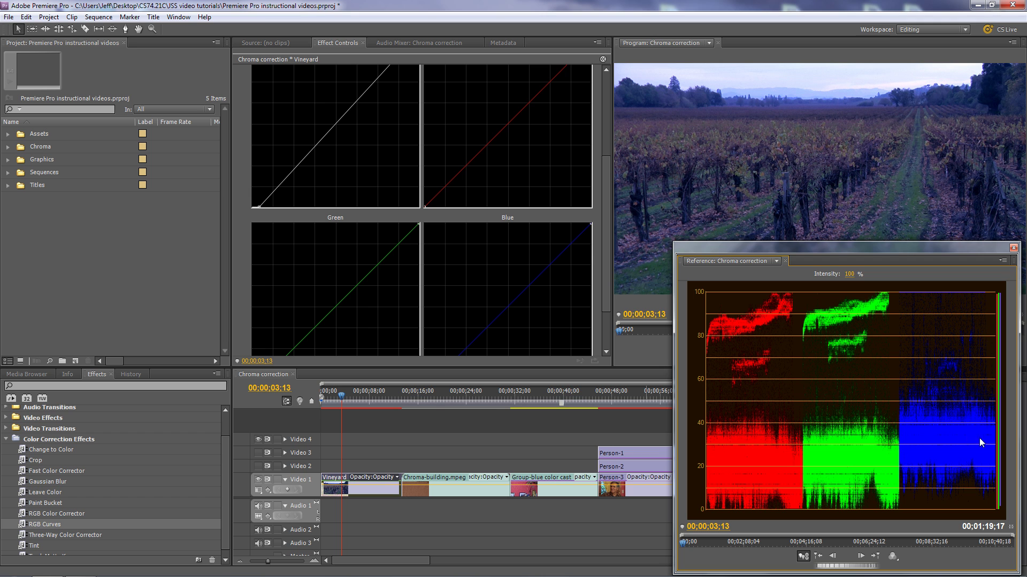
Step: Reduce blue by moving the Blue curve's black point inward and lowering its white point around a midtone anchor
drag(606, 293, 606, 331)
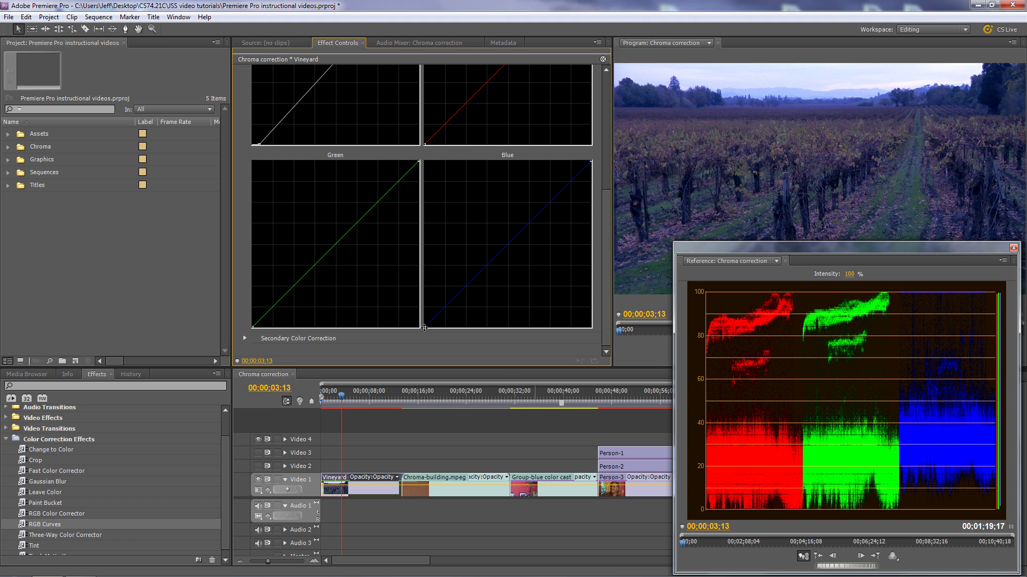
drag(429, 329, 439, 328)
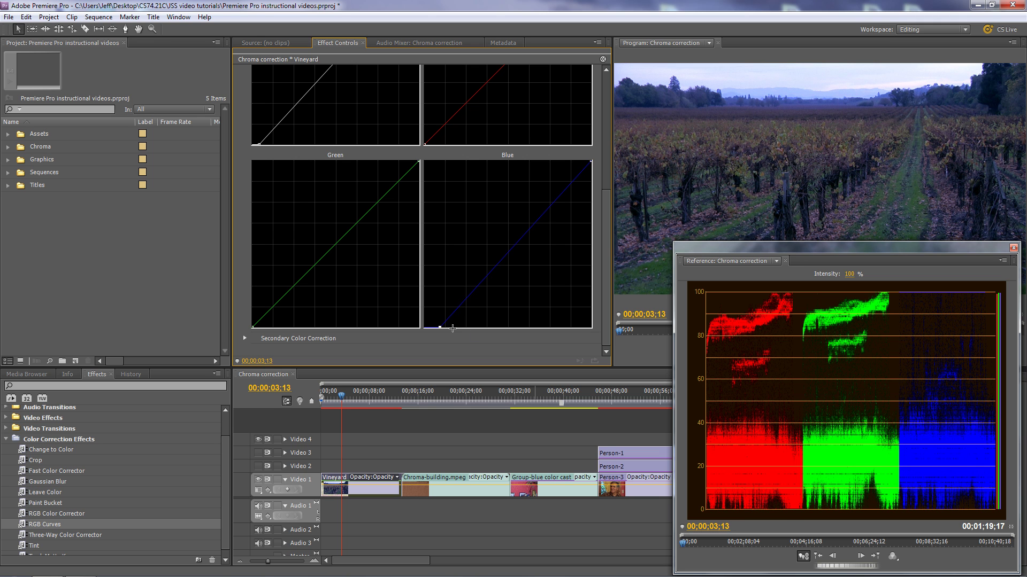
drag(605, 219, 607, 210)
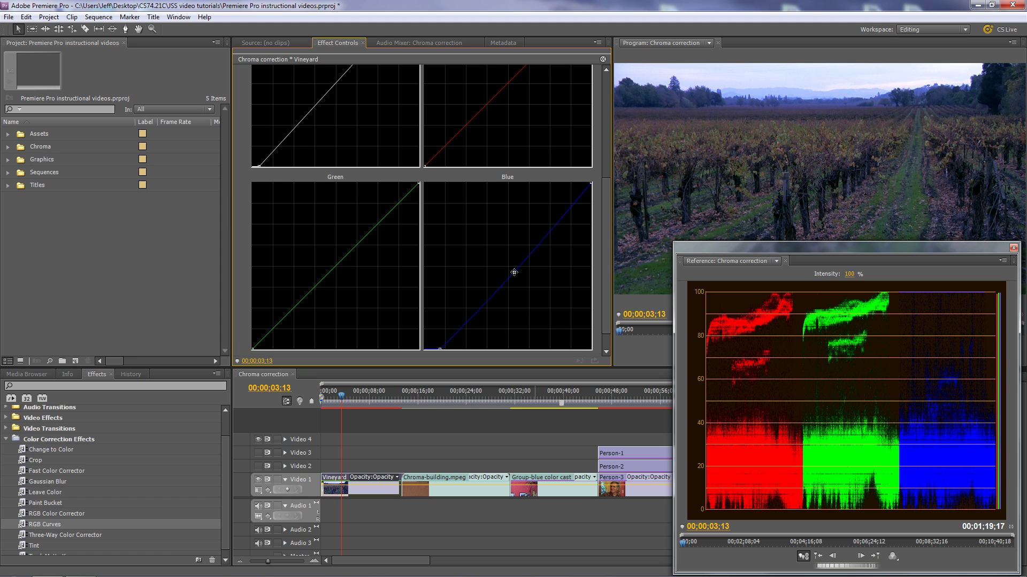
click(514, 272)
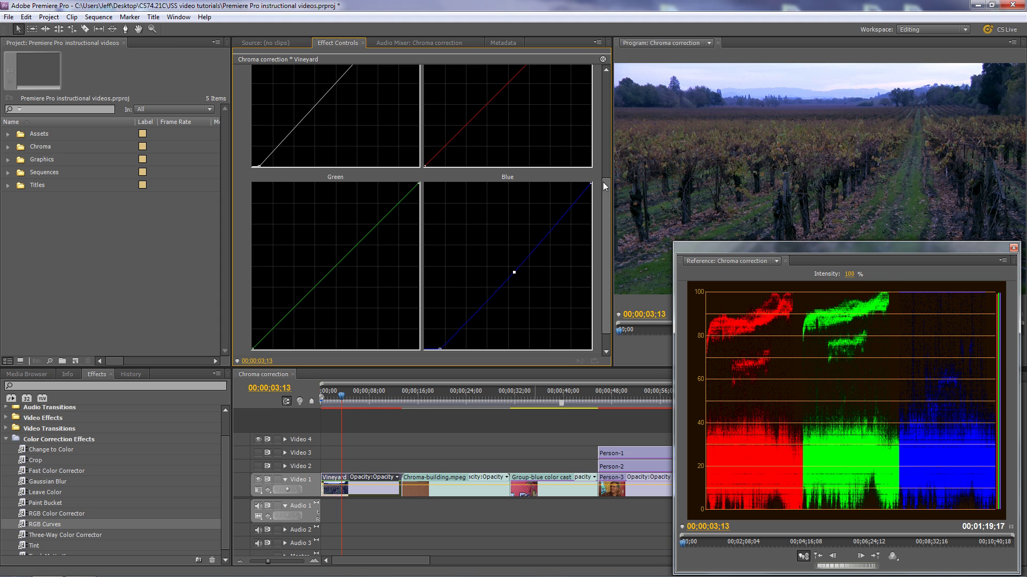
drag(588, 189, 592, 207)
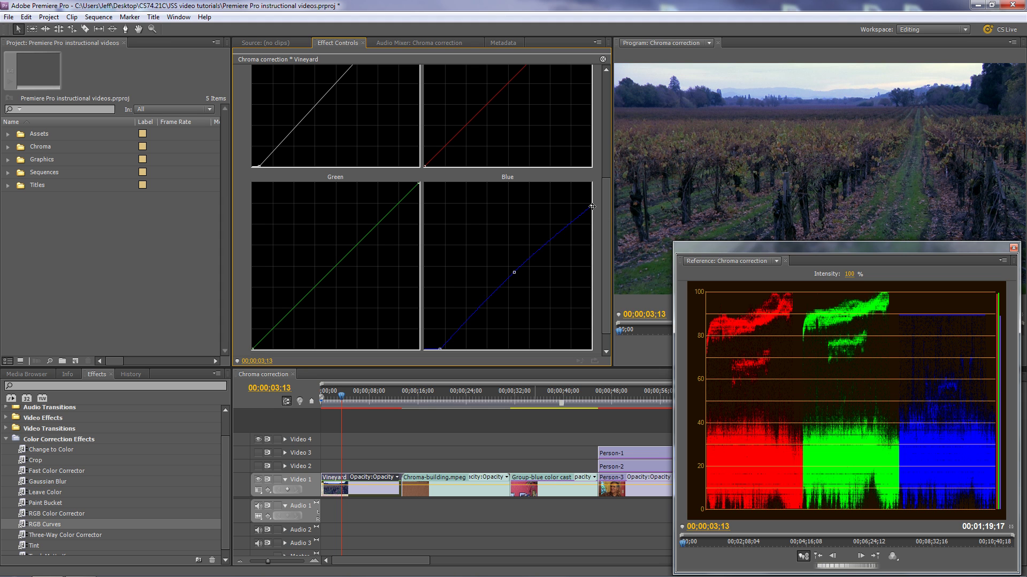
drag(592, 206, 592, 208)
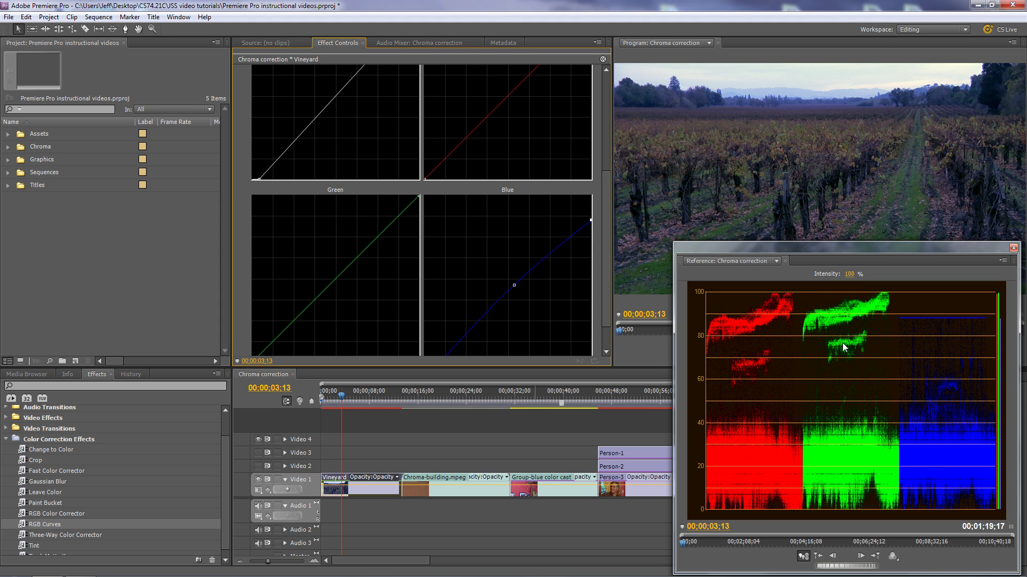
Step: Adjust the Green curve by adding three anchor points along its middle and upper range and shifting its white point slightly inward
click(388, 227)
click(359, 257)
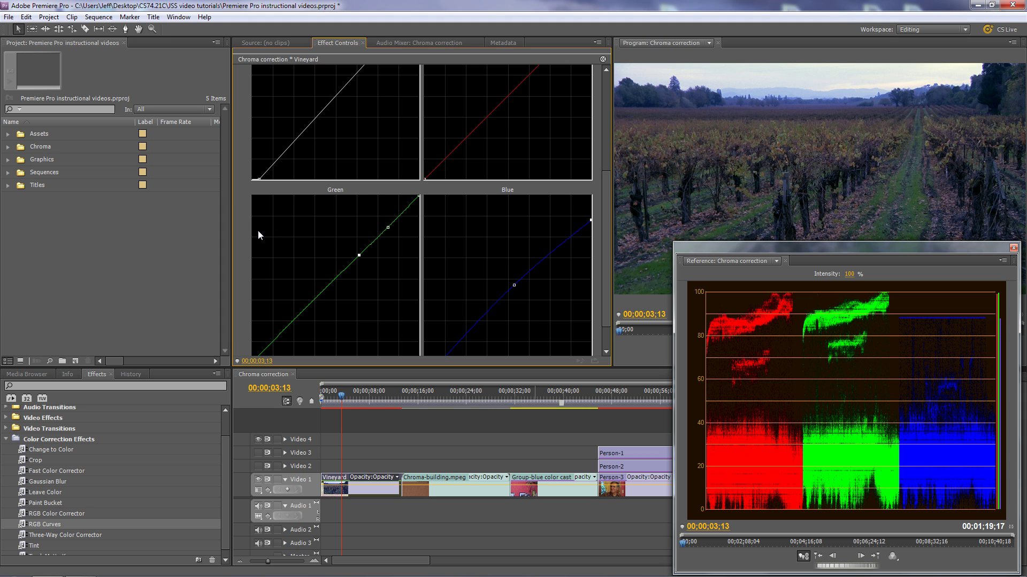
drag(388, 227, 414, 196)
click(330, 284)
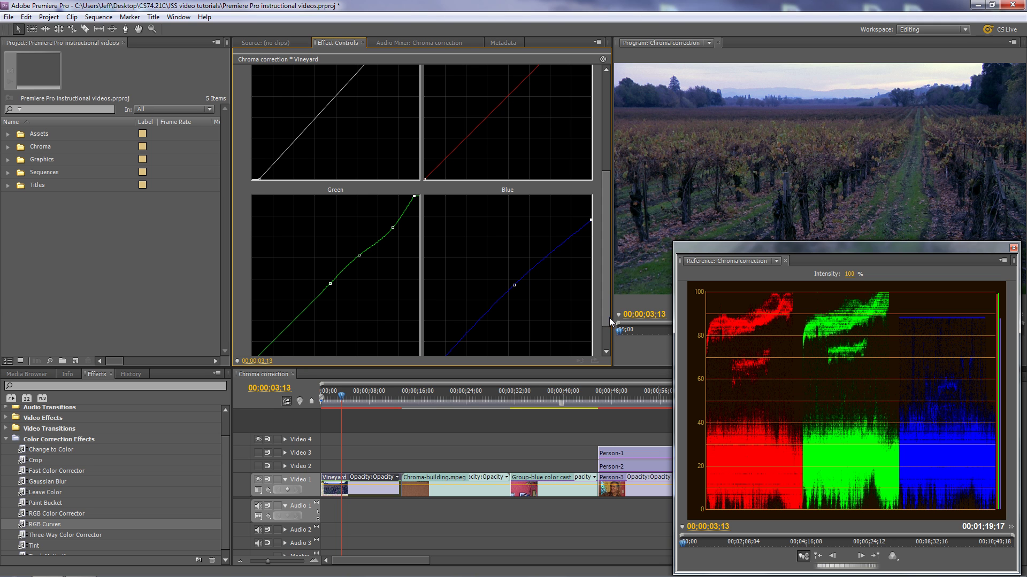
Step: Switch the Reference Monitor from RGB Parade to YC Waveform
drag(606, 316, 605, 277)
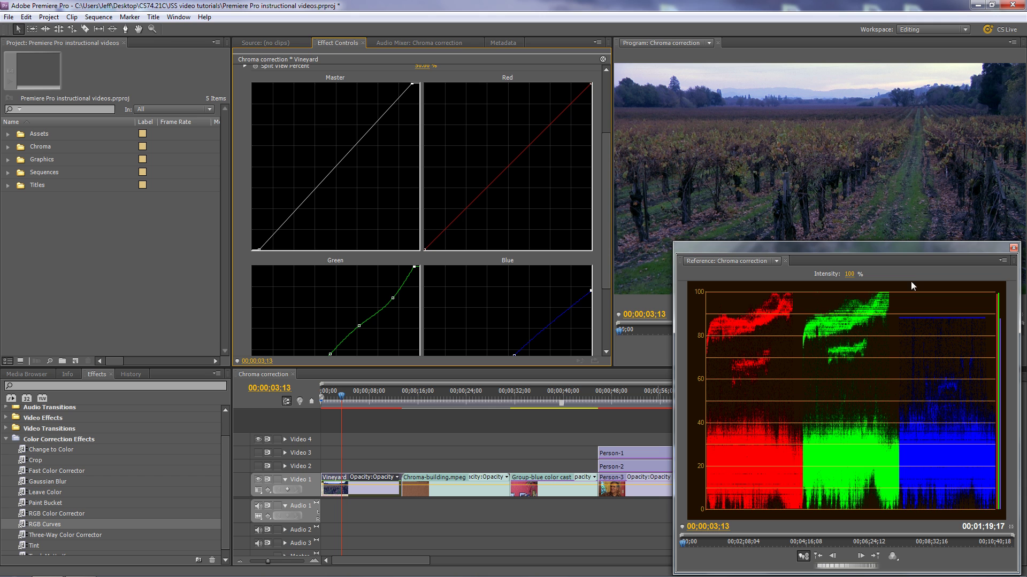
click(1003, 261)
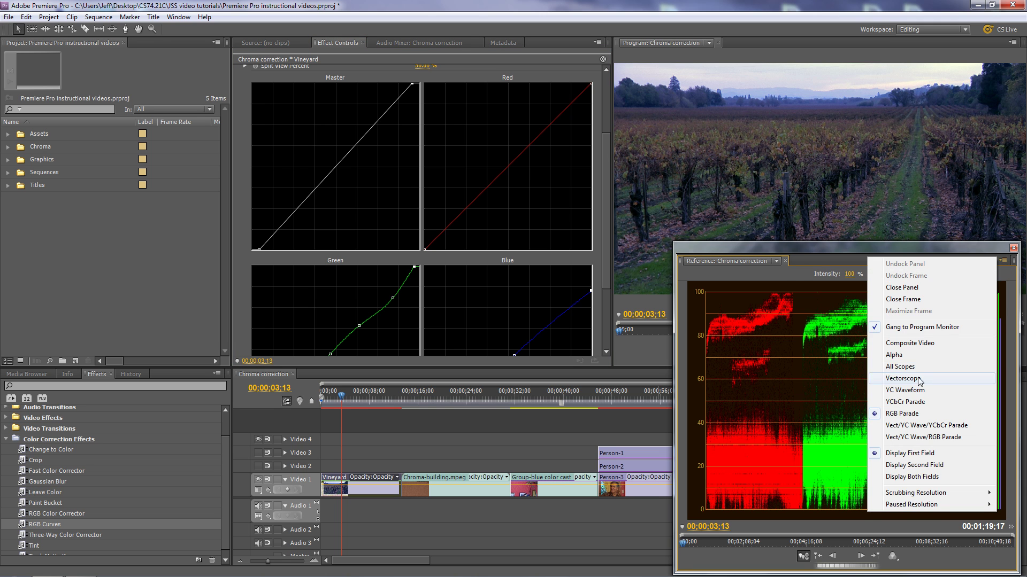
click(872, 386)
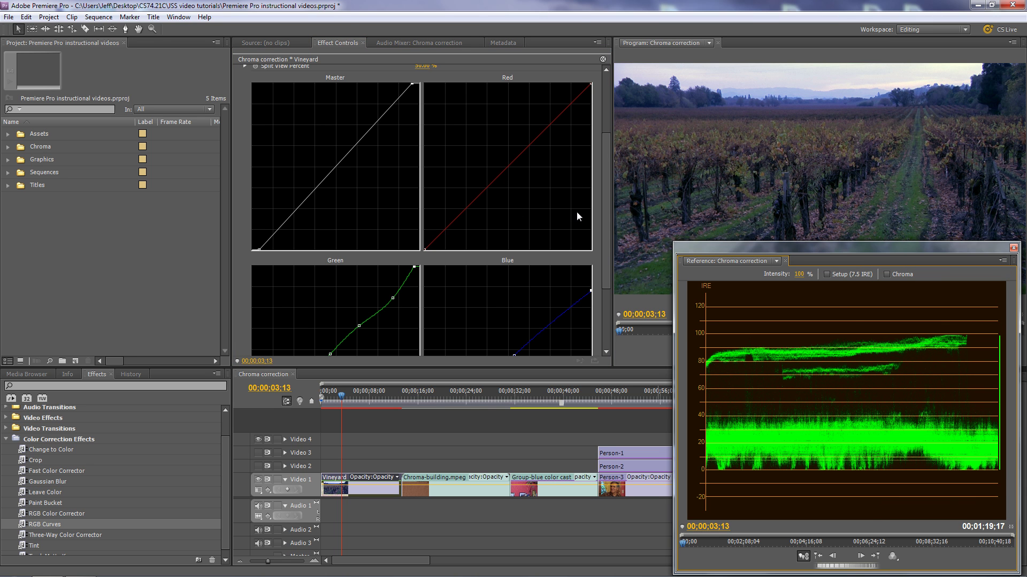
Step: Try raising the midtones of the Red curve, and undo the change
drag(500, 171, 494, 158)
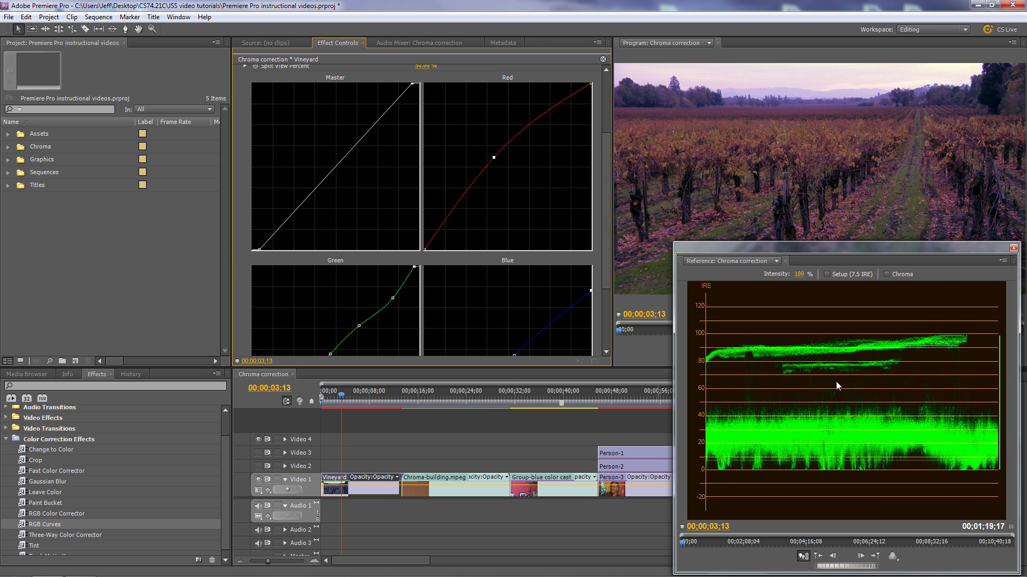
key(ctrl+z)
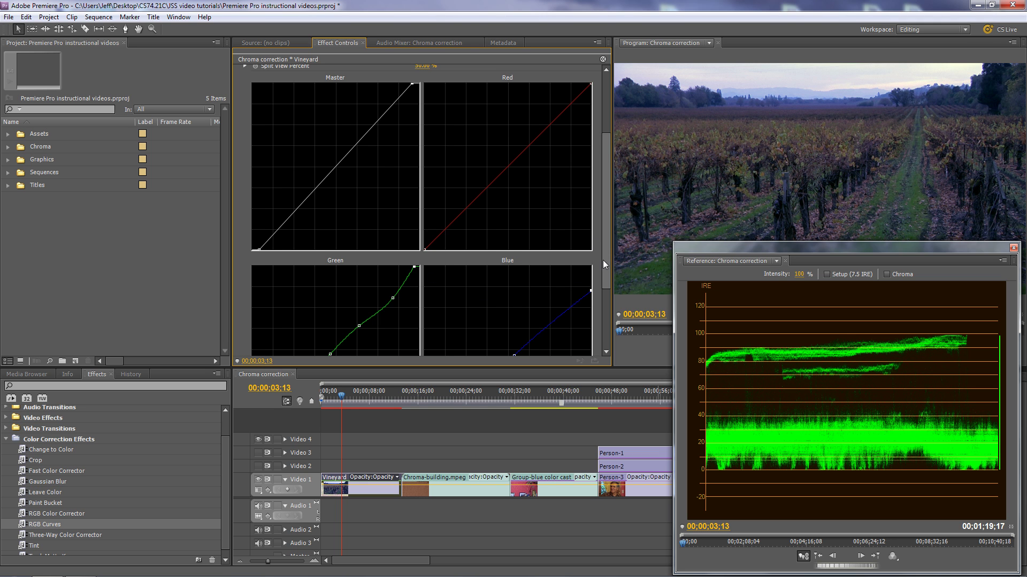
Step: Nudge the Master curve's white point slightly further inward to lift the highlights
drag(608, 267, 607, 248)
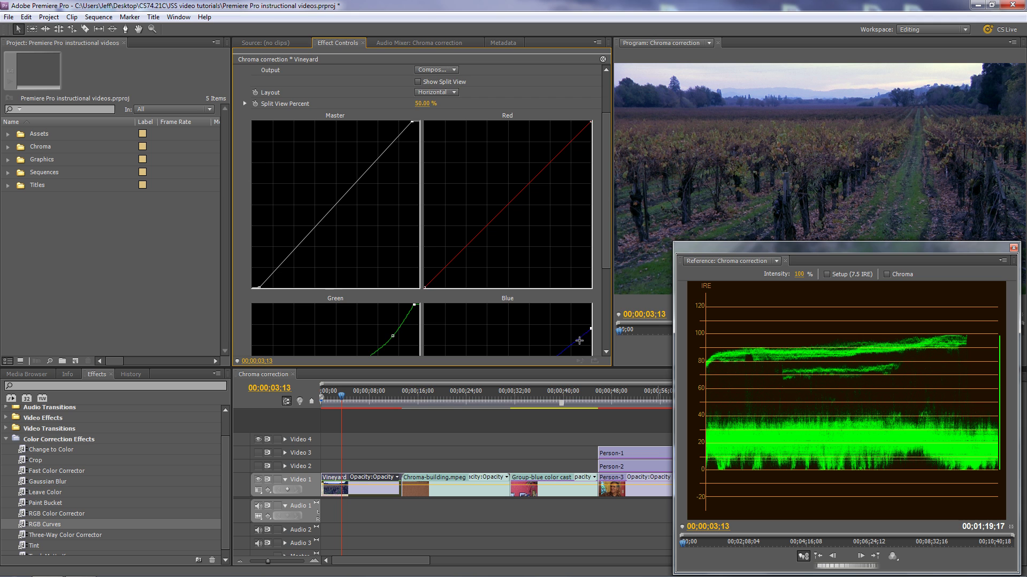
scroll(605, 267, down, 2)
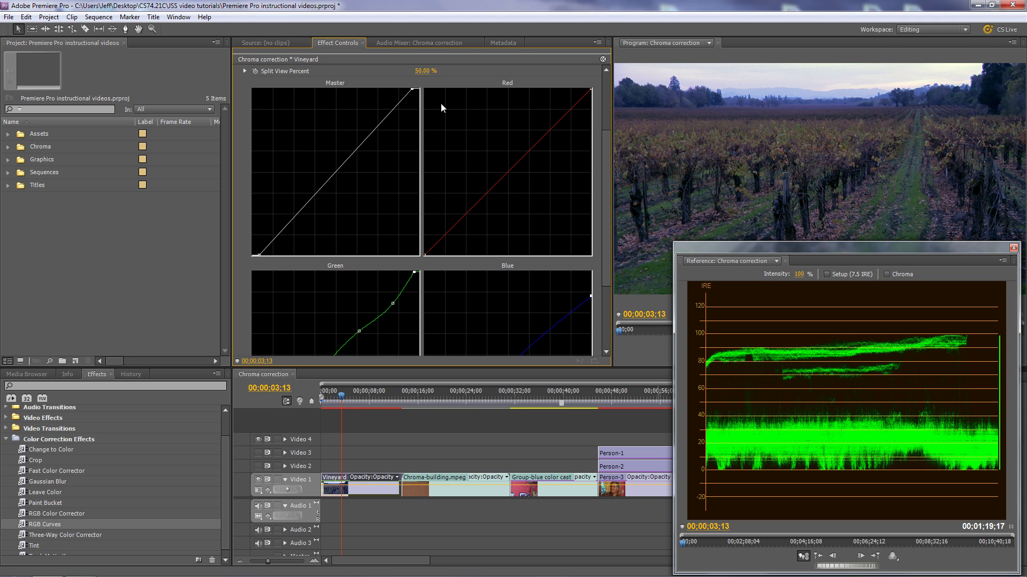
drag(413, 89, 411, 88)
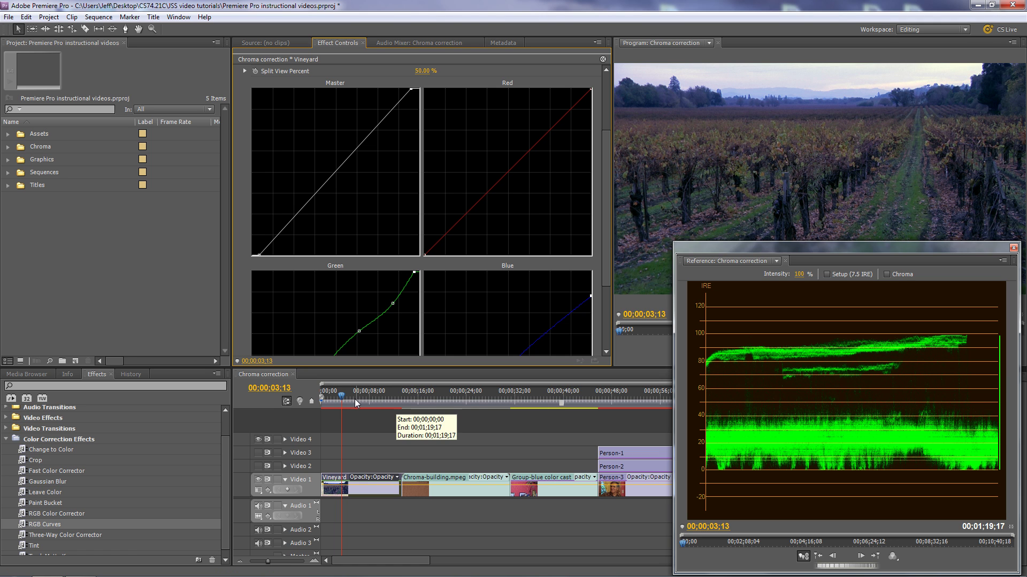
Step: Move the playhead to 00;00;20;19 in the Chroma-building.mpeg clip and display the Vectorscope in the Reference Monitor
click(341, 398)
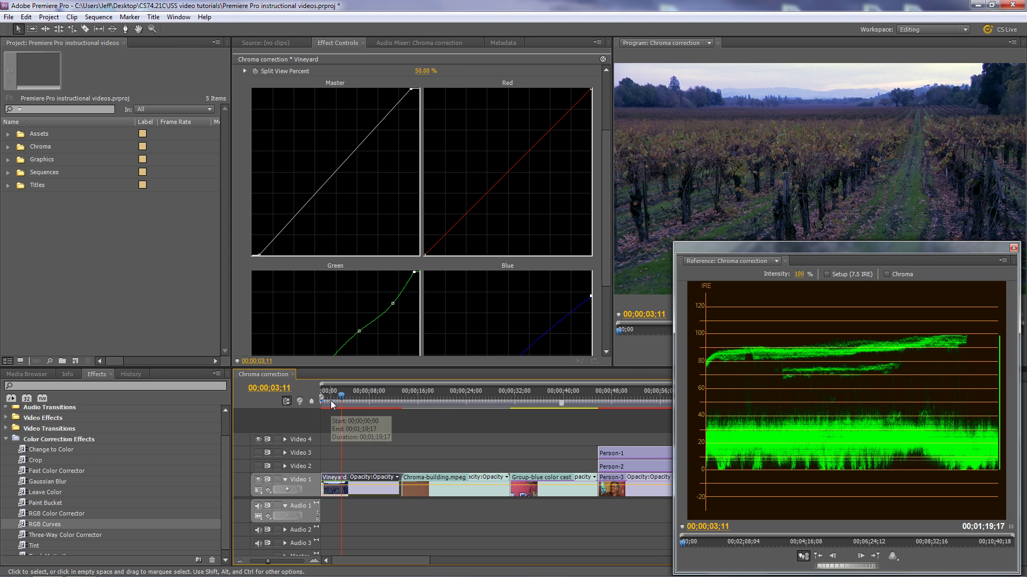
drag(342, 399, 446, 403)
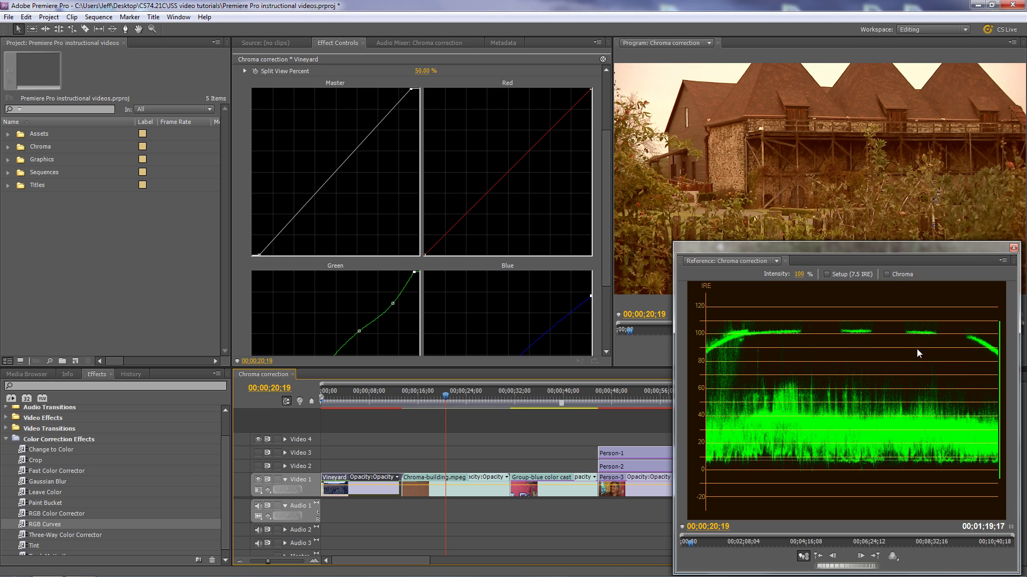
click(1003, 261)
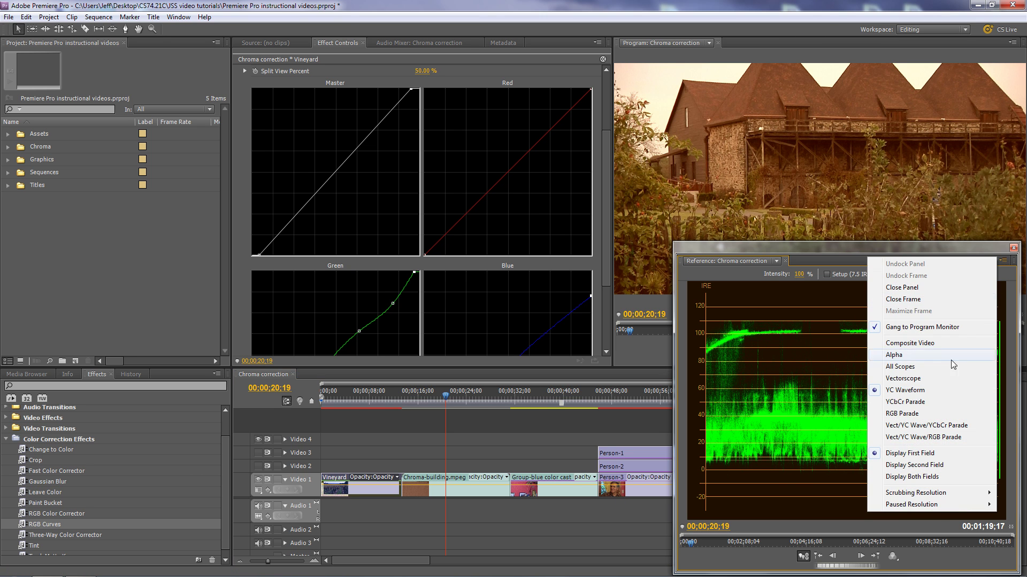
click(921, 381)
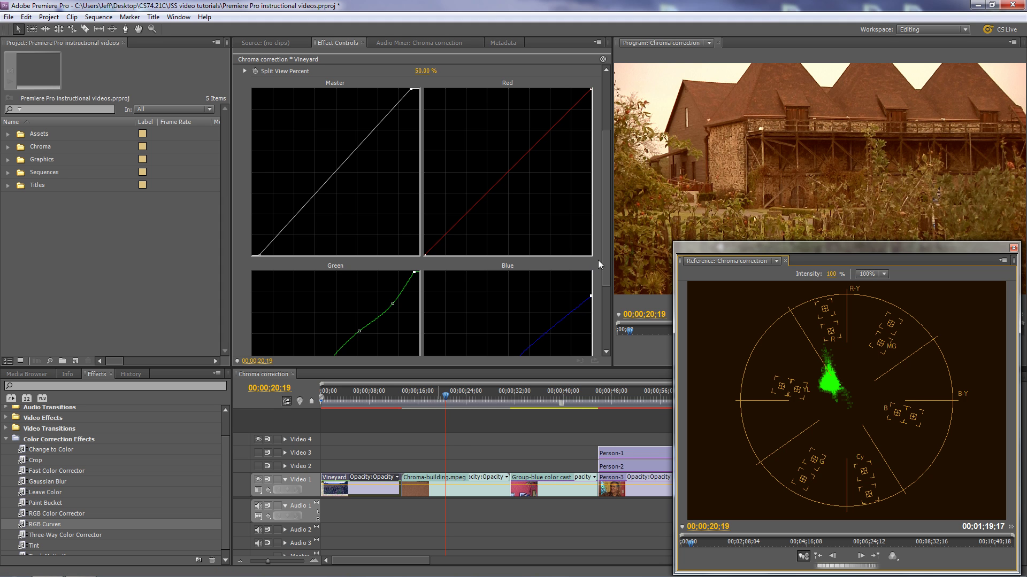
Step: Collapse the RGB Curves effect and move the playhead to the cardboard shot at the start of Chroma-building.mpeg, at 00;00;13;15
drag(605, 262, 606, 155)
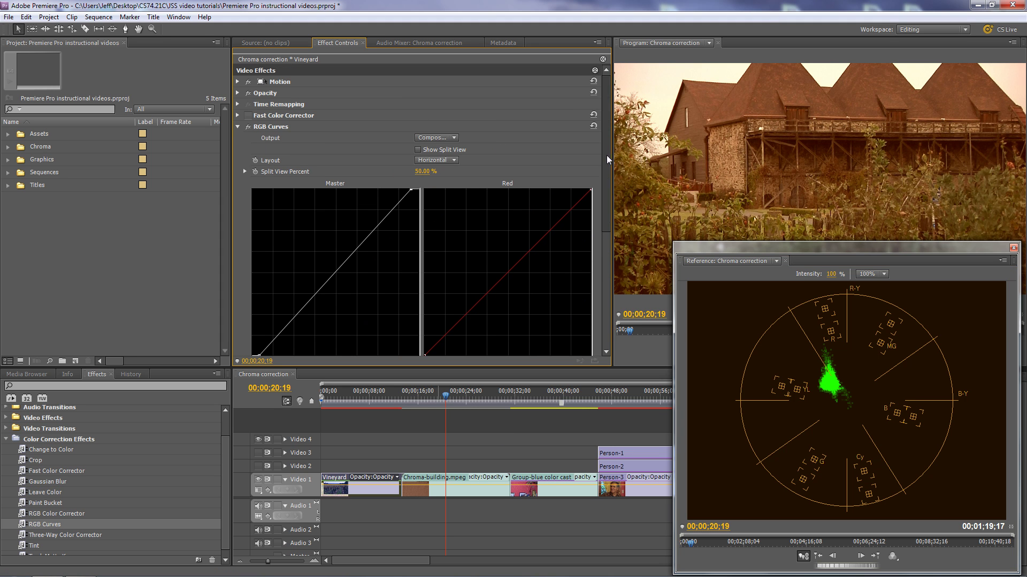
click(238, 127)
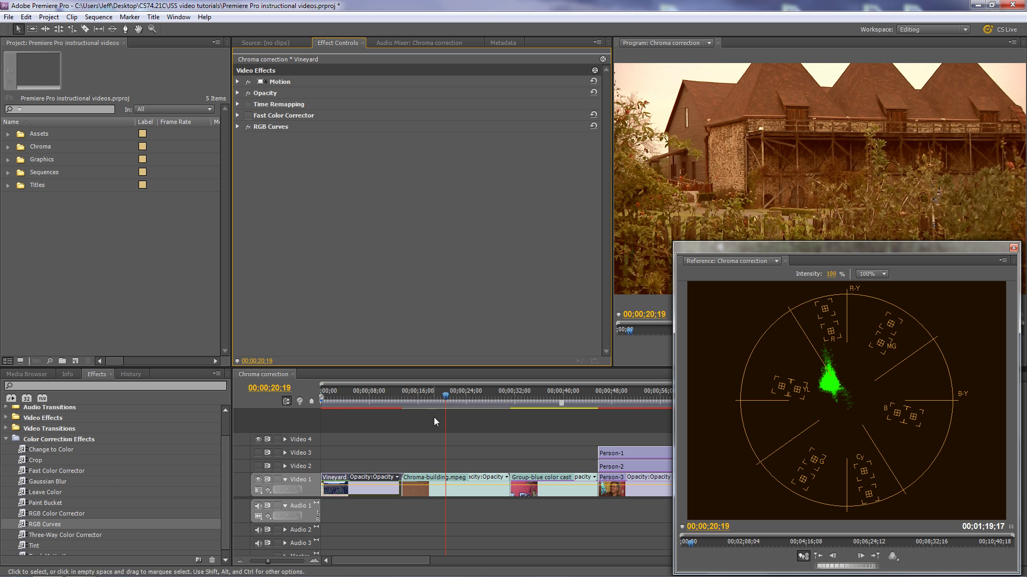
drag(447, 397, 405, 394)
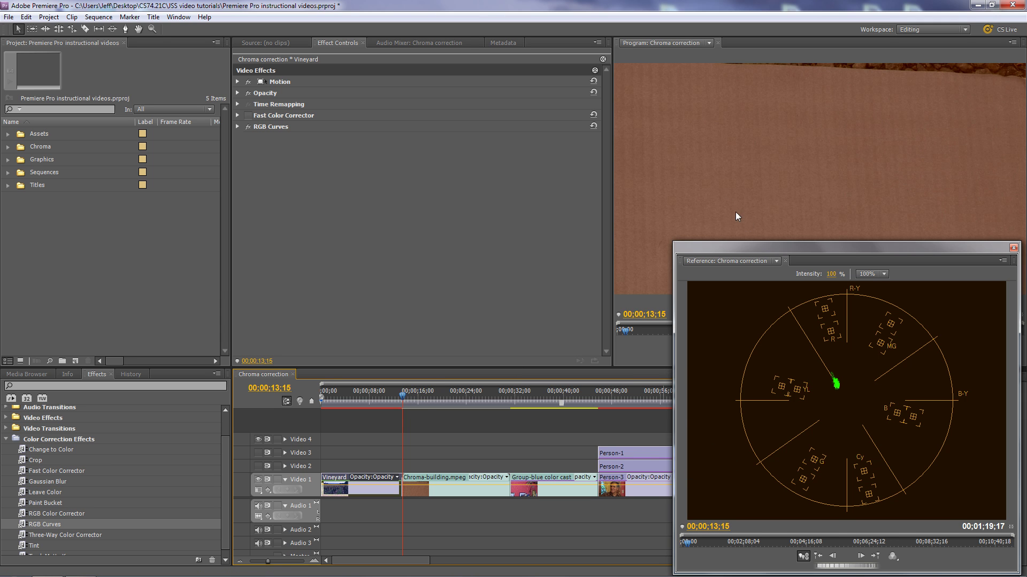
Step: Apply the Fast Color Corrector effect to the Chroma-building.mpeg clip and expand its settings
drag(817, 249, 820, 263)
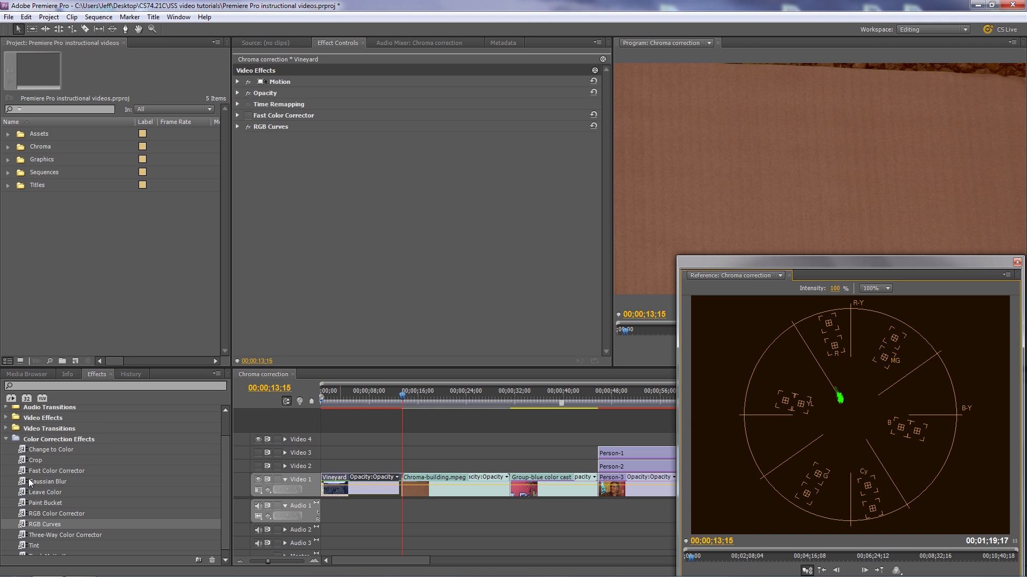
drag(22, 474, 441, 480)
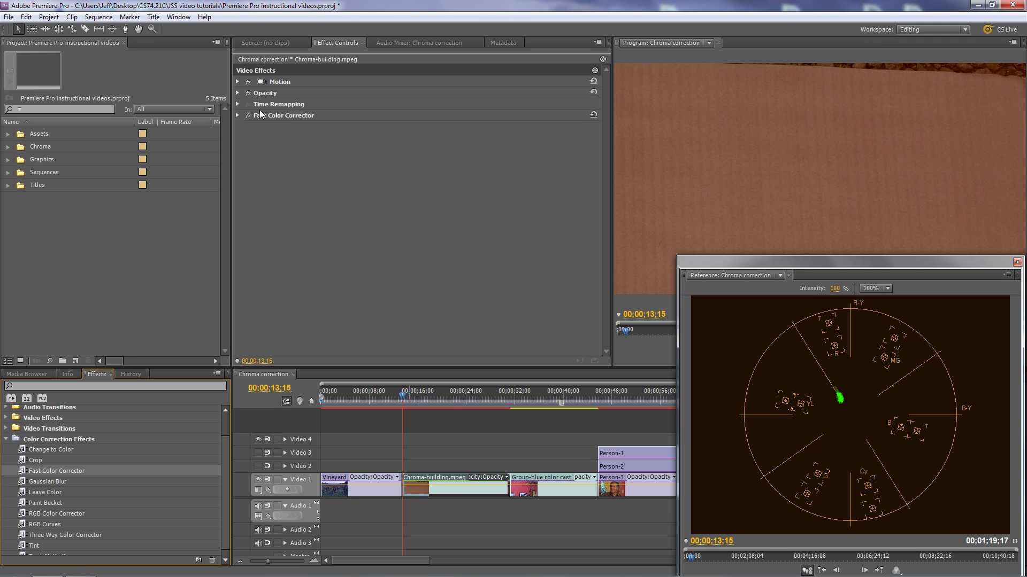
click(237, 115)
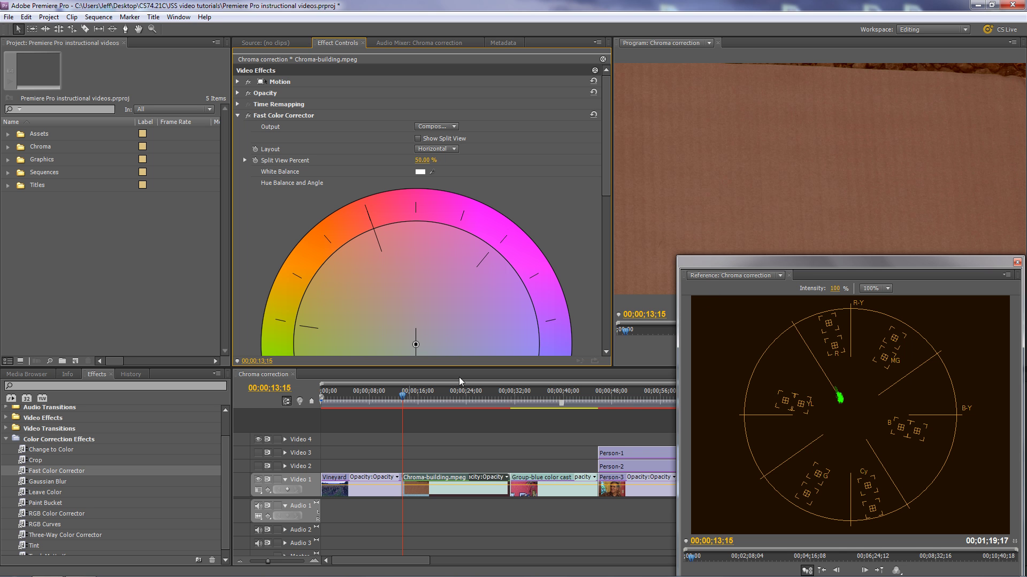
Step: Show the YC Waveform at 00;00;26;17 and raise the Fast Color Corrector's Input Black Level to 6.71
drag(402, 401, 482, 398)
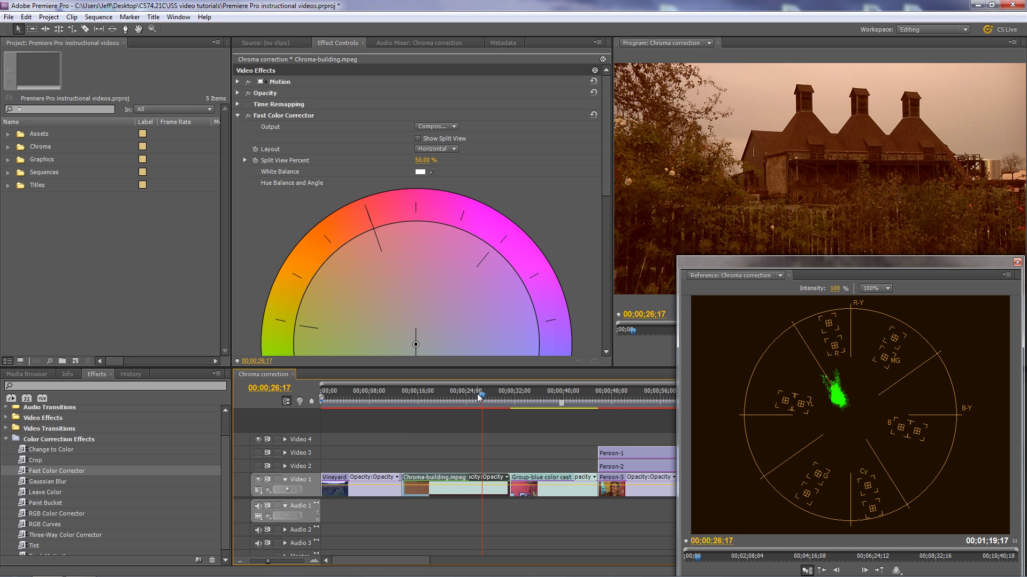
click(1006, 275)
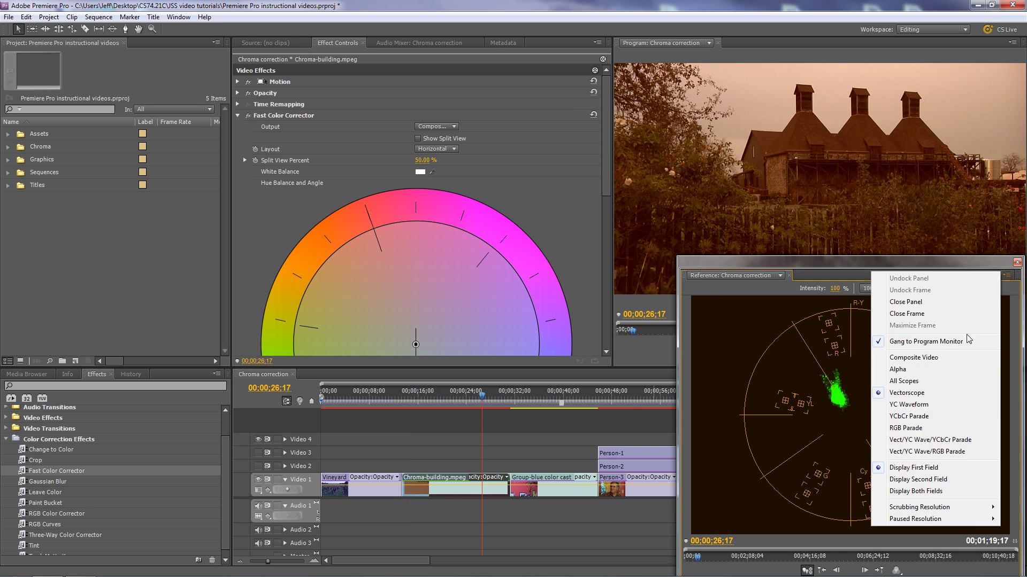
click(929, 409)
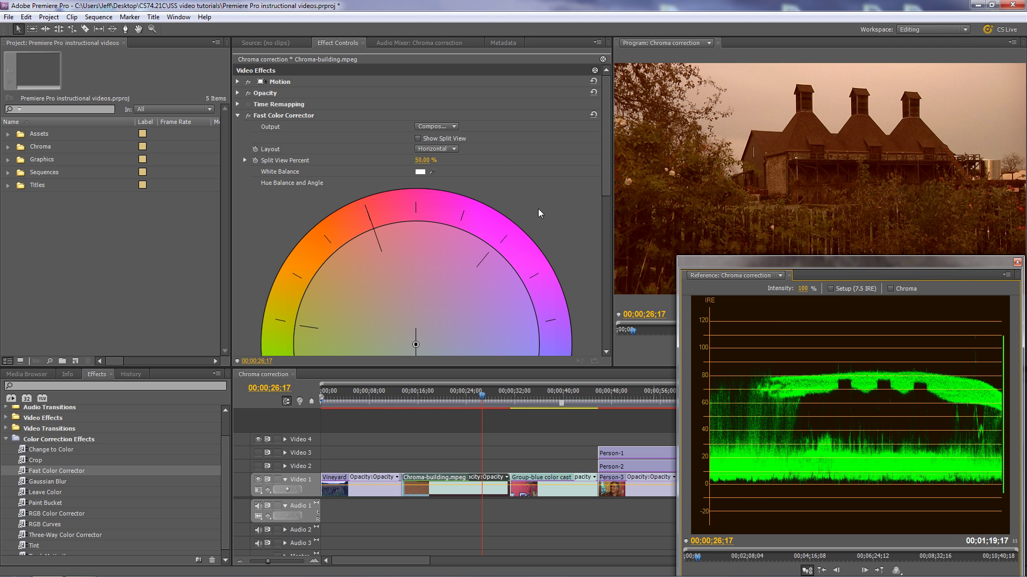
scroll(535, 300, down, 1)
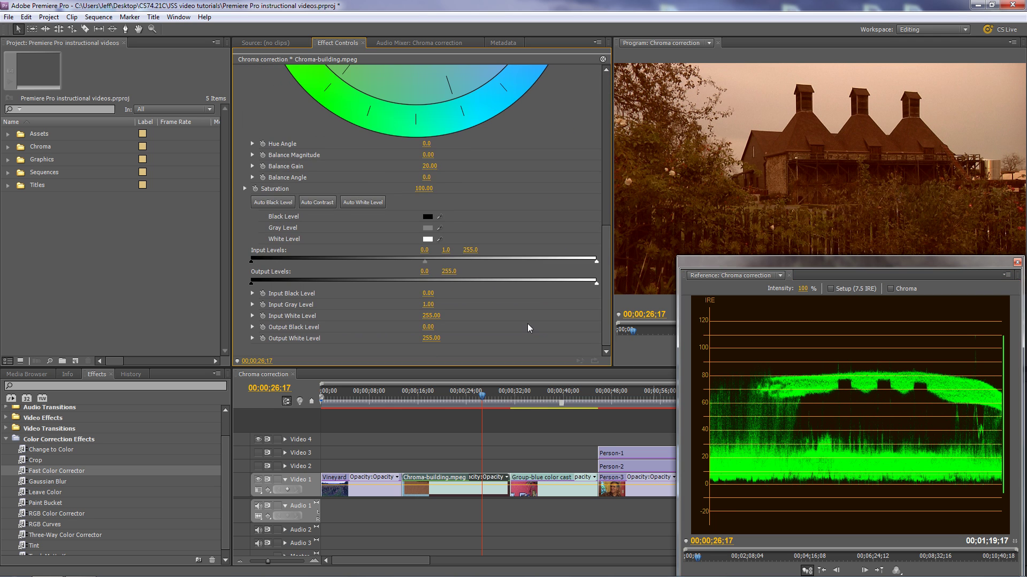
drag(251, 262, 260, 262)
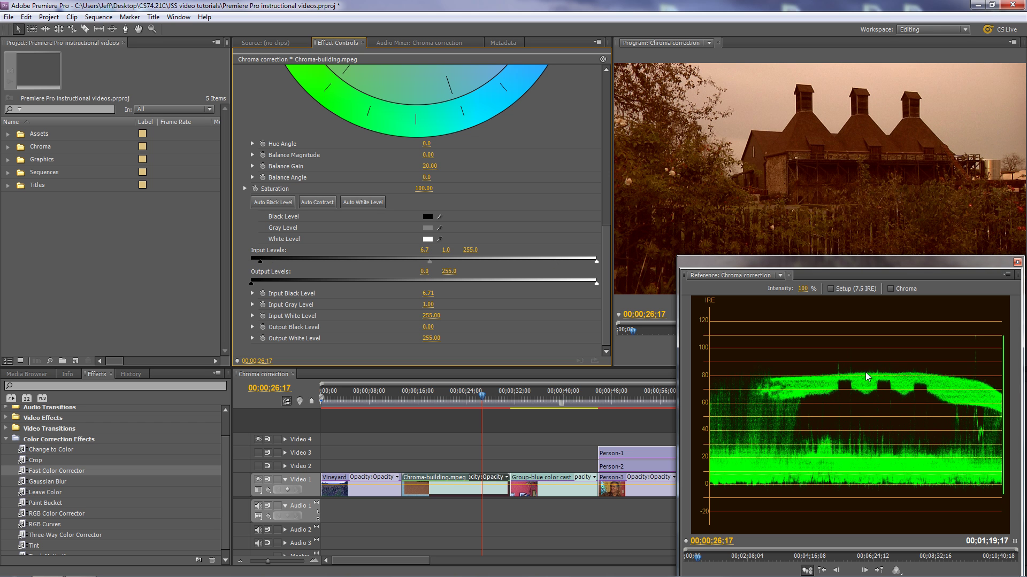
Step: Lower the Input White Level to 211.18 and display the Vectorscope for the cardboard shot at 00;00;13;20
drag(596, 262, 538, 261)
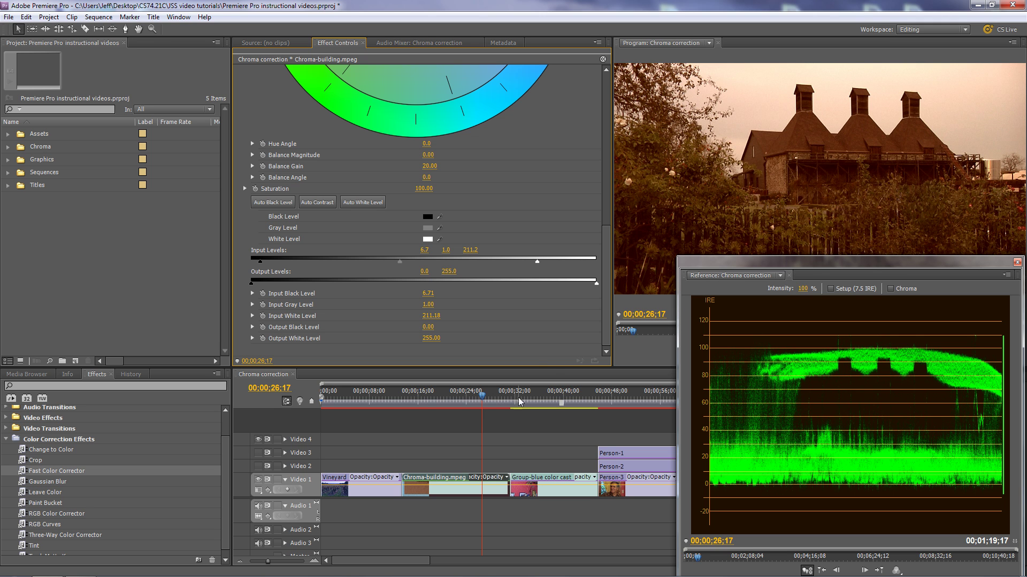
drag(480, 400, 404, 401)
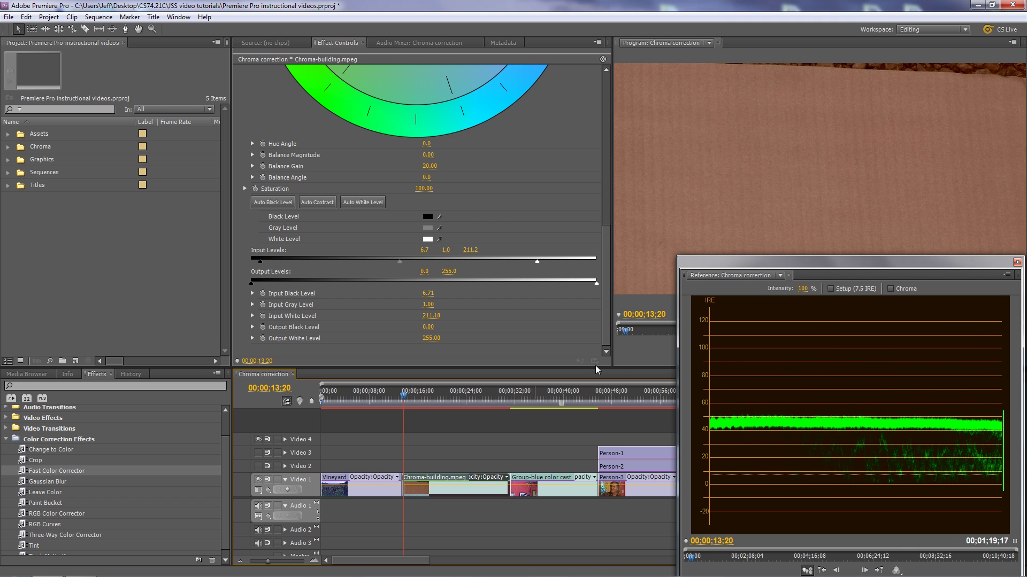
click(1007, 275)
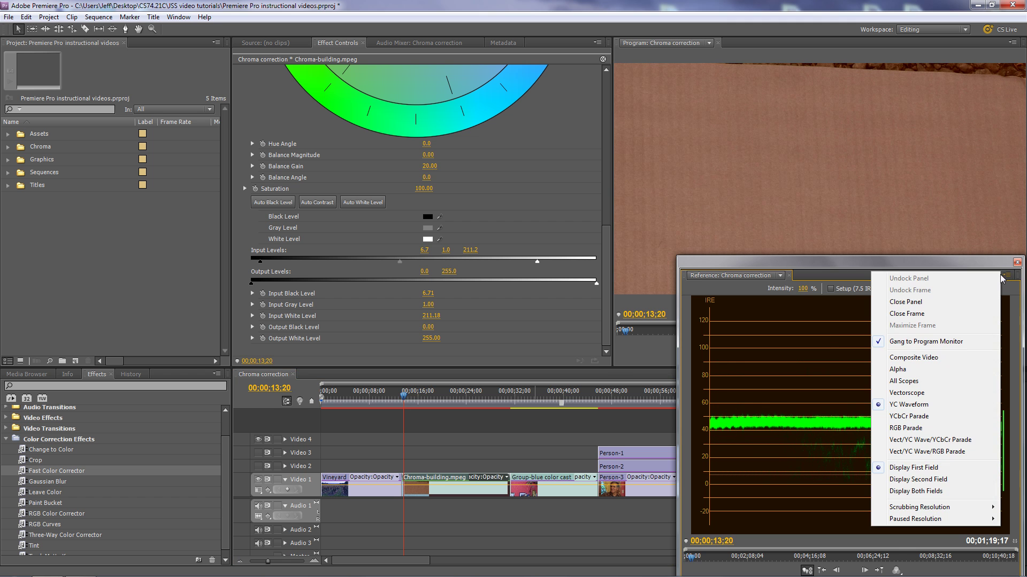
click(908, 393)
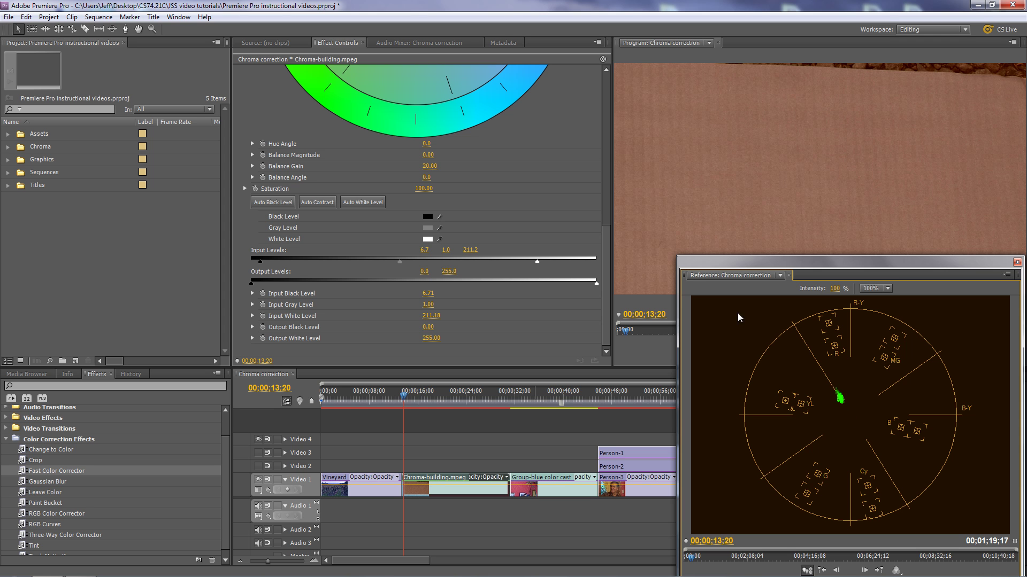
Step: Shift the Fast Color Corrector's hue balance toward blue-cyan, to a Balance Magnitude of 48.94 and a Balance Angle of 50.9°
drag(607, 284, 605, 195)
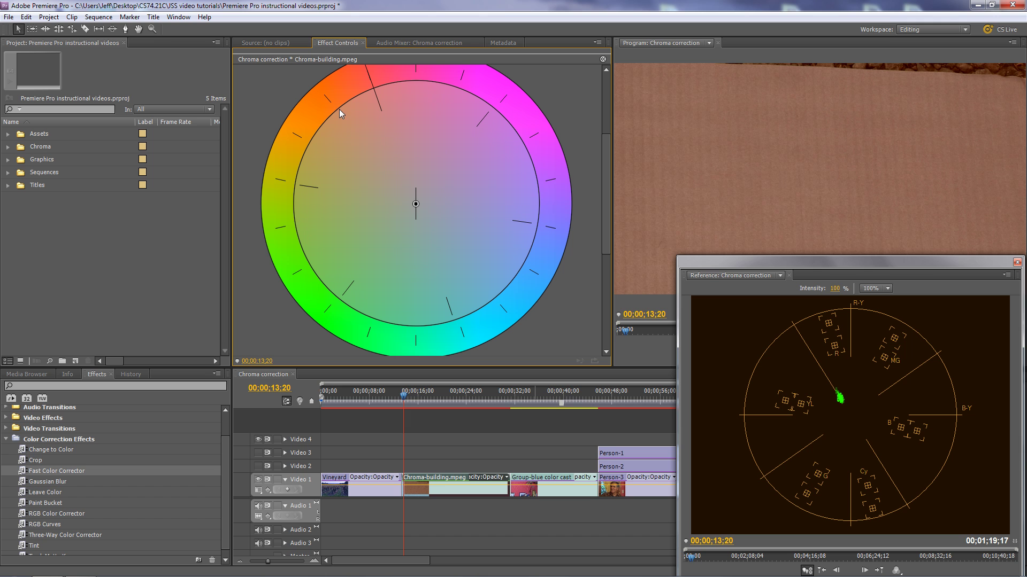
drag(416, 204, 451, 250)
drag(605, 243, 613, 166)
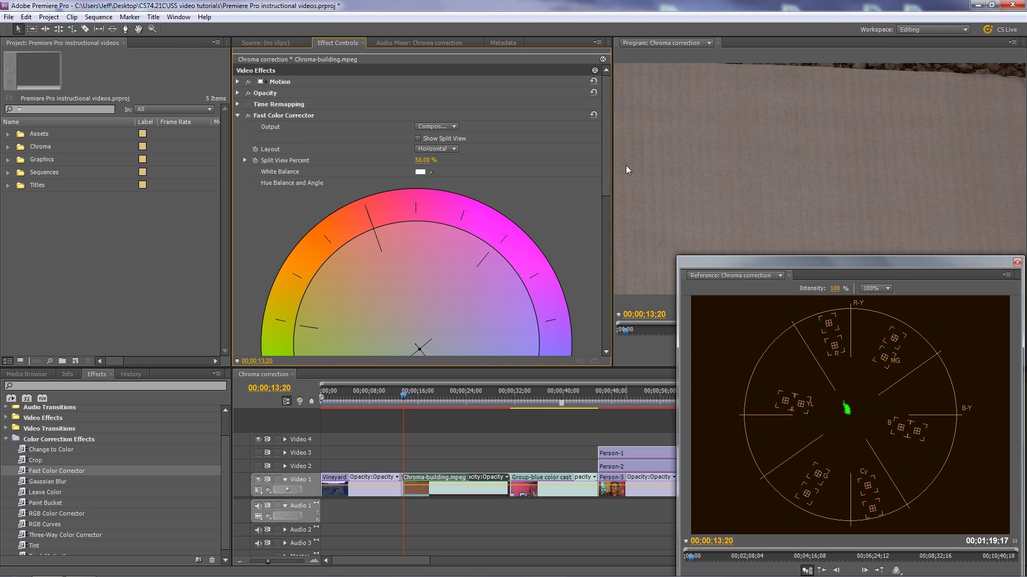
Step: Move the playhead to the building shot at 00;00;24;27 and raise the Fast Color Corrector's Saturation to about 134
drag(407, 399, 472, 399)
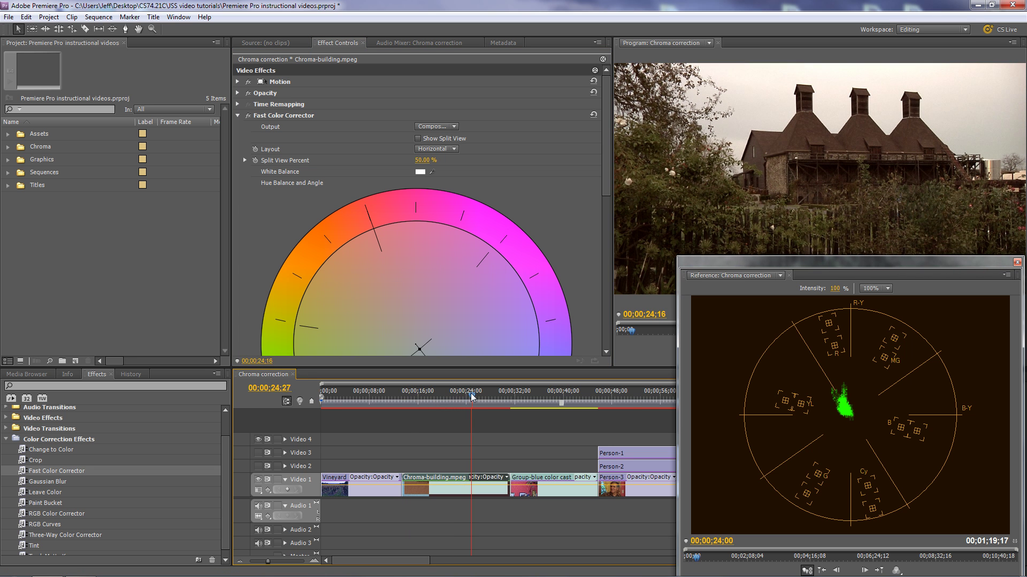
drag(607, 185, 606, 304)
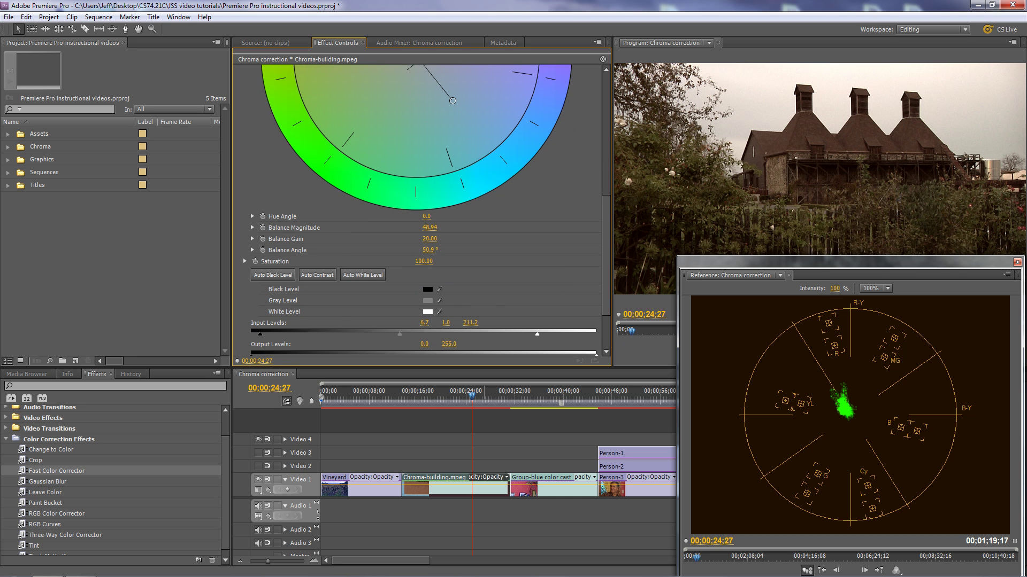
drag(424, 261, 440, 261)
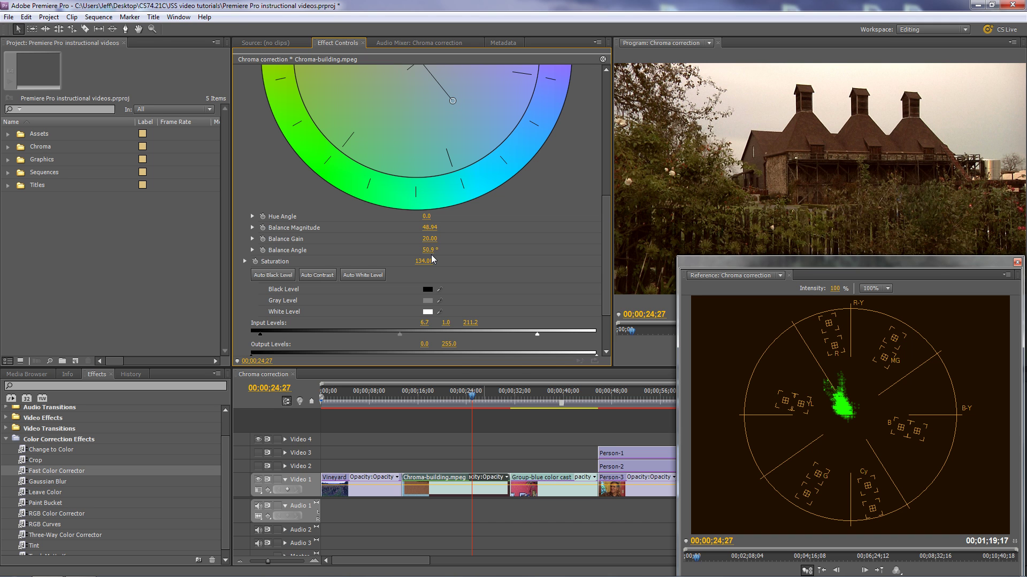
scroll(607, 300, down, 1)
drag(607, 300, 592, 154)
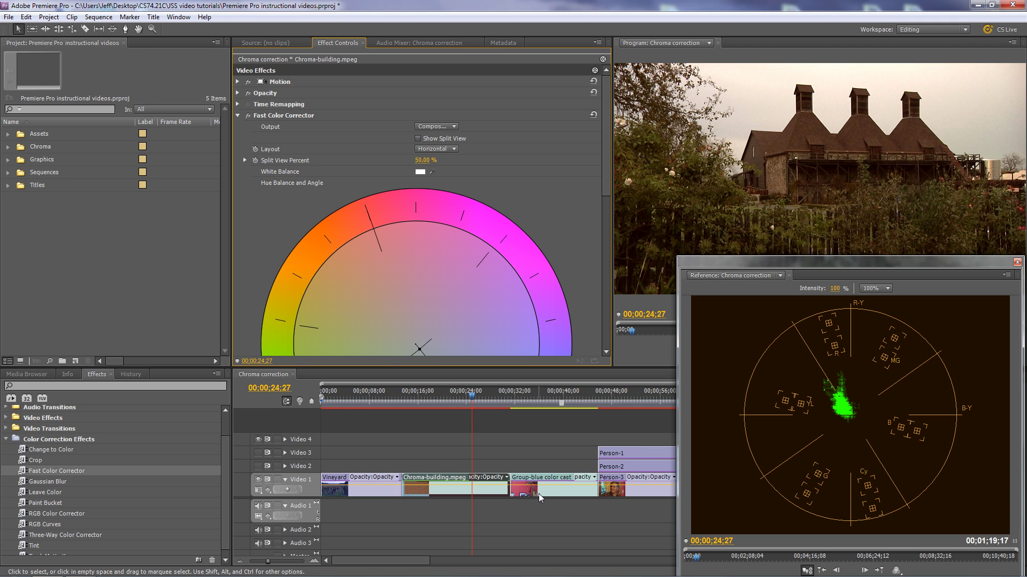
Step: Select the Group-blue color cast clip and move the playhead to its opening wall shot at 00;00;31;20
drag(471, 395, 539, 469)
click(539, 478)
click(538, 399)
drag(538, 398, 513, 397)
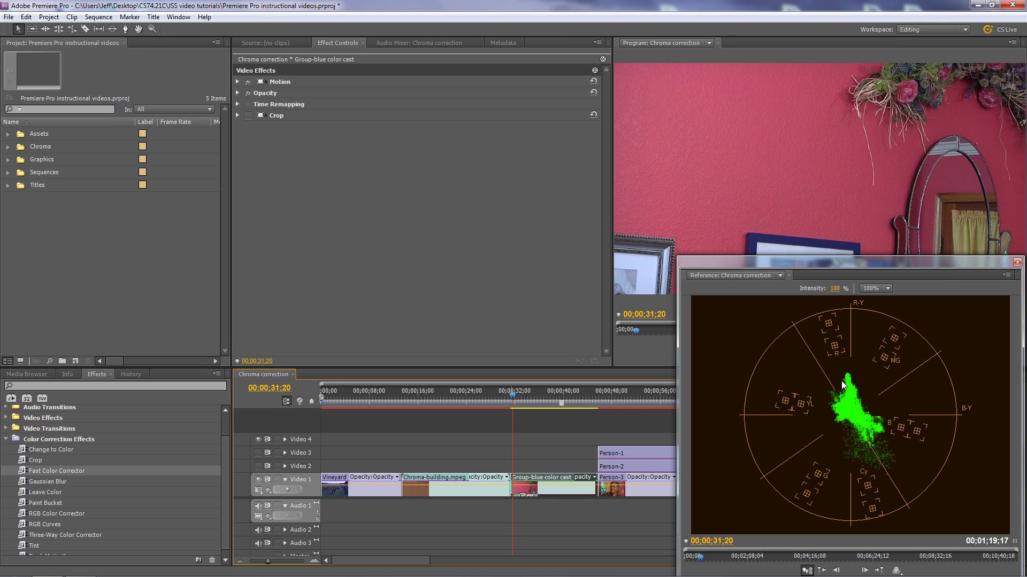
Step: Compare the Vectorscope traces of the neutral and color-cast wall shots between 00;00;31;28 and 00;00;33;27
mouse_move(513, 399)
mouse_down()
mouse_move(524, 396)
mouse_move(515, 395)
mouse_up()
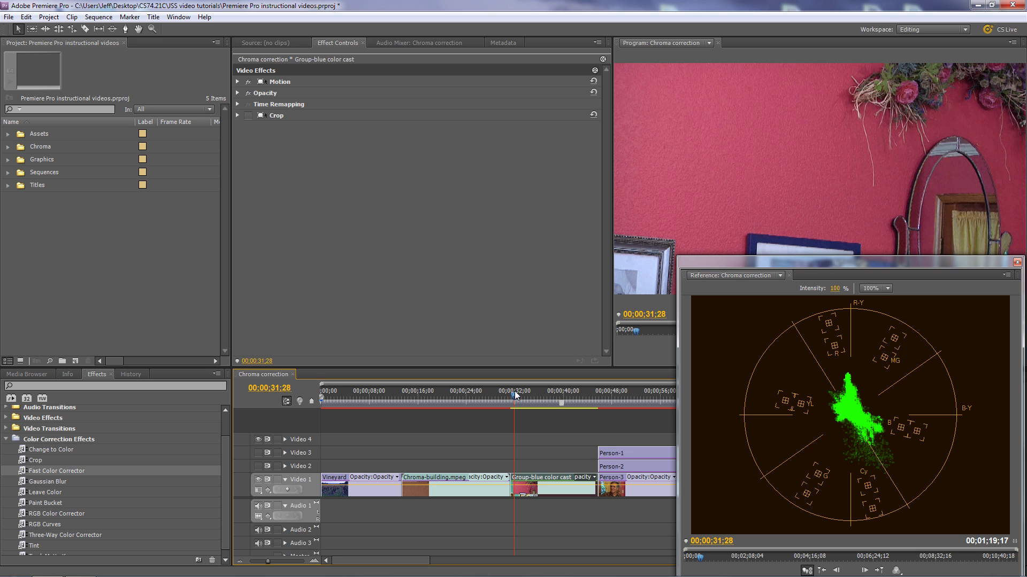
drag(515, 396, 523, 397)
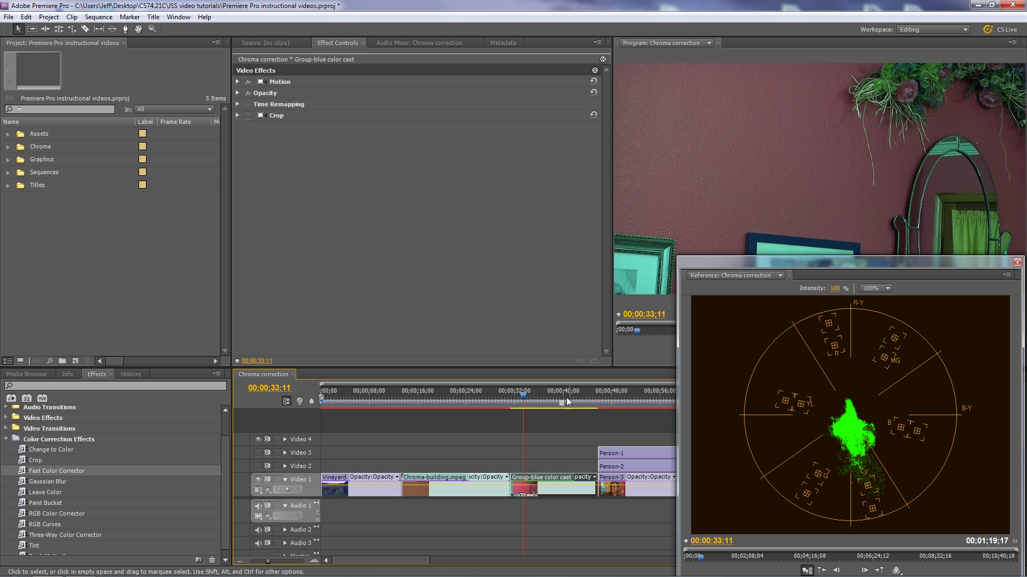
click(519, 396)
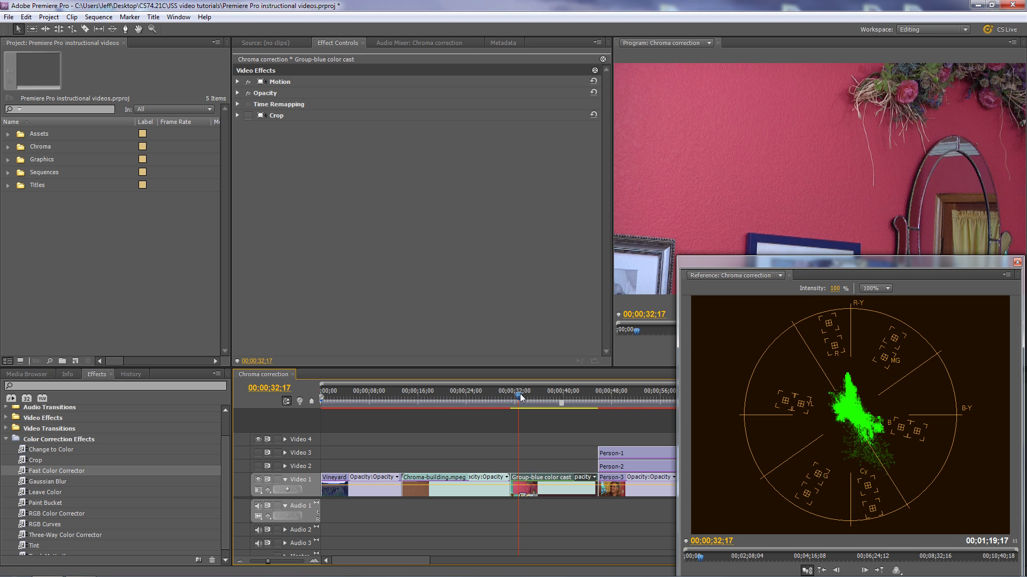
drag(521, 397, 527, 399)
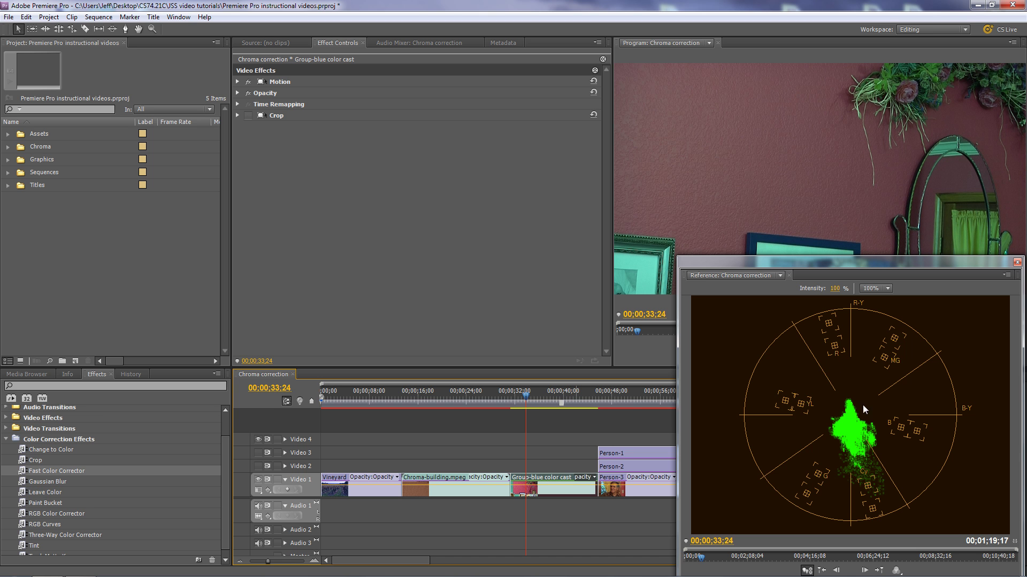
mouse_move(530, 398)
mouse_down()
mouse_move(549, 398)
mouse_move(526, 398)
mouse_up()
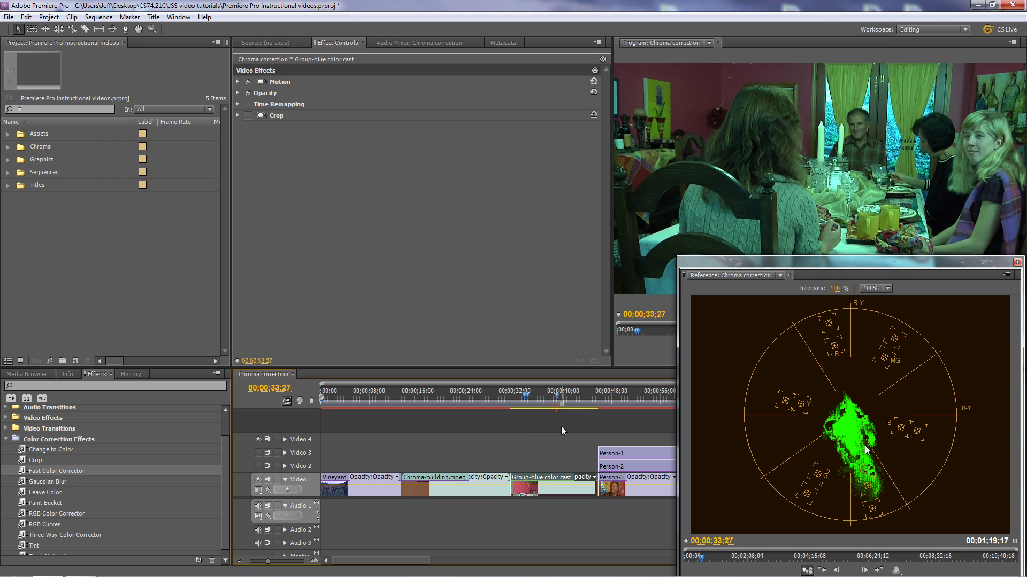
Step: Apply the Fast Color Corrector to the Group-blue color cast clip with the playhead at 00;00;38;27, and expand its settings
click(557, 398)
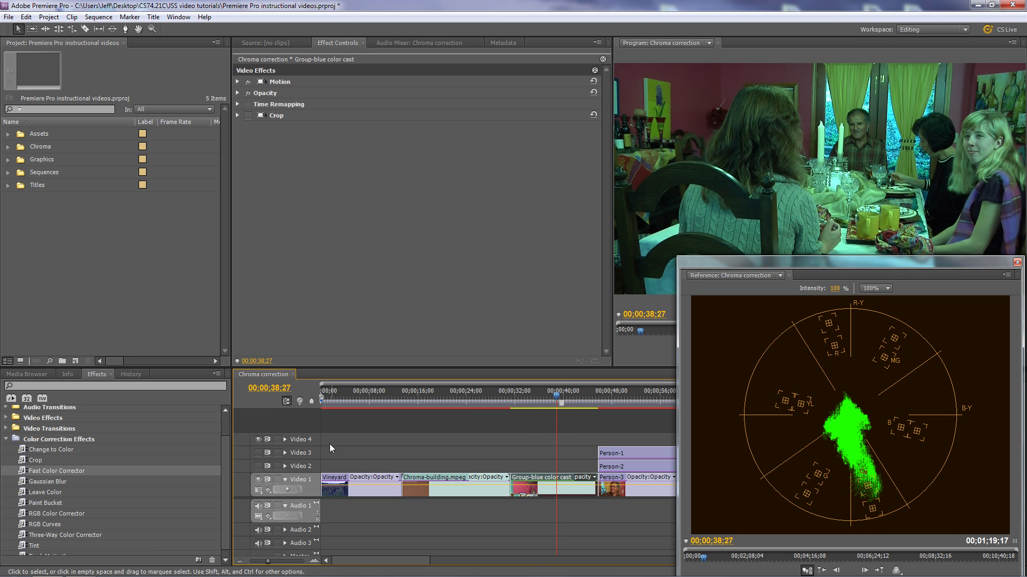
drag(22, 472, 558, 484)
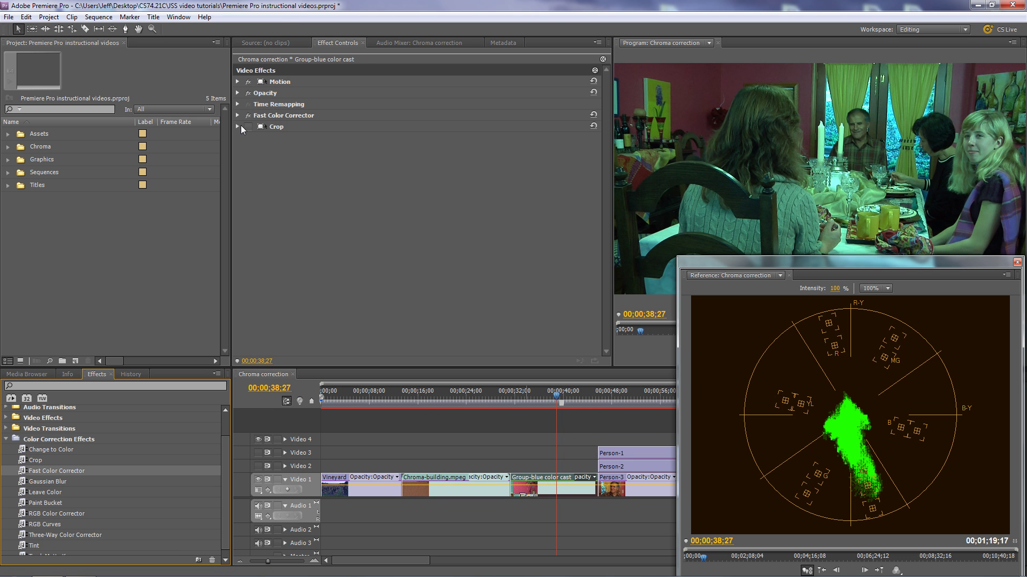
click(237, 116)
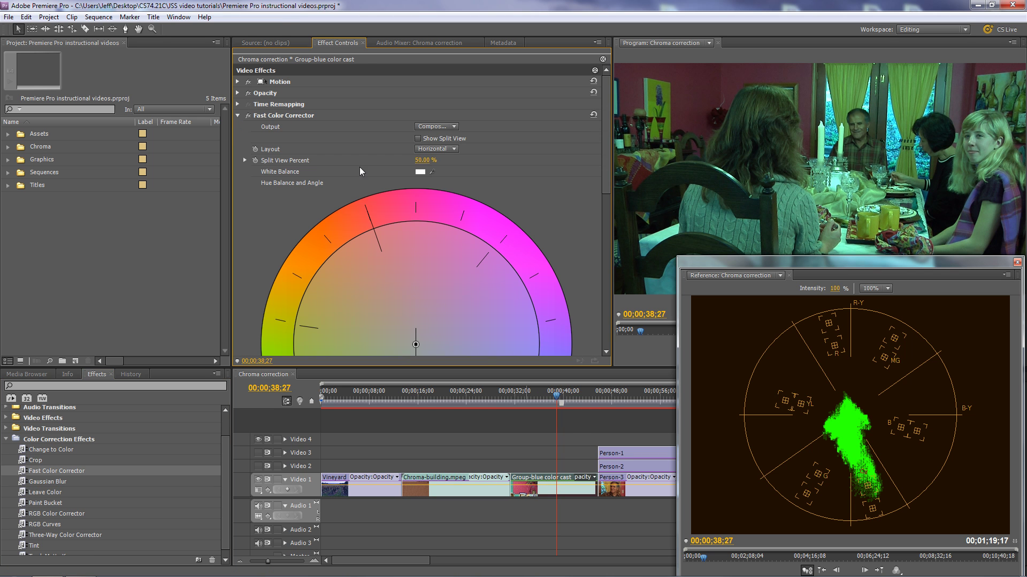
drag(604, 177, 608, 330)
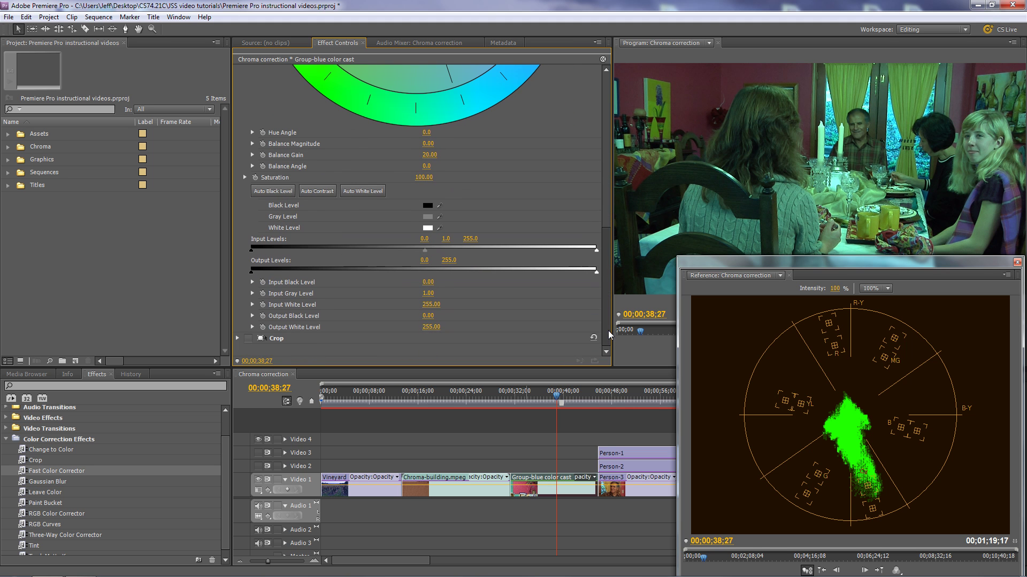
Step: Using the YC Waveform, set the Input Black Level to 1.58 and the Output White Level to 239.61
click(1008, 275)
click(900, 404)
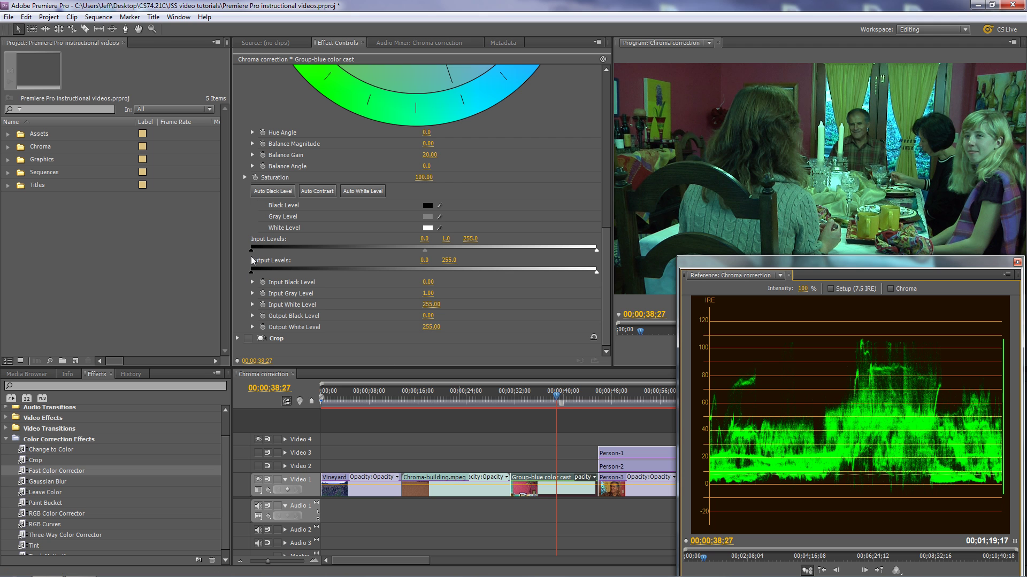
drag(252, 251, 253, 250)
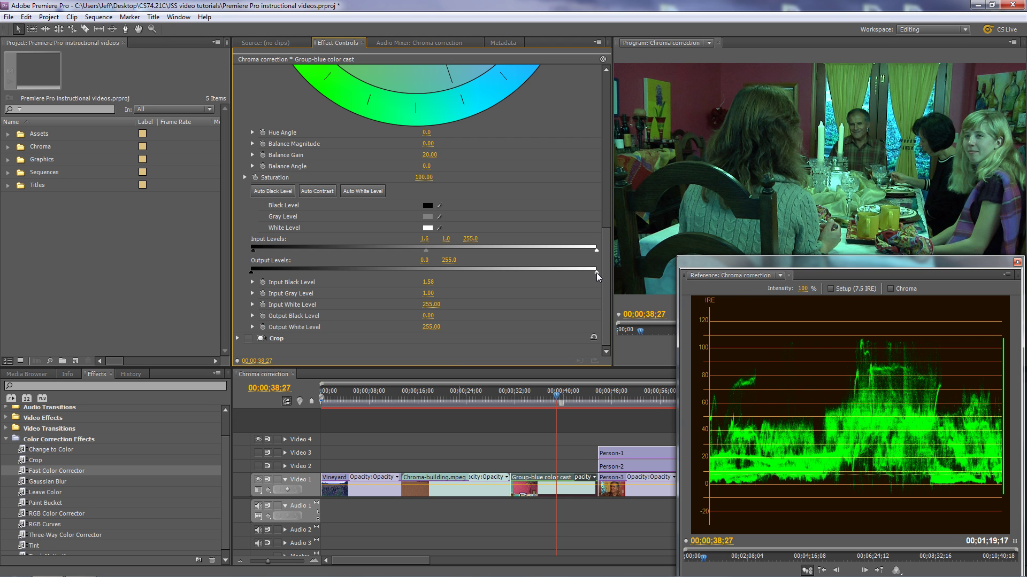
drag(597, 274, 577, 272)
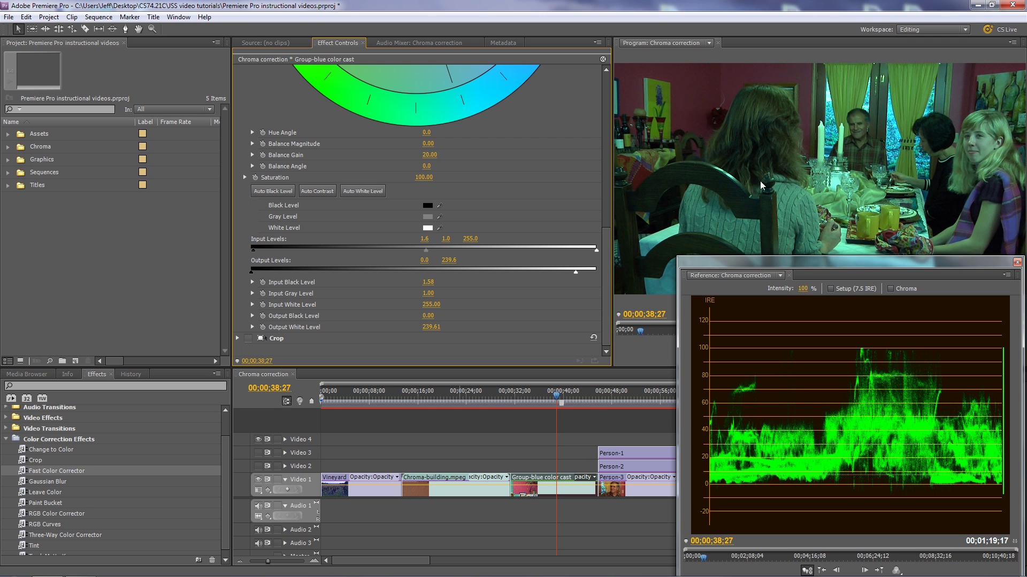
Step: Switch the Reference Monitor back to the Vectorscope for the dining table shot at 00;00;38;27
scroll(598, 237, up, 5)
scroll(599, 225, up, 2)
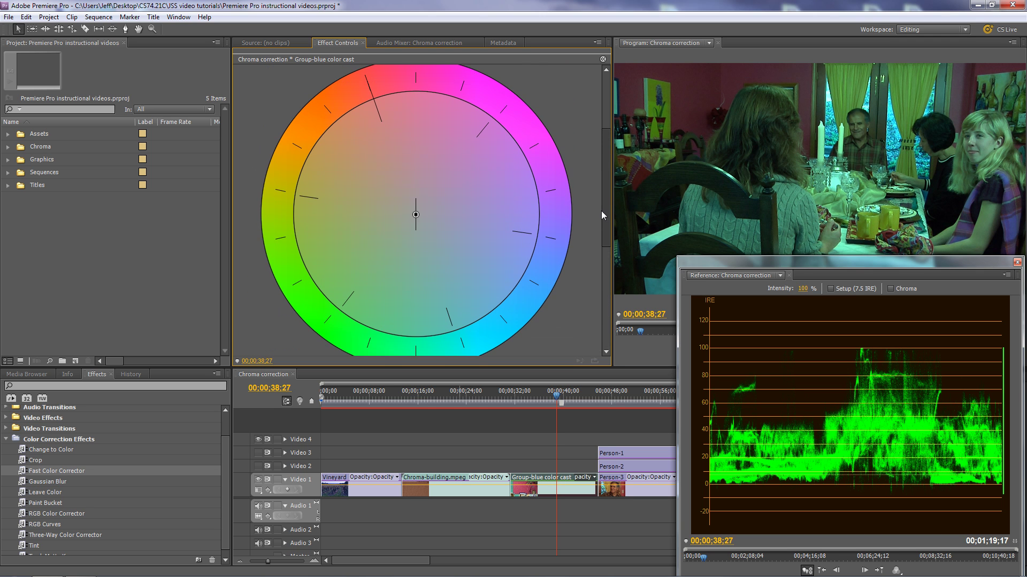
click(1012, 277)
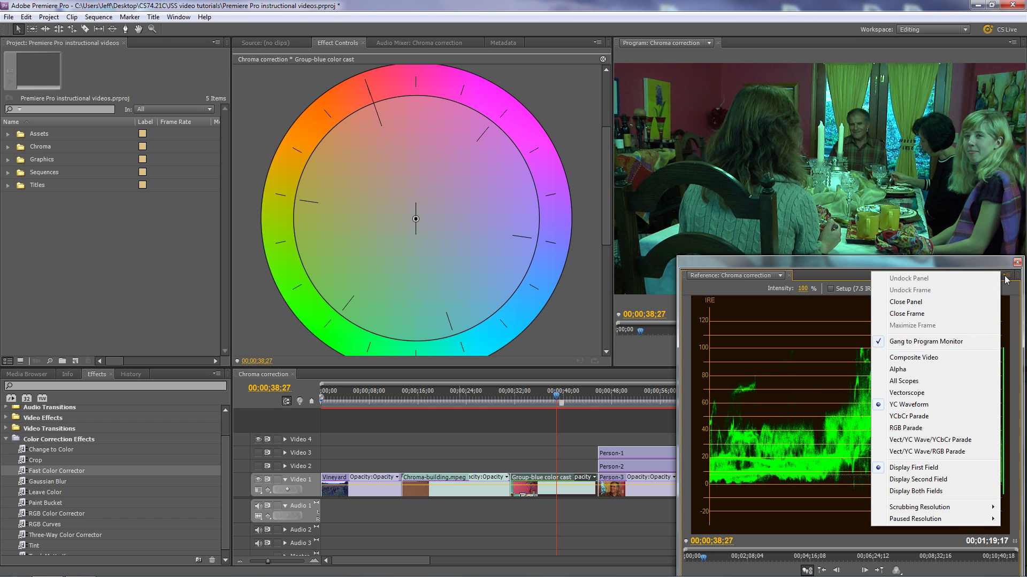
click(919, 393)
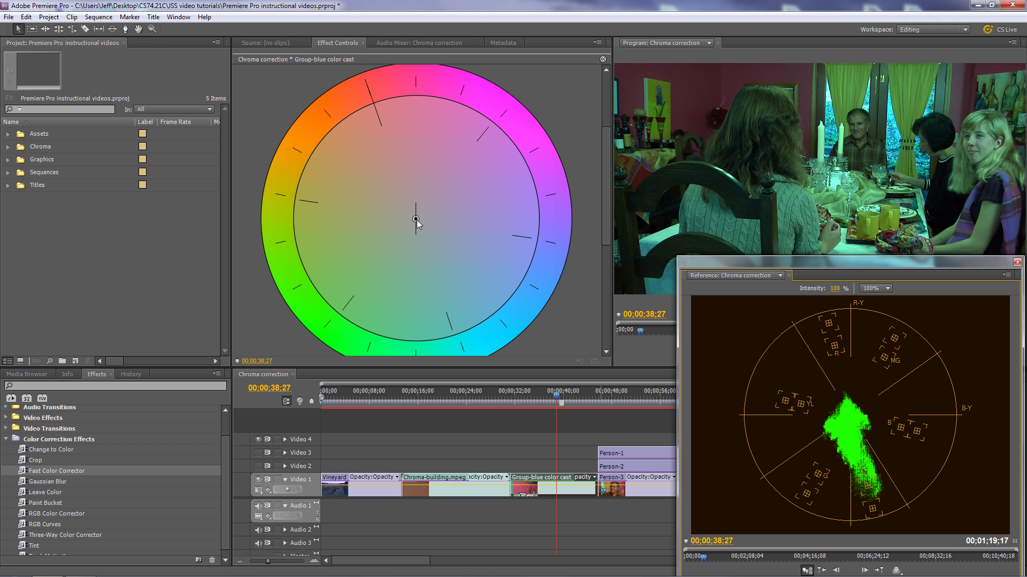
Step: Try a strong hue balance shift toward red with slightly higher gain, and pull the balance back near the wheel's center
drag(414, 217, 379, 118)
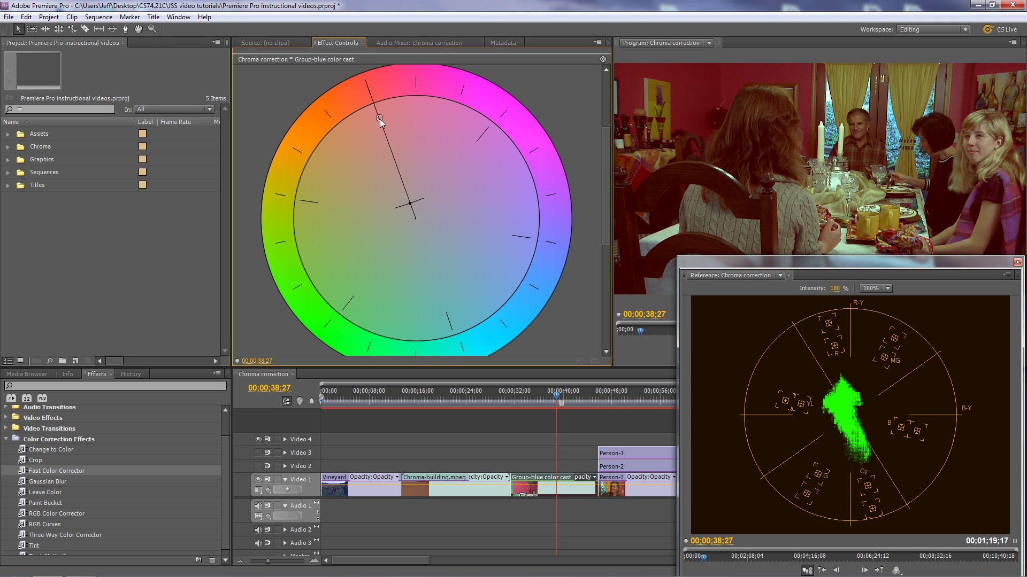
drag(409, 203, 408, 195)
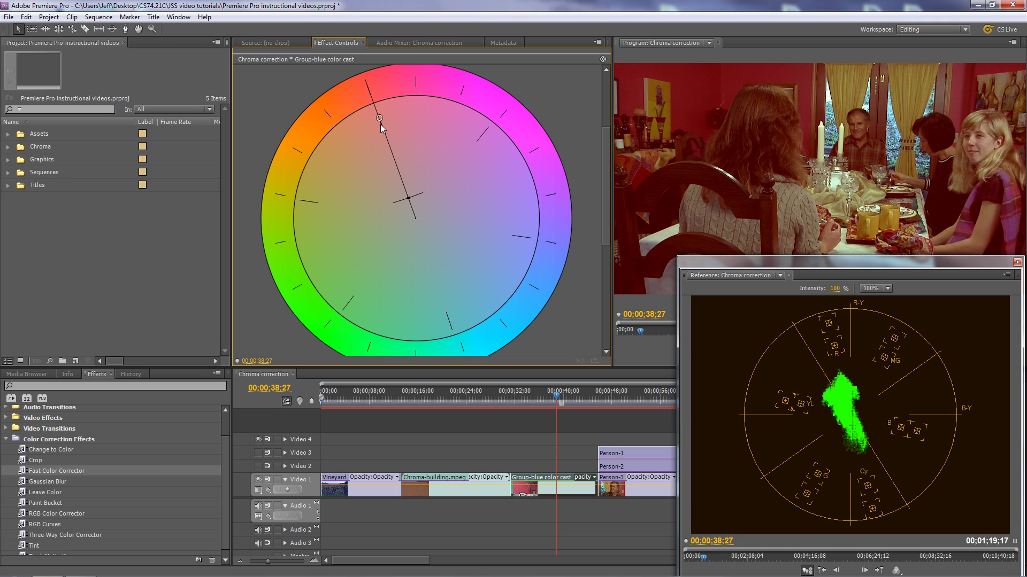
drag(378, 119, 410, 203)
Step: Move the Reference Monitor clear of the program picture and collapse the Fast Color Corrector settings
drag(861, 263, 870, 330)
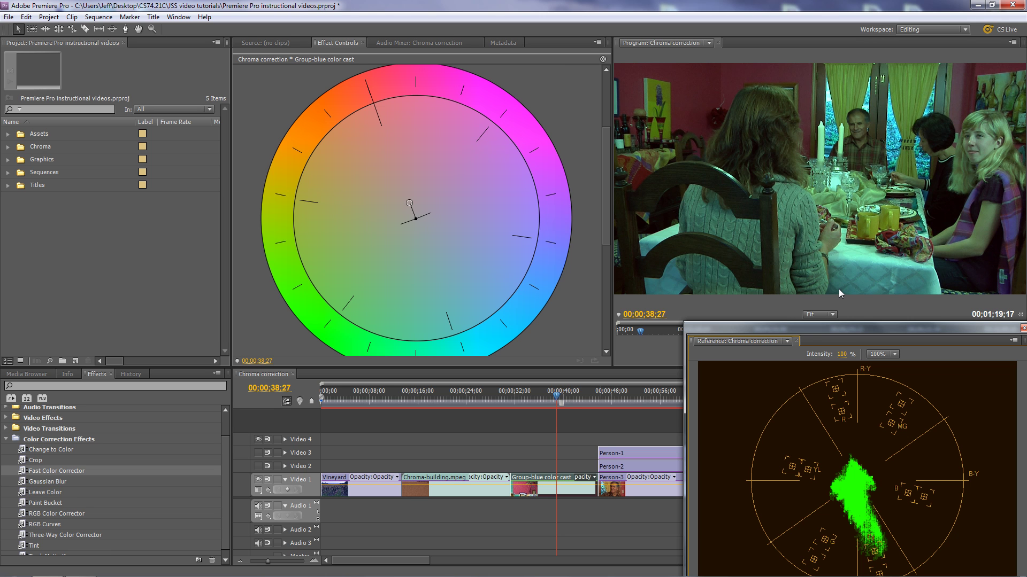
click(540, 478)
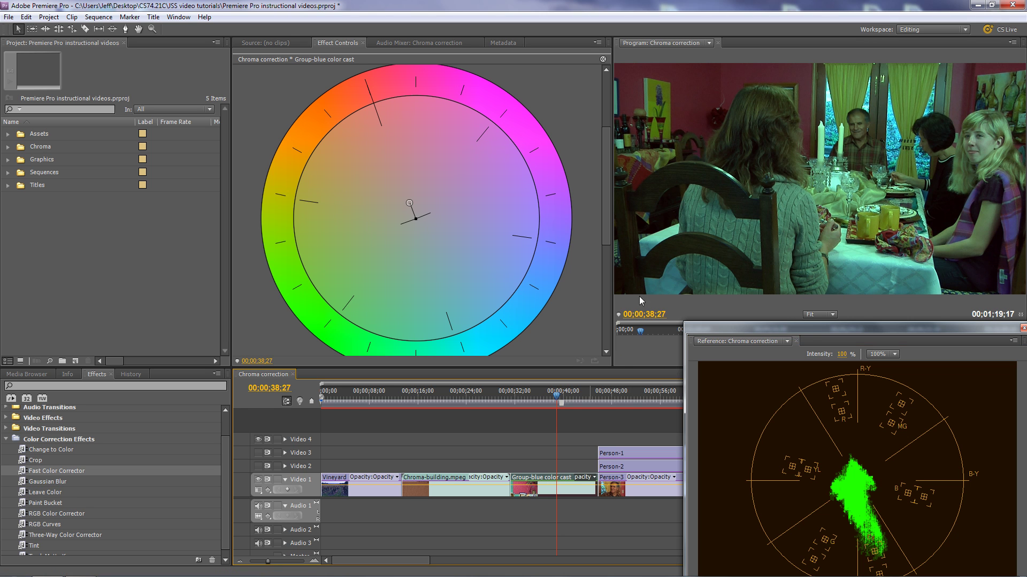
drag(604, 223, 605, 171)
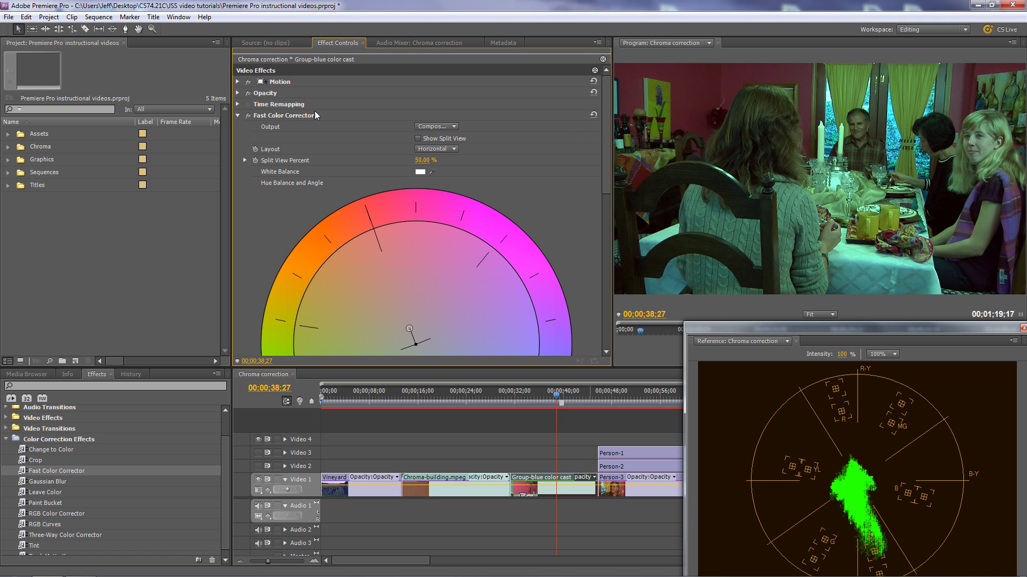
click(238, 116)
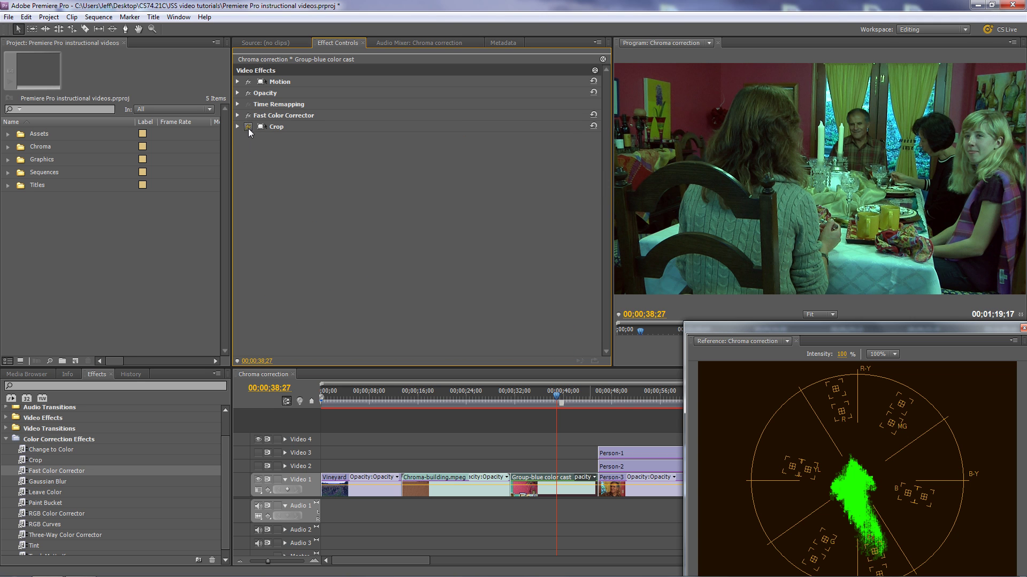
Step: Enable the Crop effect on the group clip and shrink its frame slightly around the tablecloth patch
click(248, 127)
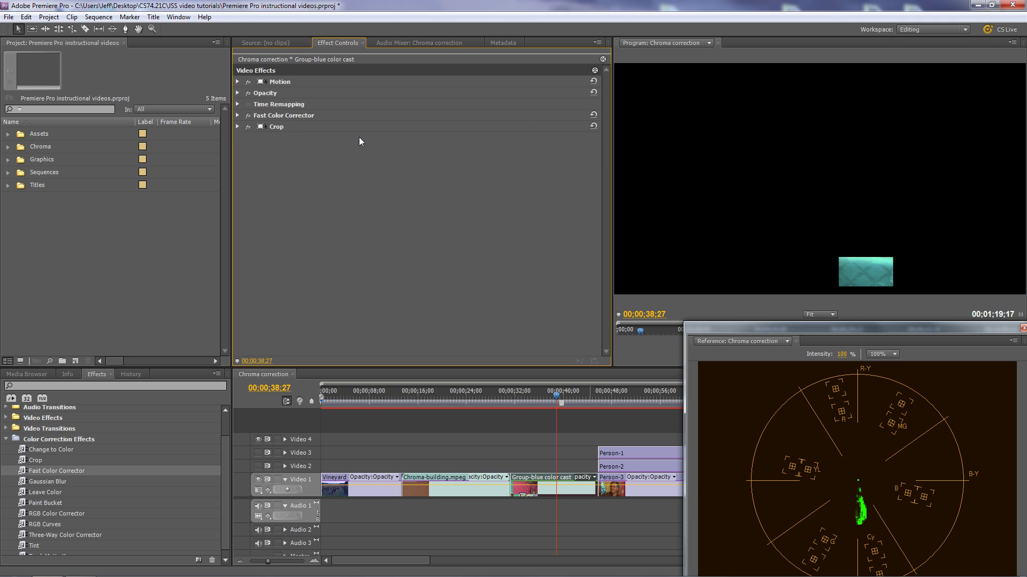
click(261, 127)
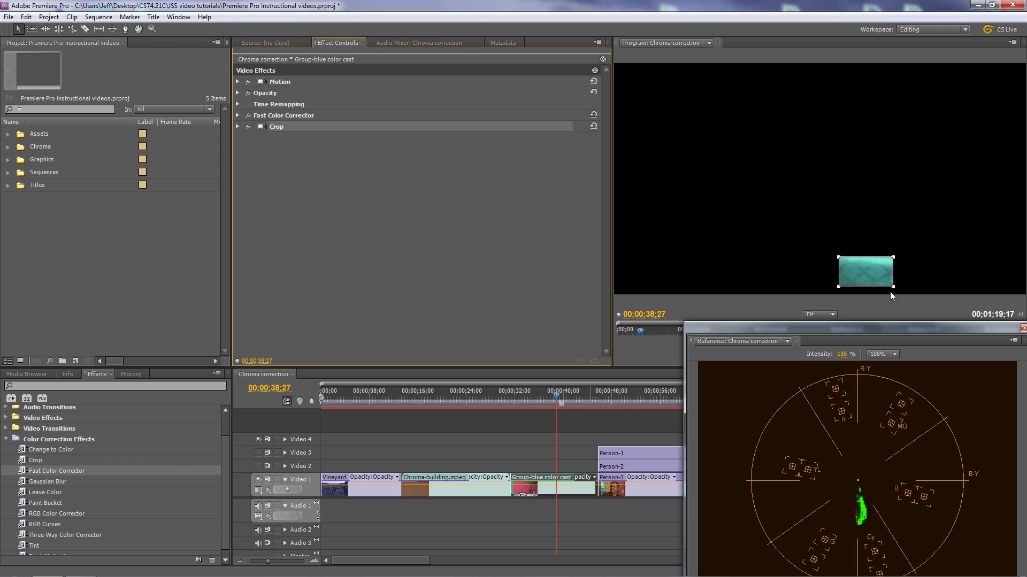
mouse_move(893, 261)
mouse_down()
mouse_move(943, 222)
mouse_move(885, 266)
mouse_up()
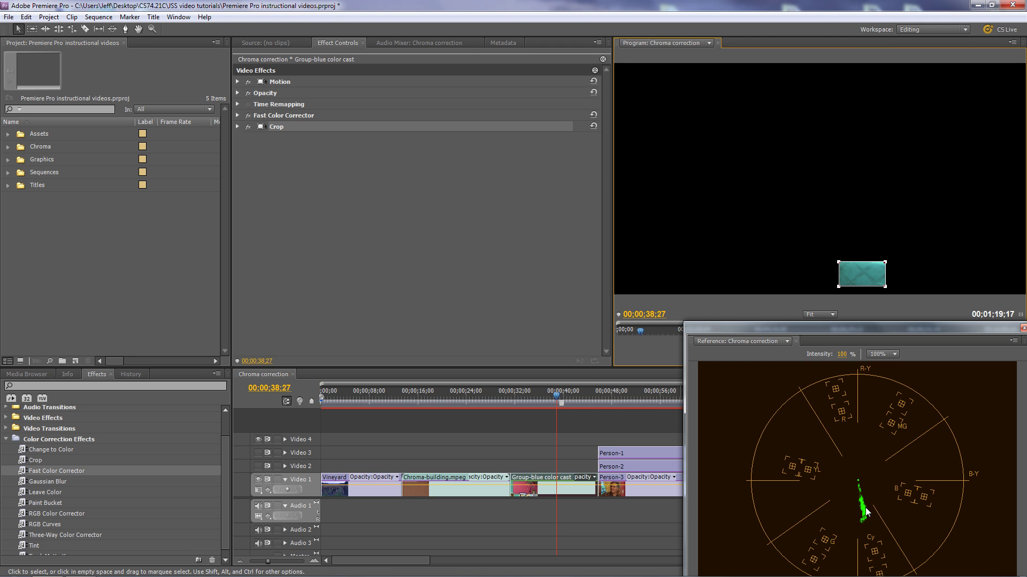
Step: Push the group clip's Fast Color Corrector hue balance strongly toward red until the cropped tablecloth patch is neutral, and collapse the effect's settings
click(237, 116)
drag(603, 184, 613, 211)
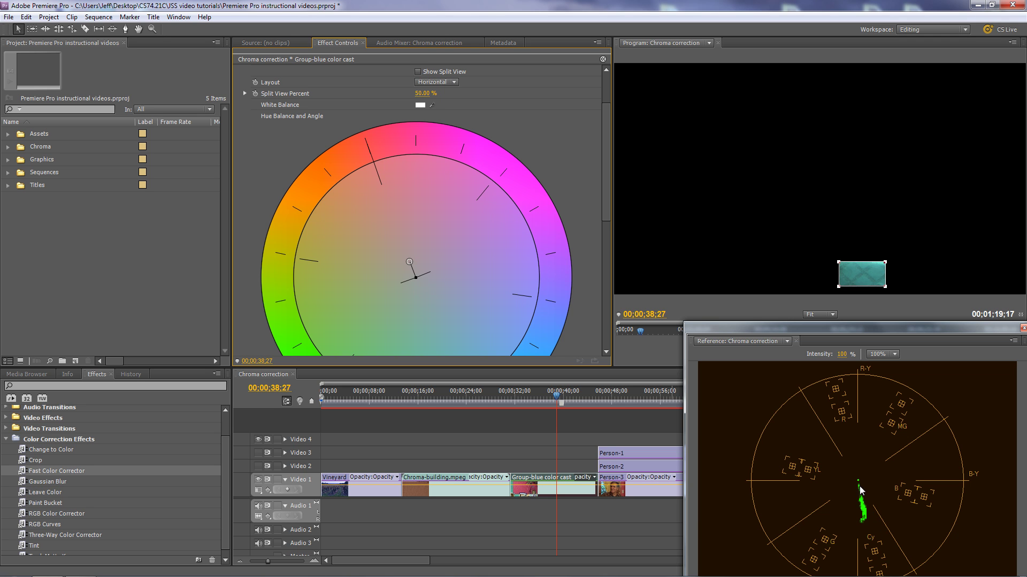
mouse_move(408, 257)
mouse_down()
mouse_move(413, 204)
mouse_move(384, 180)
mouse_up()
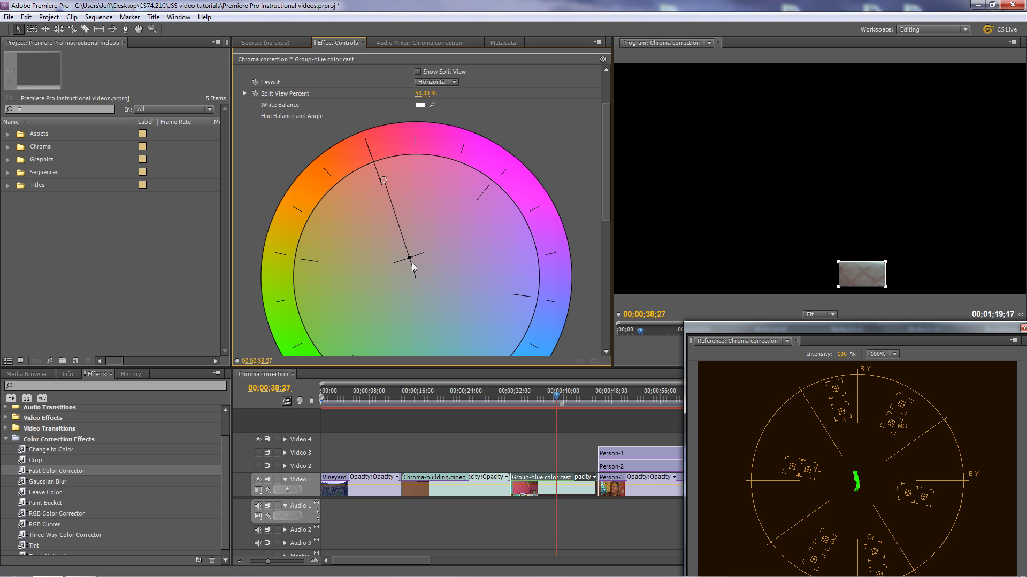
drag(409, 258, 408, 257)
drag(385, 178, 387, 177)
drag(609, 204, 602, 165)
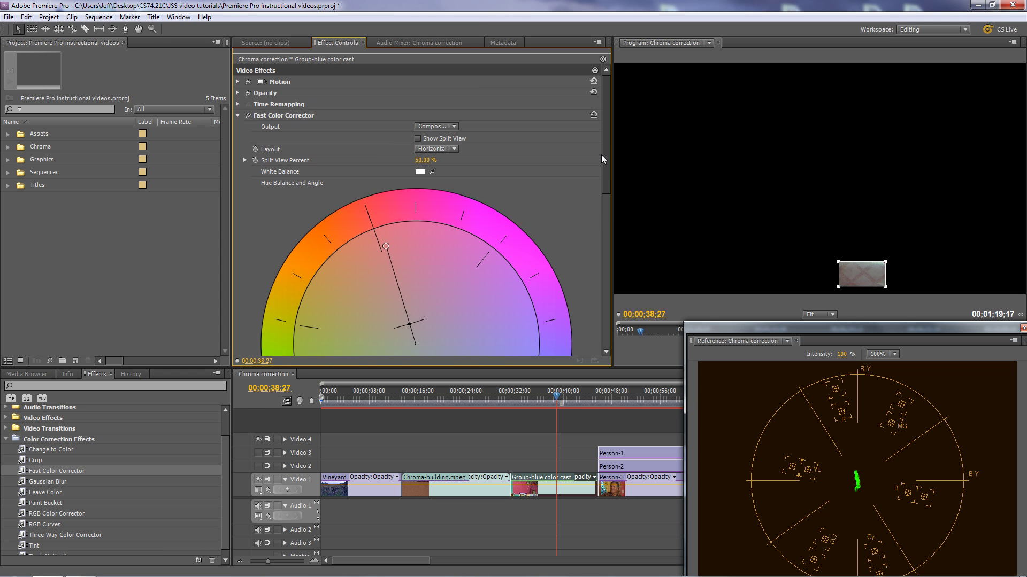
click(236, 117)
click(236, 116)
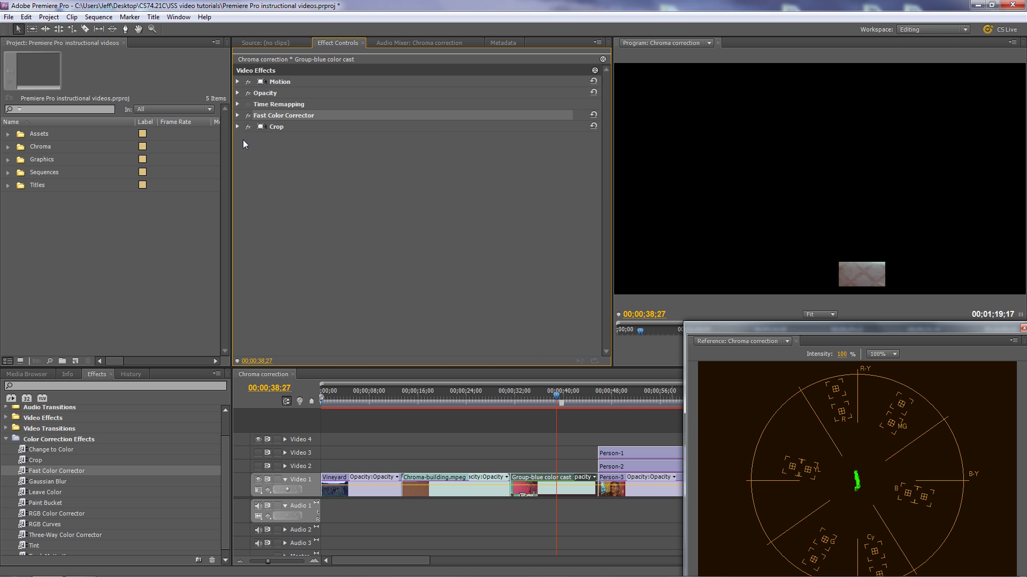
Step: Turn off Crop and Fast Color Corrector on the group clip, and add the RGB Curves effect between them
click(247, 128)
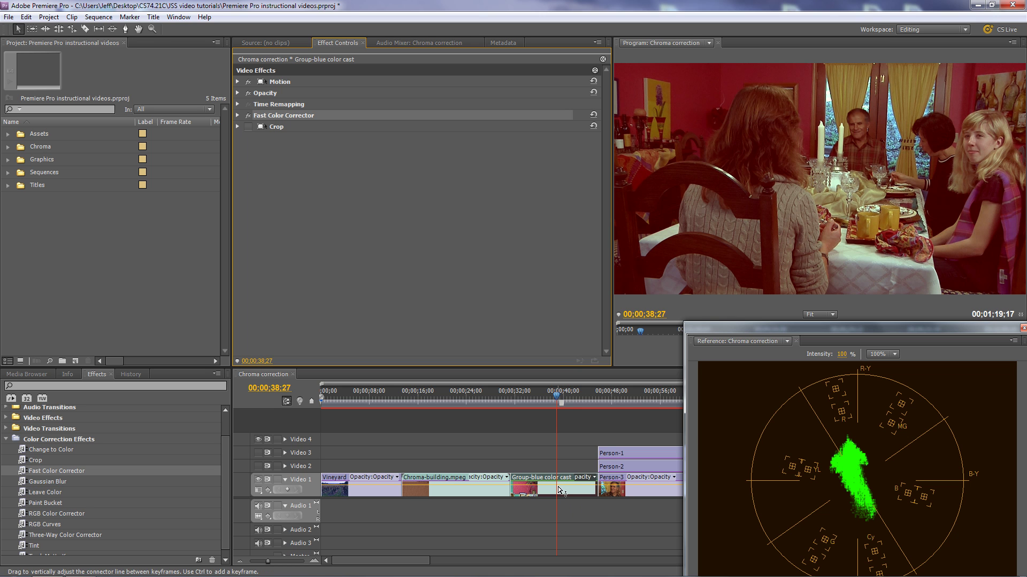
click(248, 115)
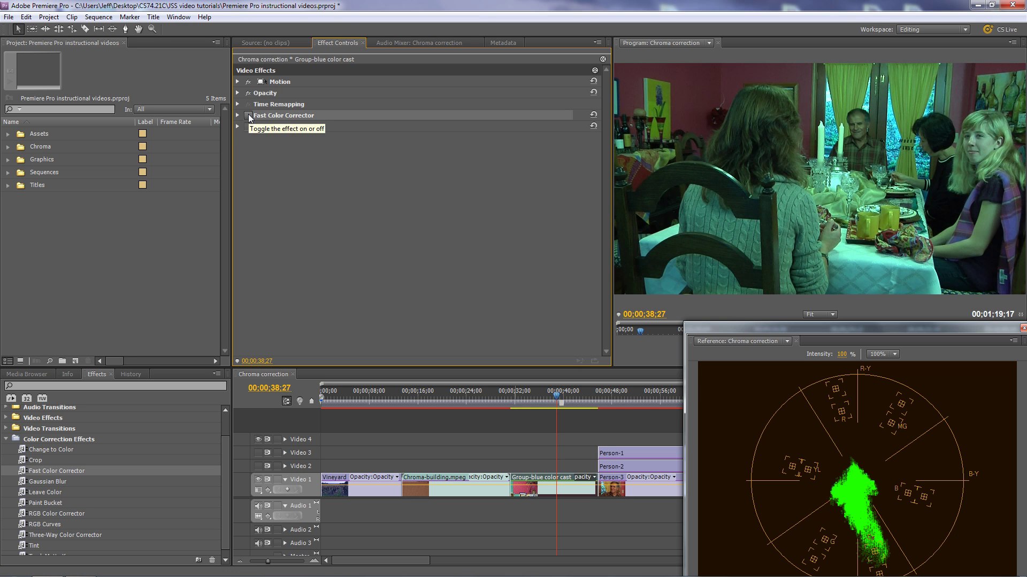
drag(24, 524, 276, 199)
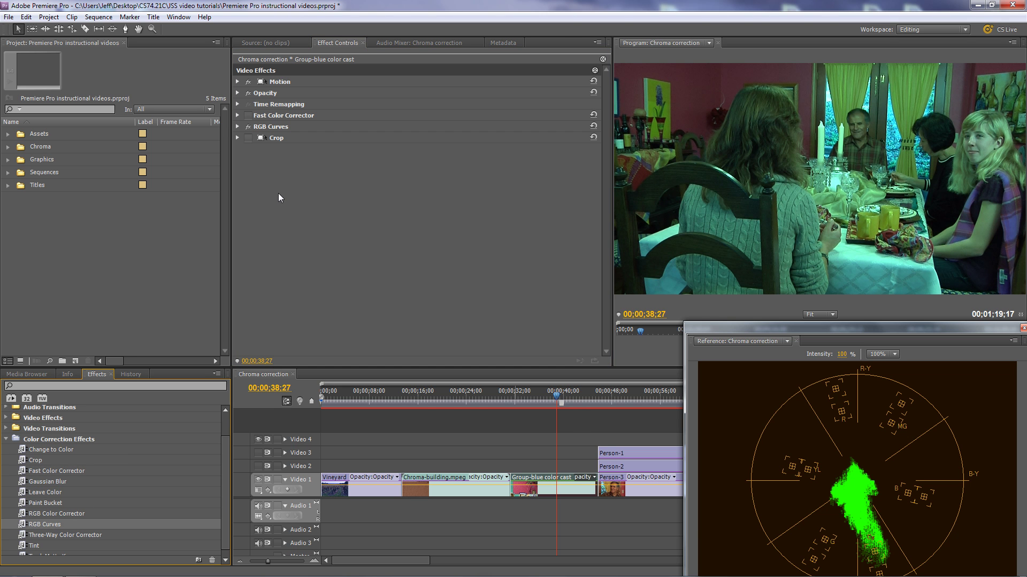
Step: Enable the Crop effect on the group clip and switch the Reference Monitor to RGB Parade
click(248, 138)
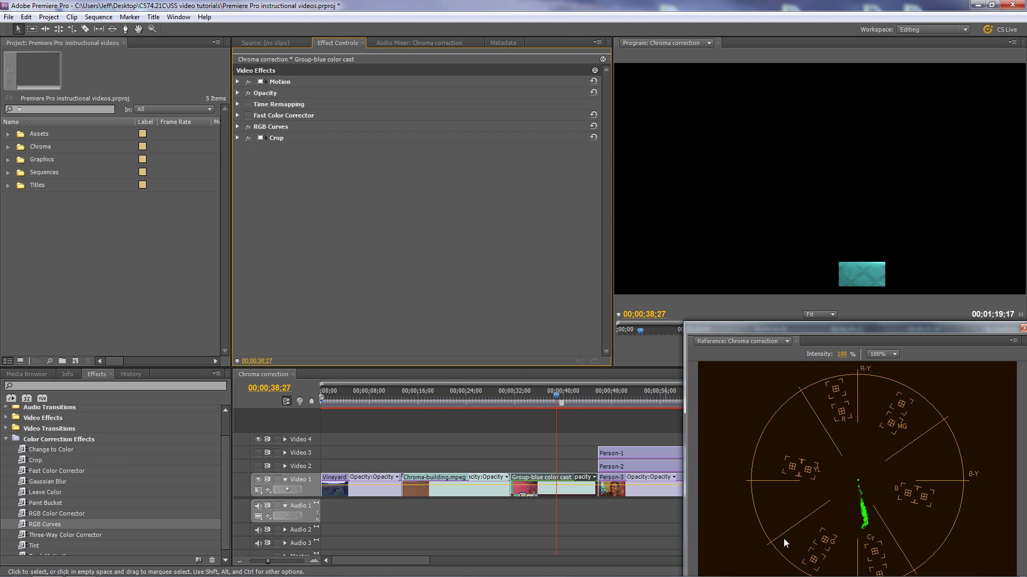
click(1013, 341)
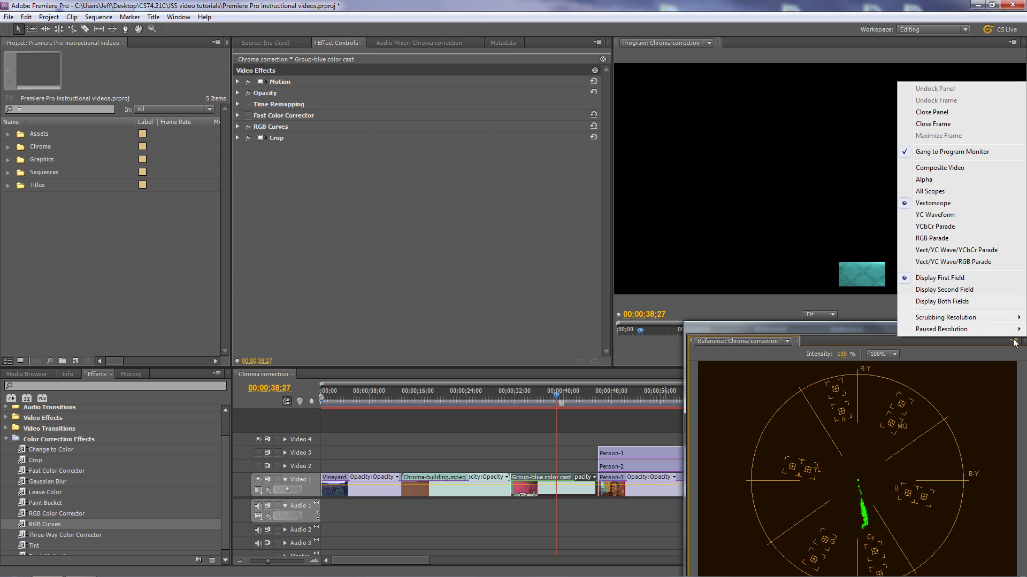
click(947, 238)
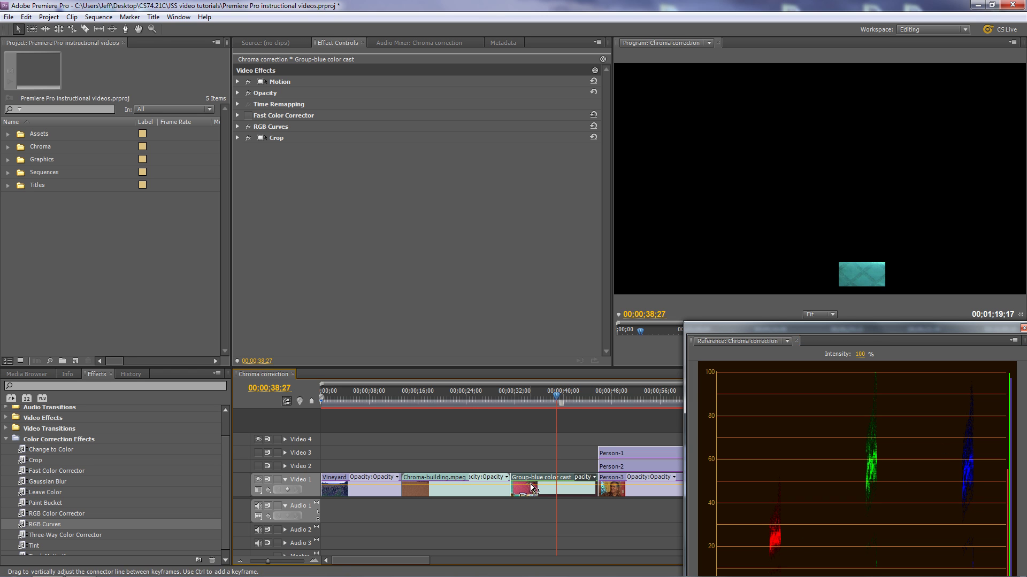
Step: Expand RGB Curves with Crop turned off, and switch the Reference Monitor to YC Waveform for the full group shot
click(238, 127)
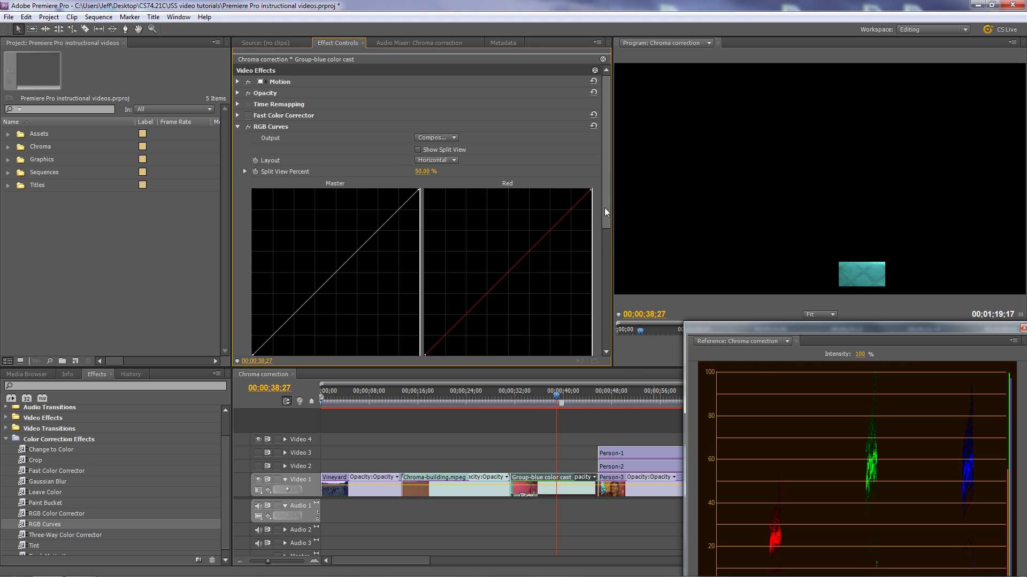
drag(611, 166, 610, 284)
click(248, 339)
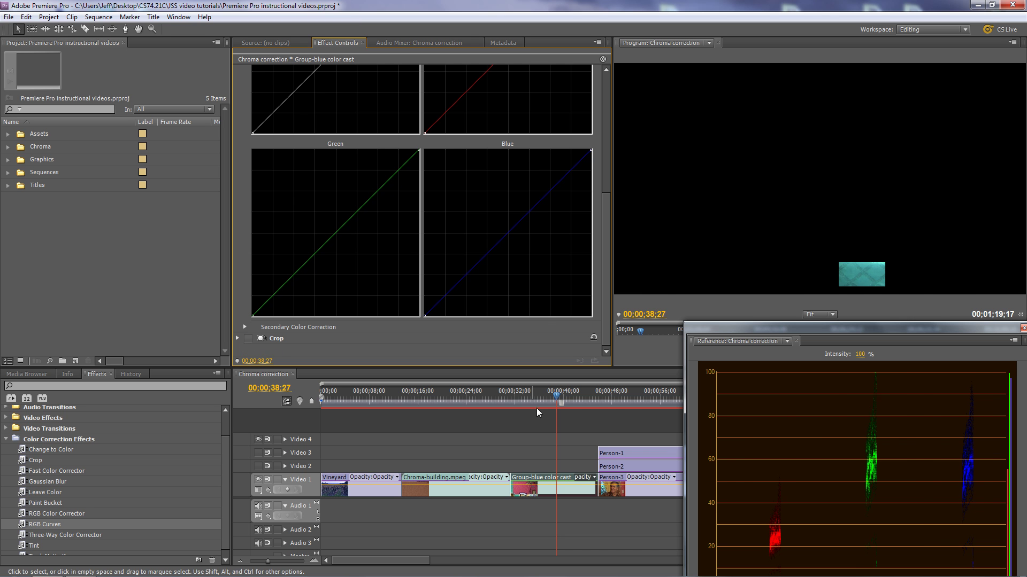
drag(604, 293, 599, 206)
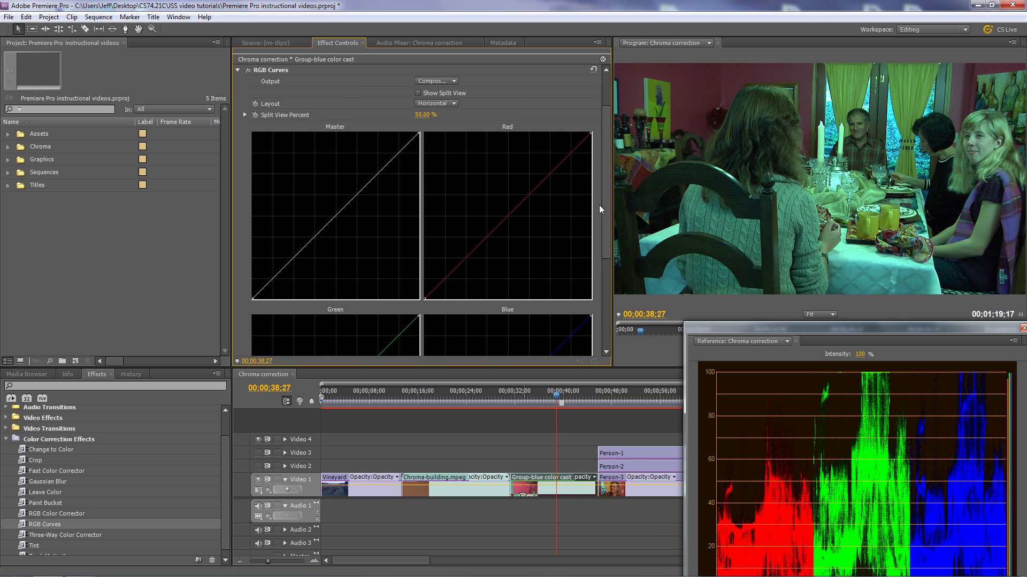
click(1012, 340)
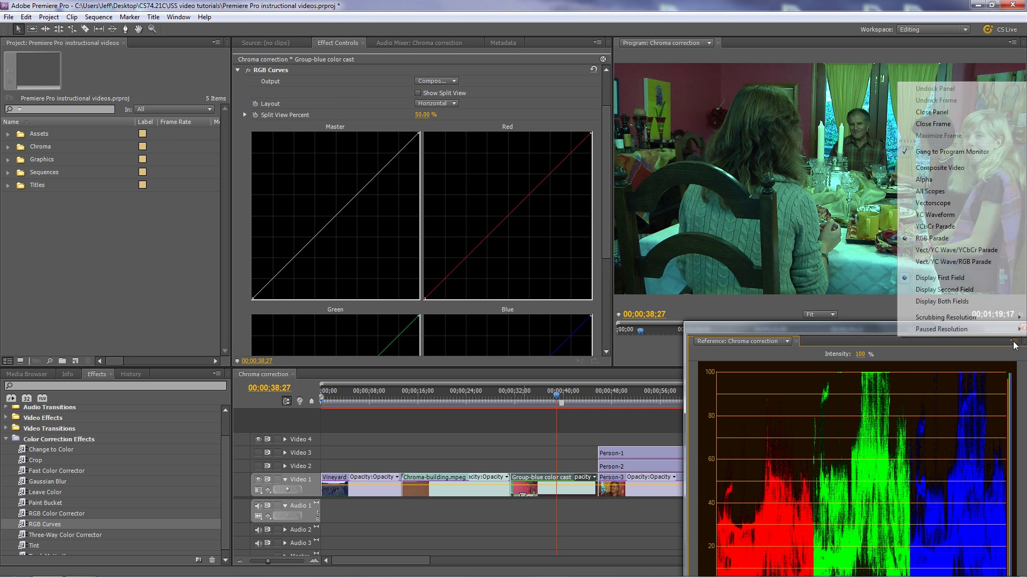
click(958, 215)
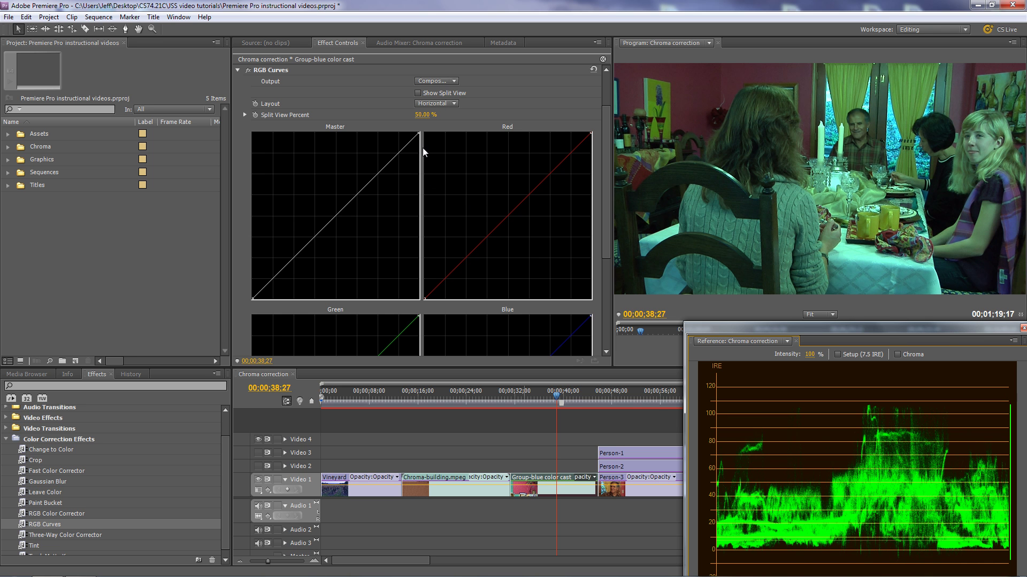
Step: Lower the Master curve's highlight endpoint slightly and nudge its black endpoint inward to keep the waveform between 0 and 100 IRE
drag(418, 133, 418, 141)
drag(252, 296, 253, 299)
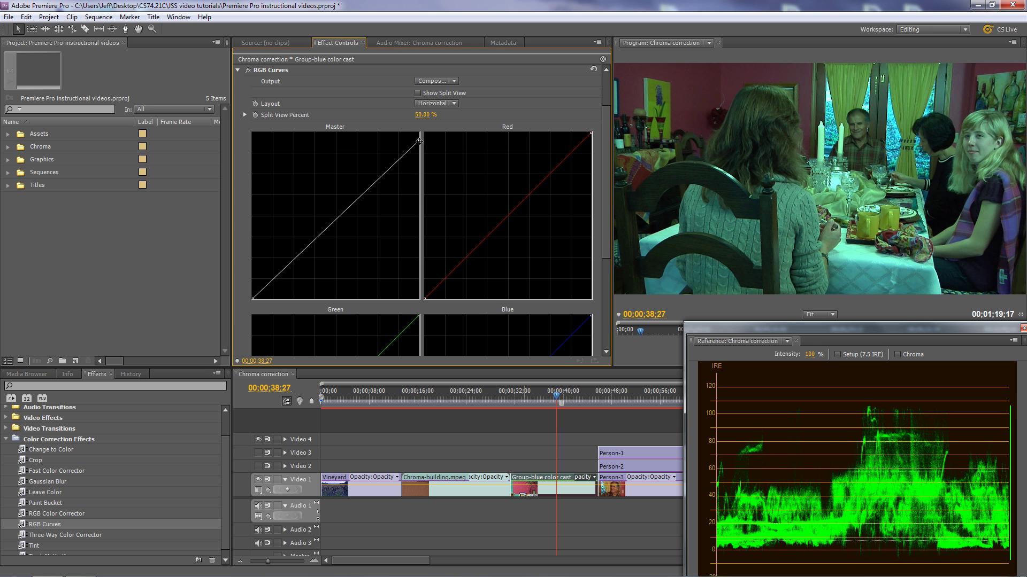
drag(253, 298, 254, 299)
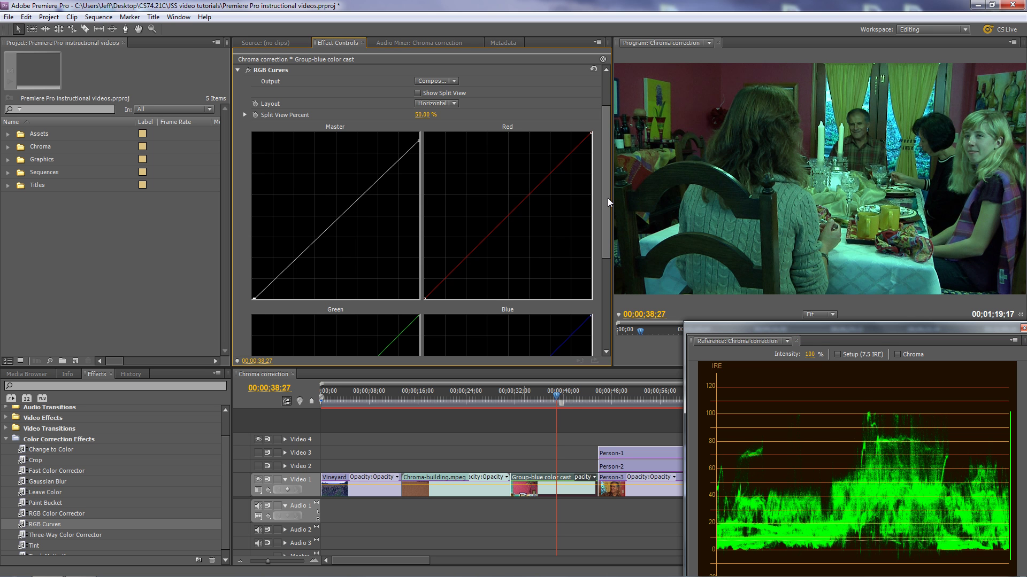
Step: Enable Crop to isolate the tablecloth patch again and set the Reference Monitor back to RGB Parade
drag(607, 198, 607, 323)
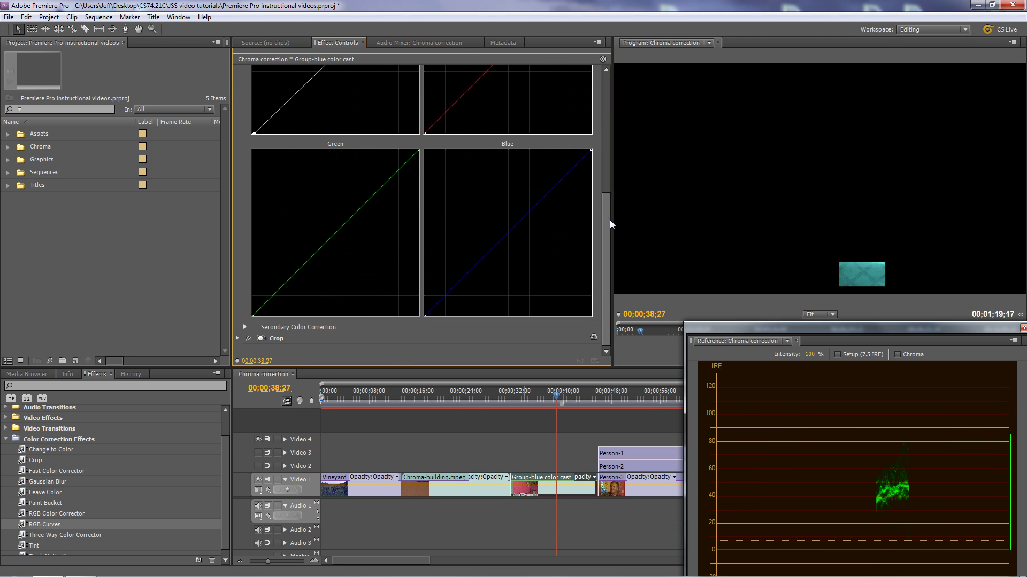
click(1015, 345)
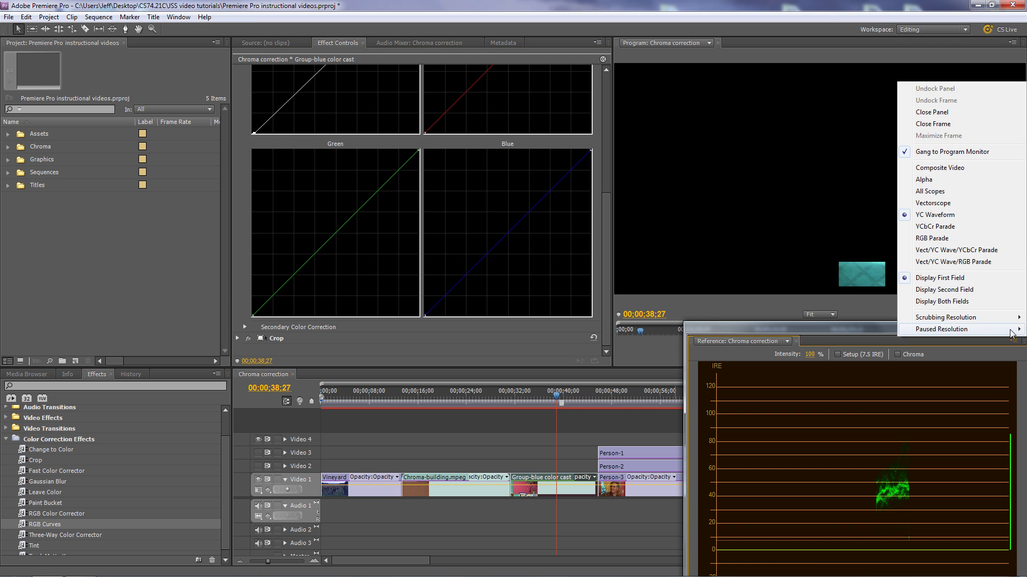
click(958, 247)
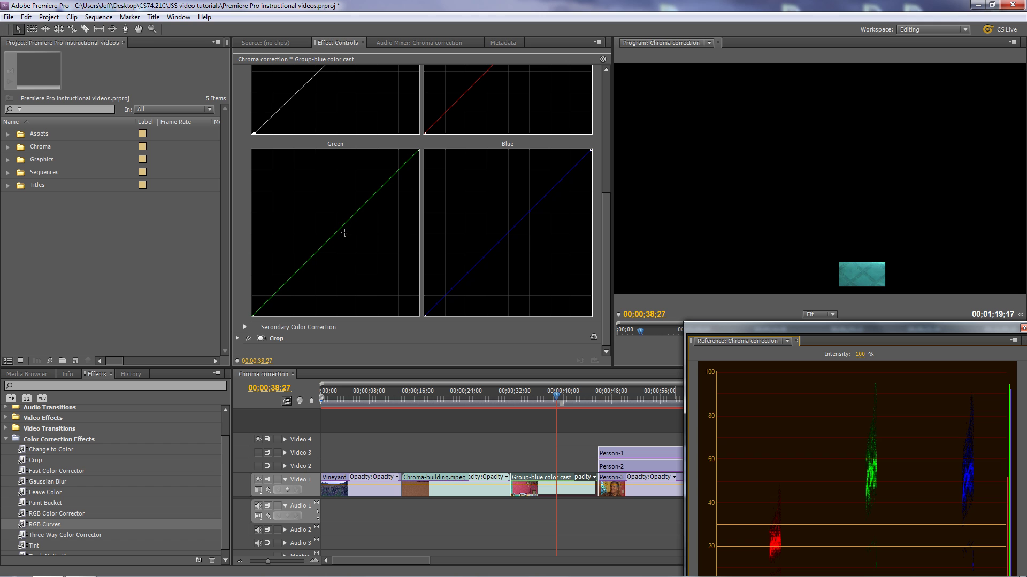
Step: Dip the Green curve's midpoint slightly and bend the Red curve strongly upward to level the patch's channels on the parade
drag(340, 230, 341, 235)
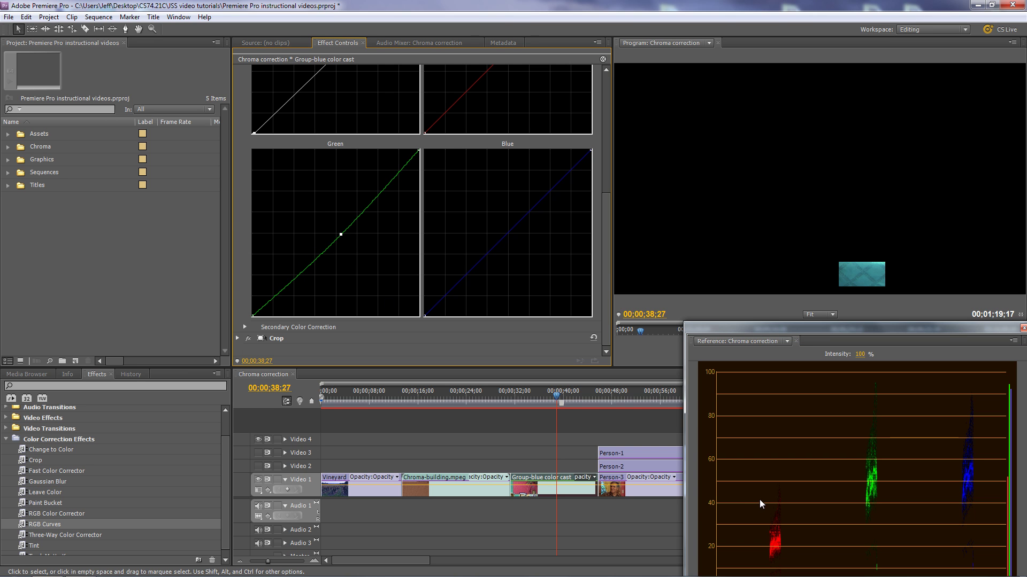
drag(604, 287, 602, 258)
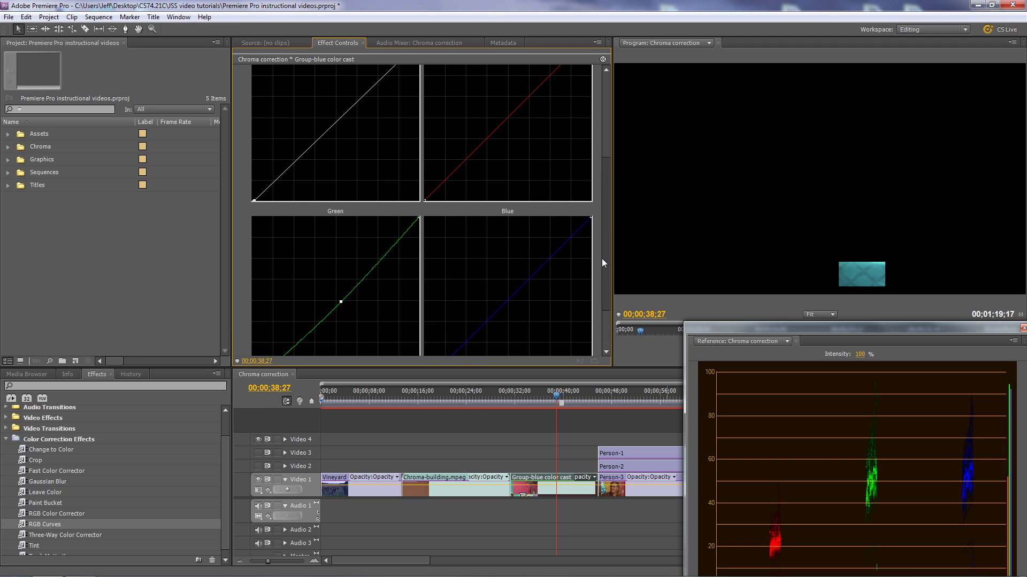
drag(507, 120, 479, 97)
drag(605, 214, 591, 178)
drag(479, 159, 466, 171)
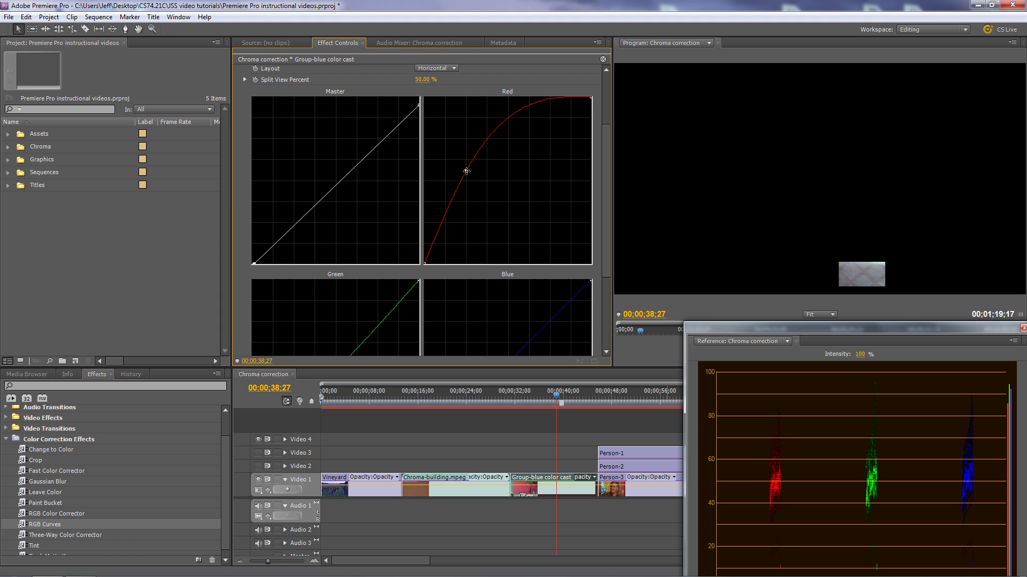
drag(466, 172, 466, 170)
Step: Lower the highlight endpoints of the Green and Blue curves slightly, and turn off Crop to show the full group shot
scroll(606, 281, down, 1)
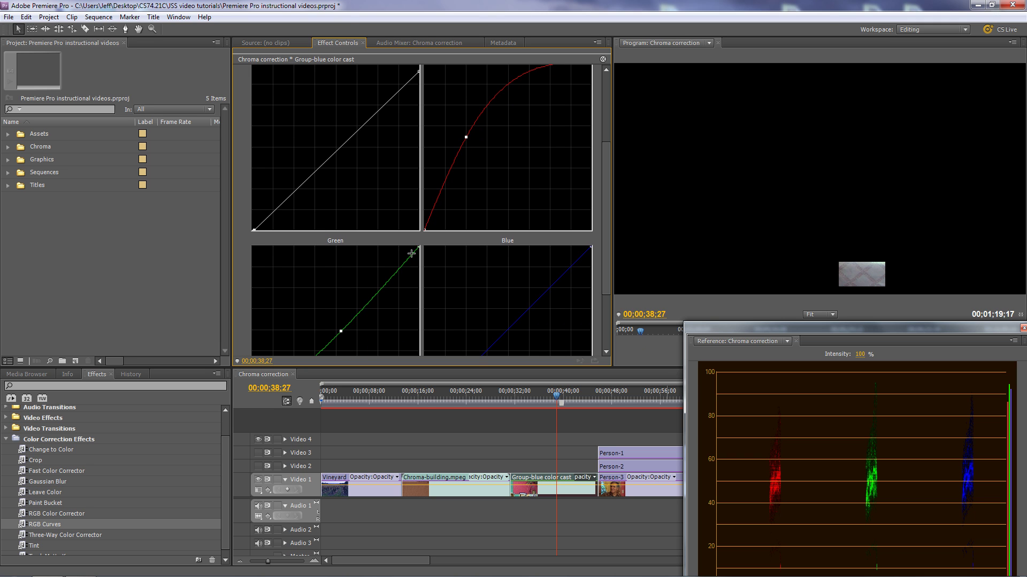
drag(418, 249, 418, 254)
drag(591, 247, 590, 255)
drag(606, 276, 604, 327)
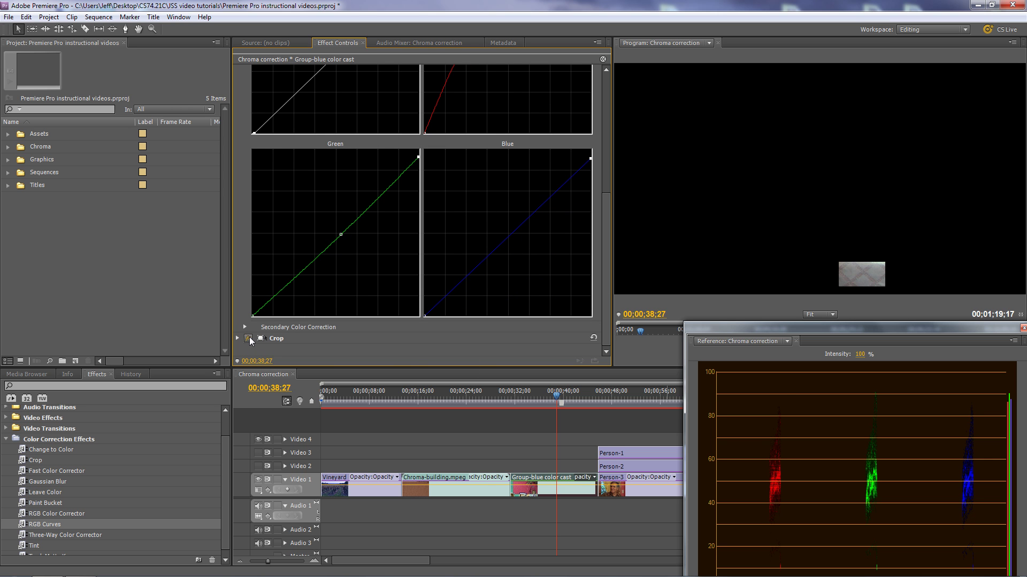
click(249, 337)
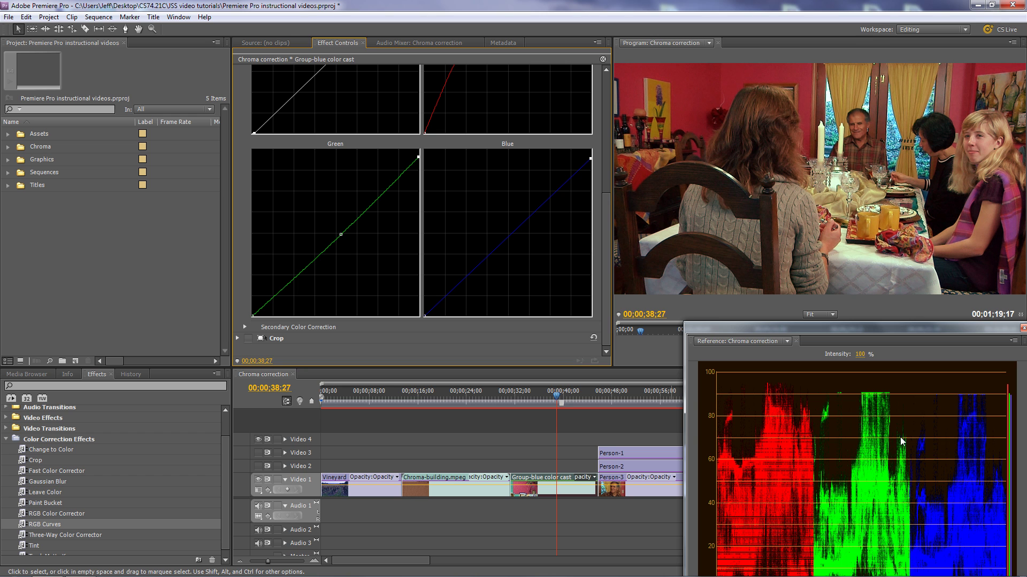
Step: Switch the Reference Monitor to YC Waveform and lower the Master curve's highlight endpoint further to bring the peaks to about 100 IRE
click(1015, 341)
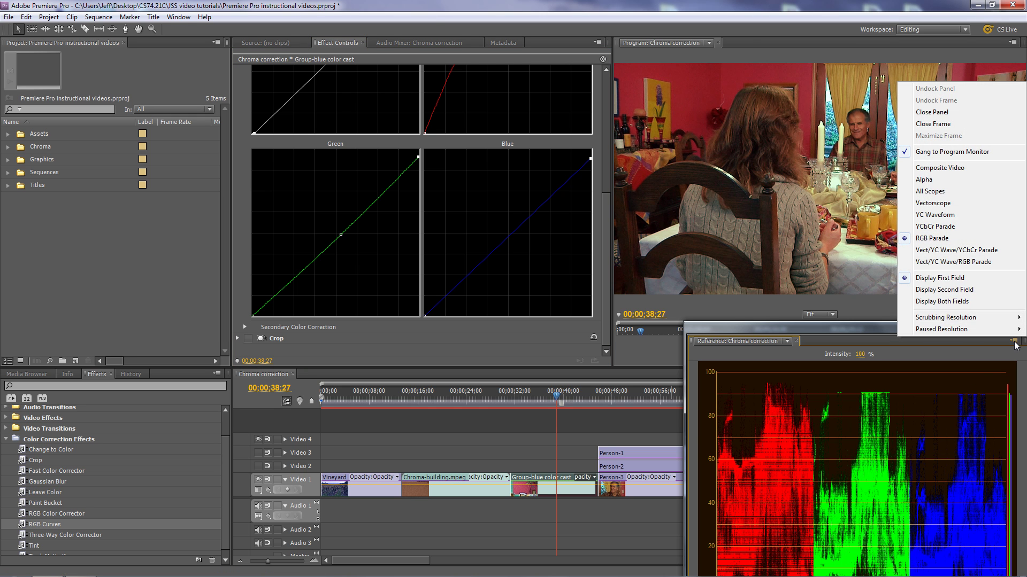
click(954, 215)
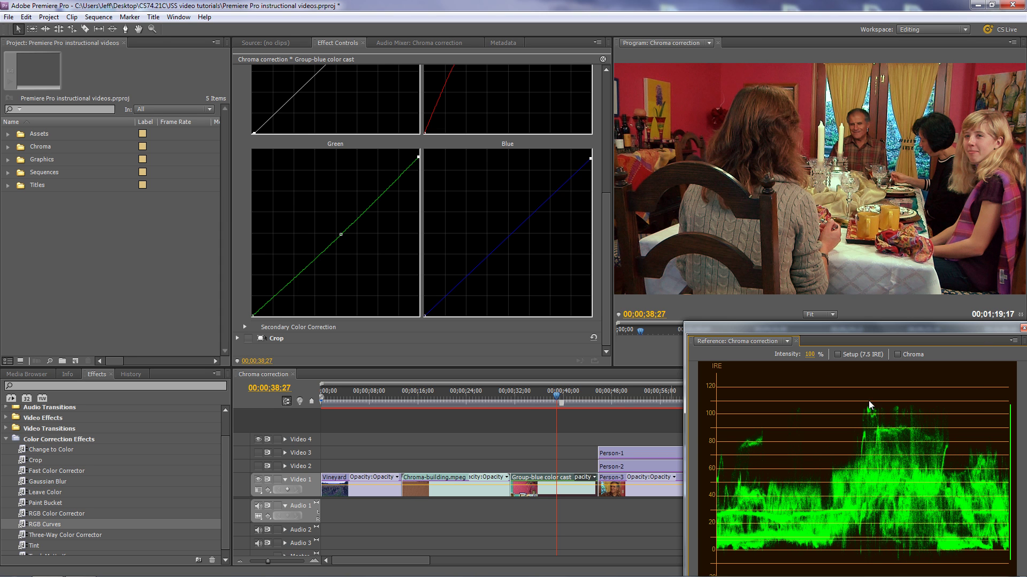
drag(608, 309, 590, 211)
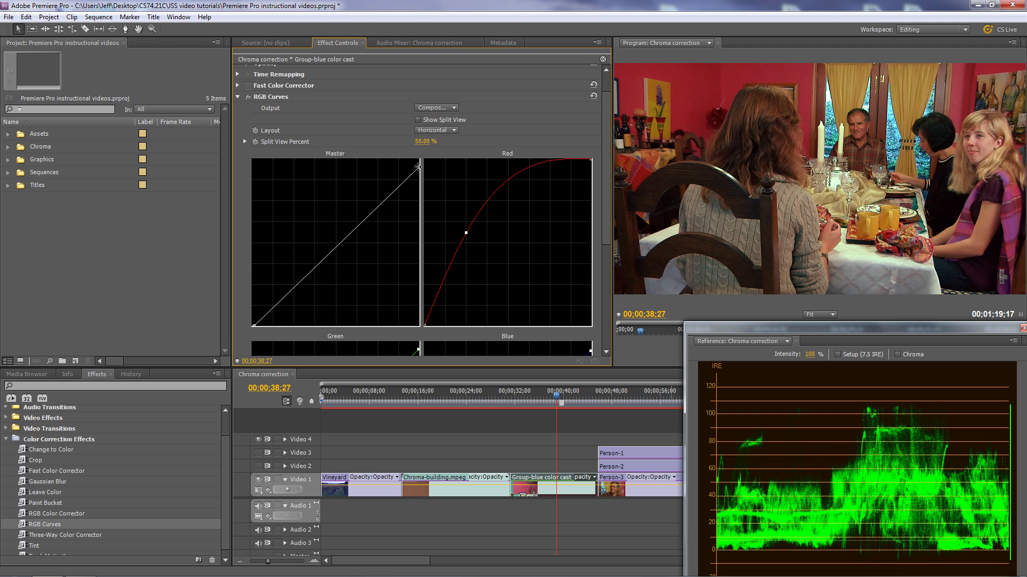
drag(418, 167, 417, 174)
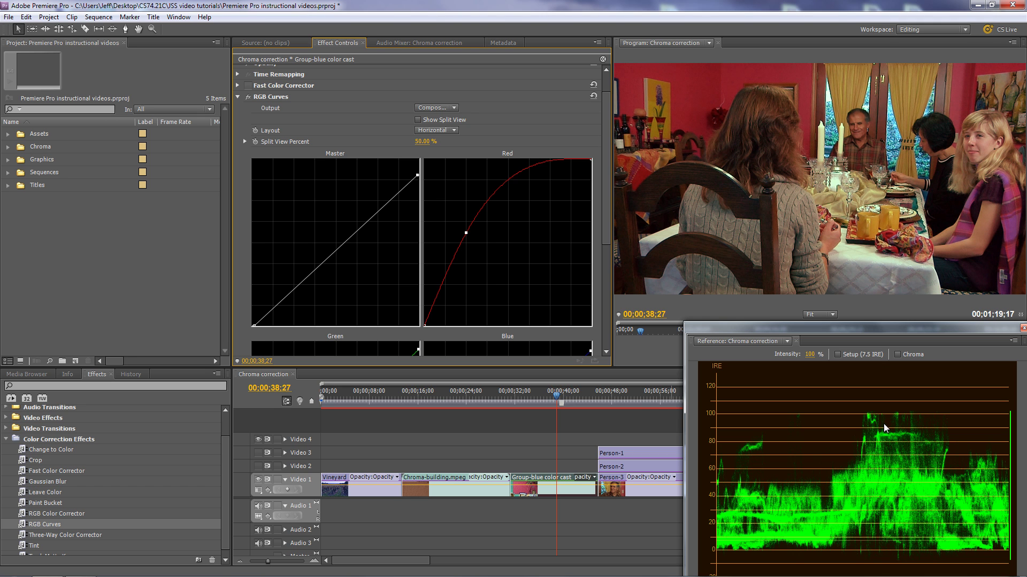
Step: Move the playhead to 00;00;52;10 and turn off the second Crop effect on the Person-3 clip
drag(425, 561, 448, 558)
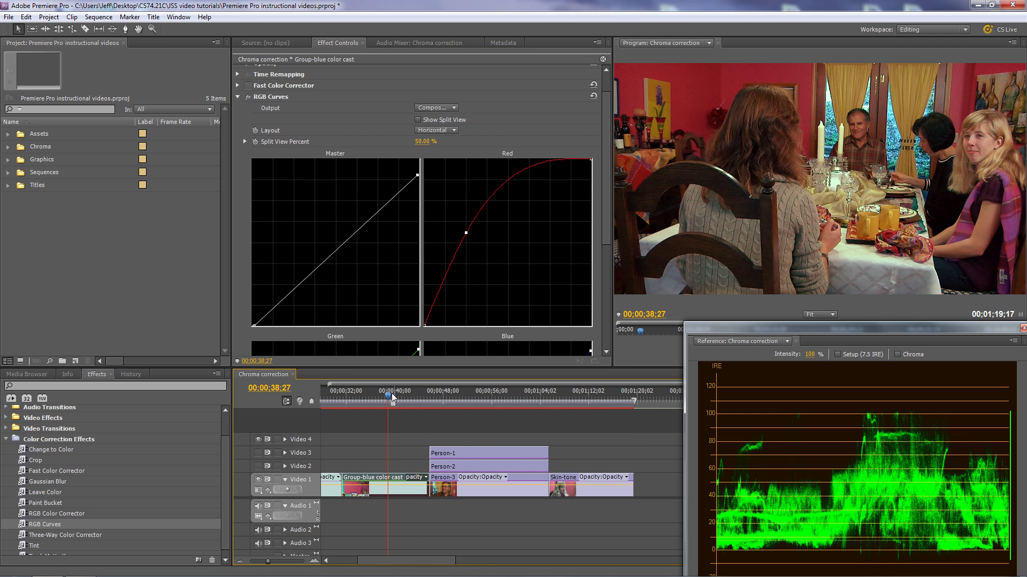
click(470, 407)
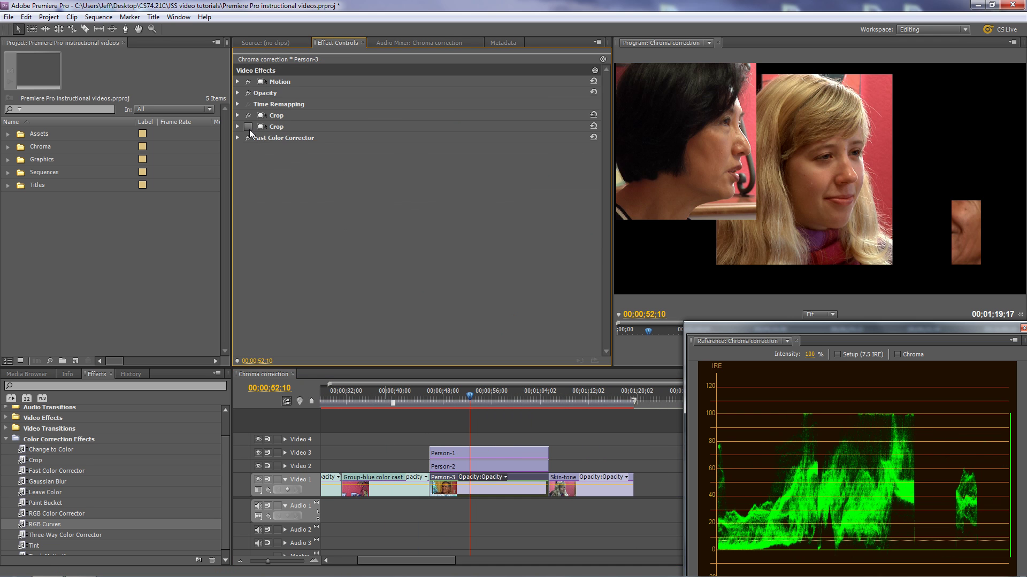
click(248, 128)
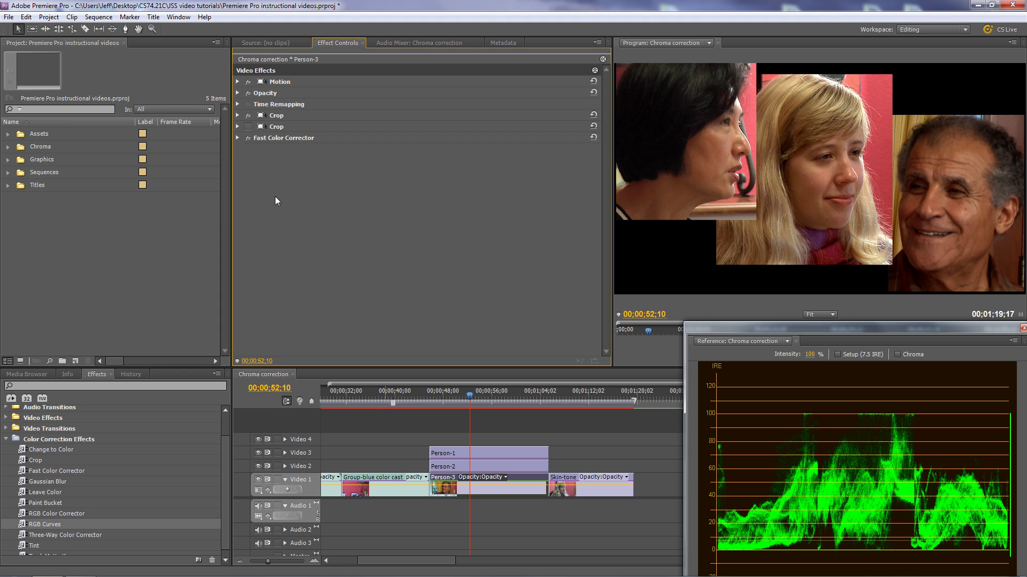
Step: Isolate Person-3's skin patch by hiding Video 2 and Video 3 and enabling its second Crop, with the Reference Monitor set to Vectorscope
click(258, 456)
click(258, 466)
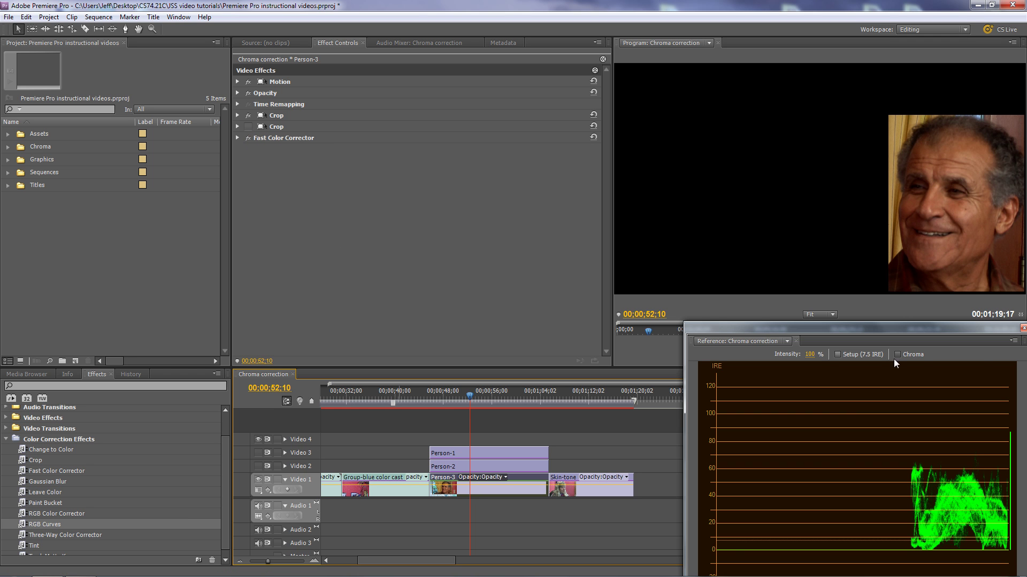
click(1015, 342)
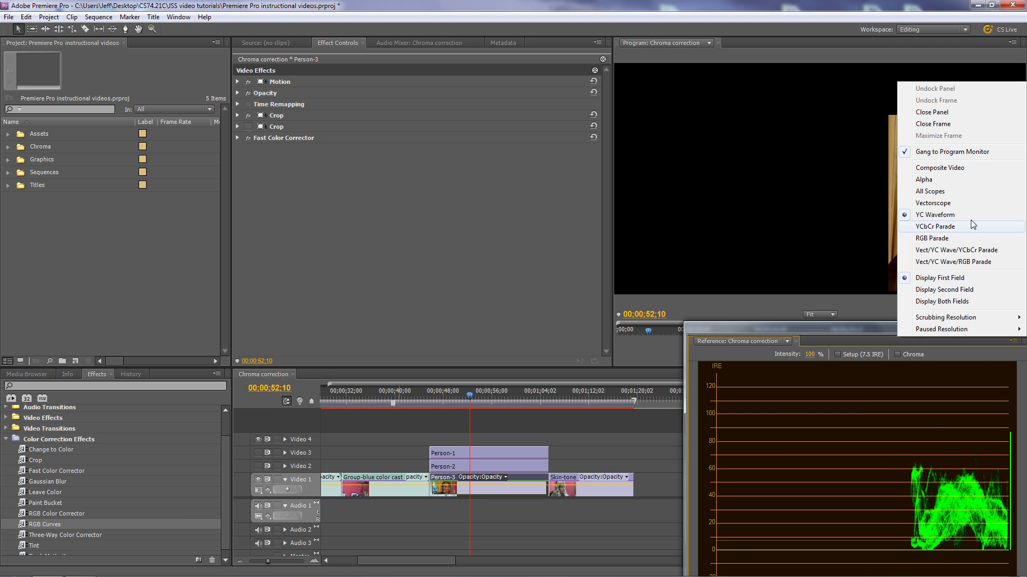
click(933, 203)
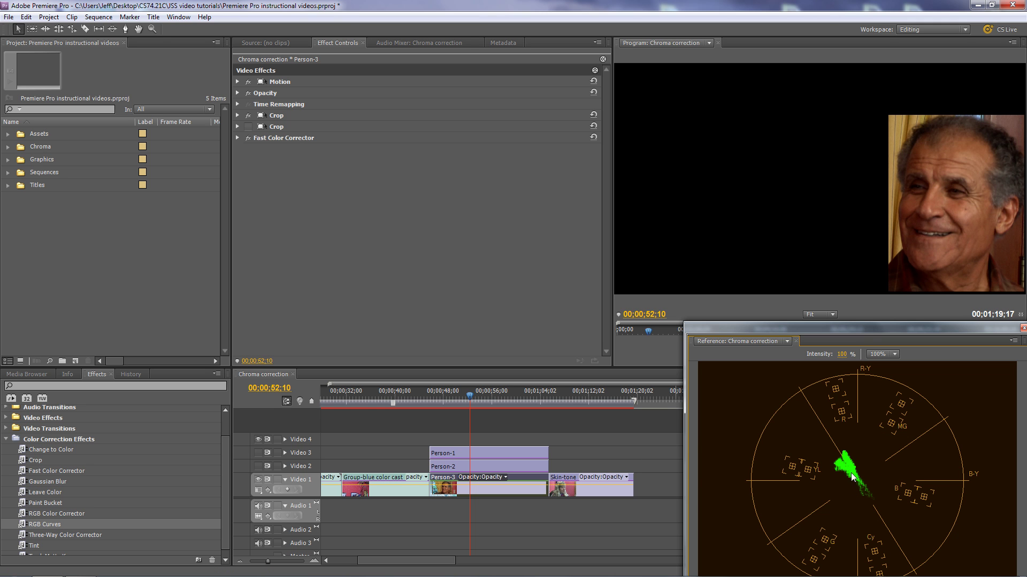
click(248, 127)
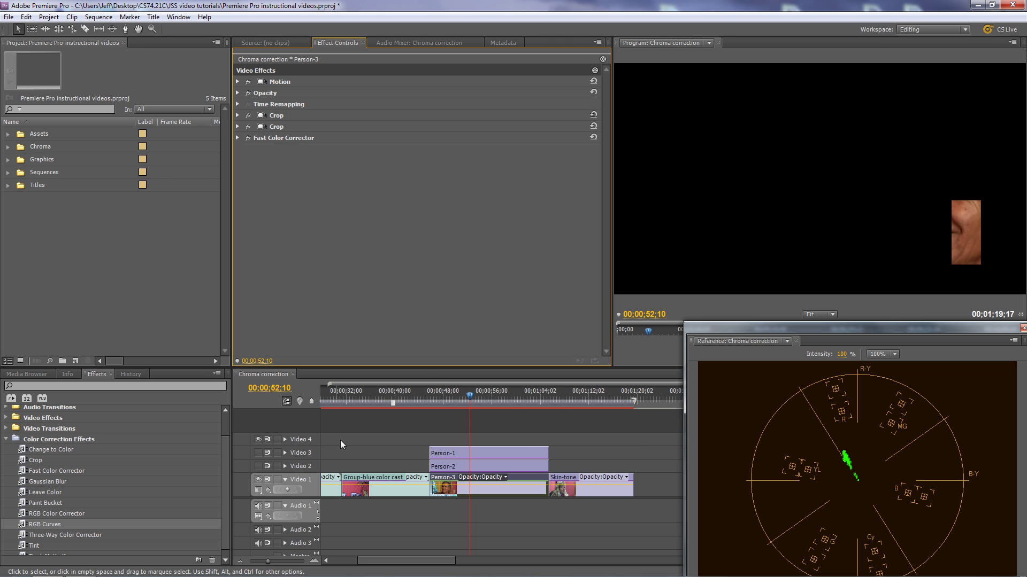
Step: Show Video 2 instead of Video 1, and enable the second Crop on Person-2 to check its skin patch on the Vectorscope
click(259, 467)
click(258, 479)
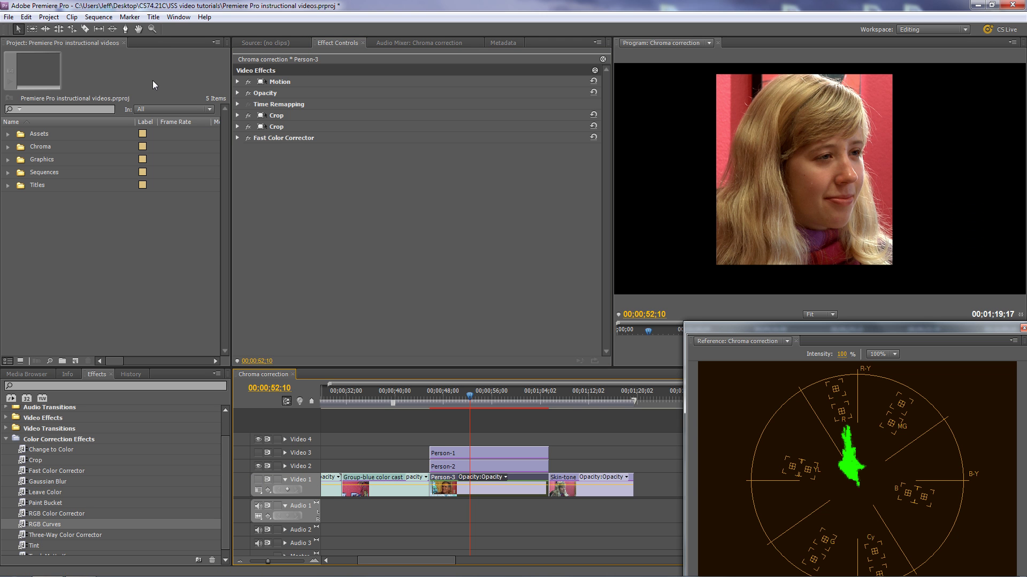
click(248, 127)
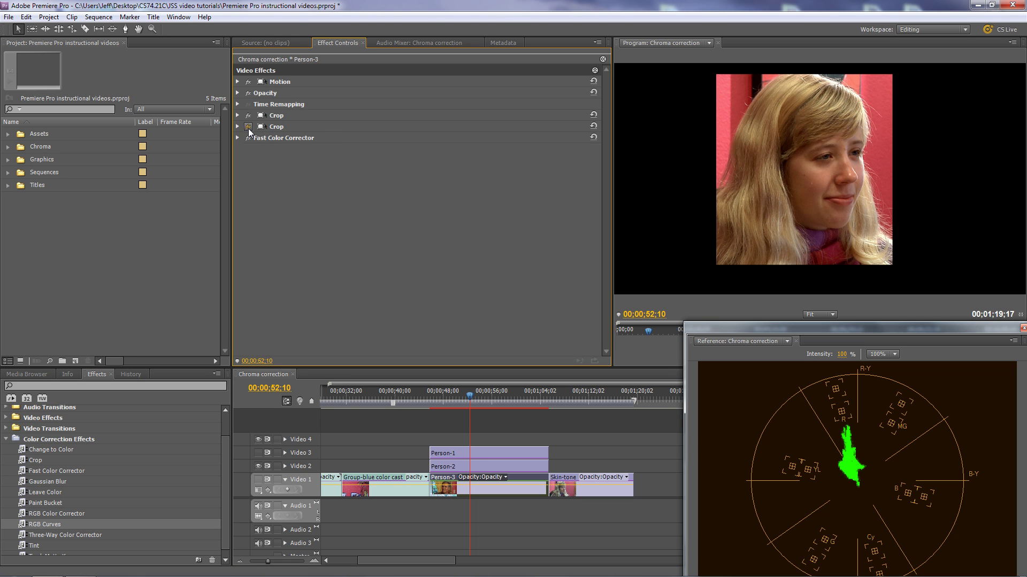
click(477, 465)
click(249, 127)
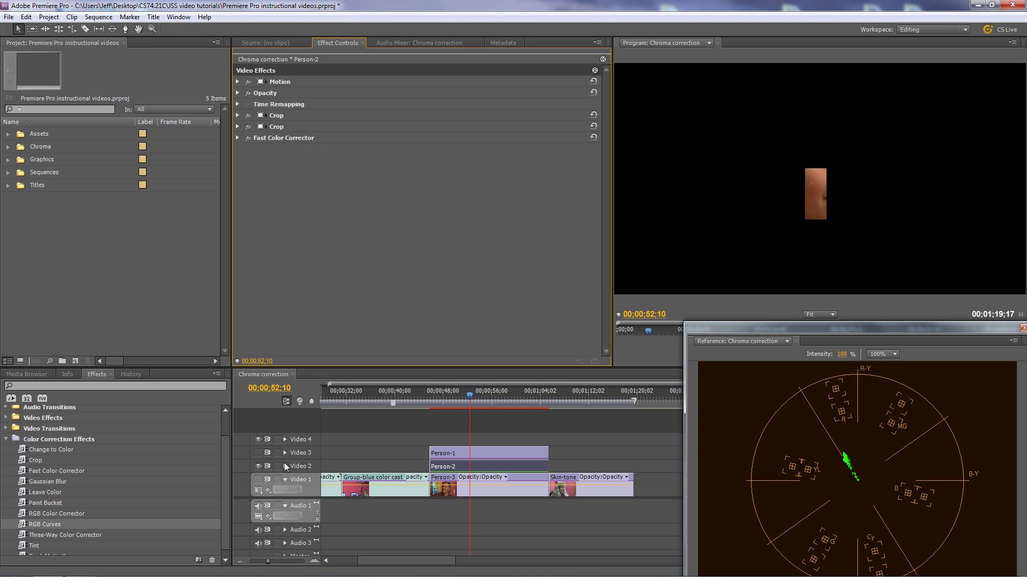
Step: Show Video 3 instead of Video 2, and enable the second Crop on Person-1 to check its skin patch on the Vectorscope
click(259, 452)
click(259, 465)
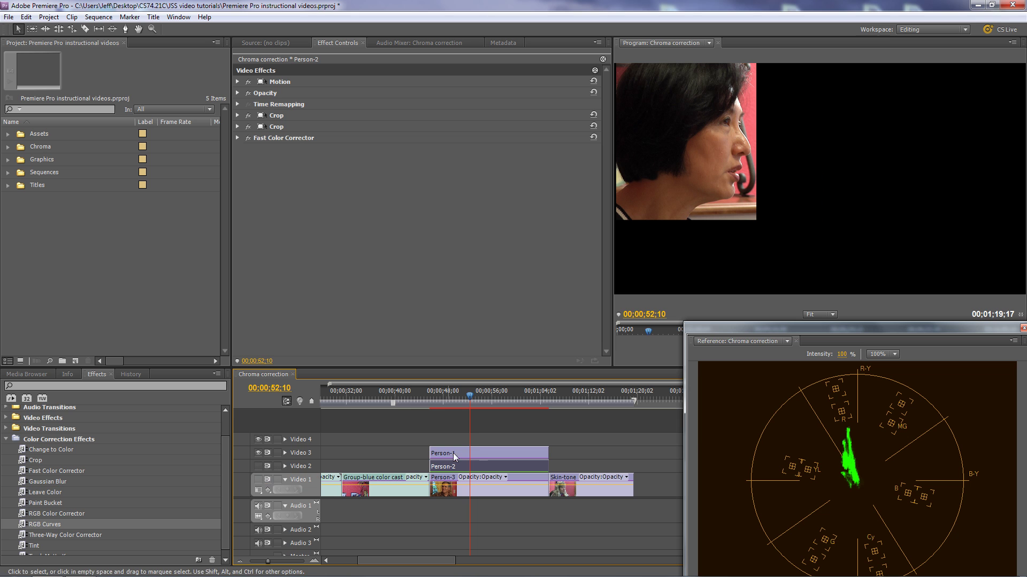
click(471, 454)
click(248, 126)
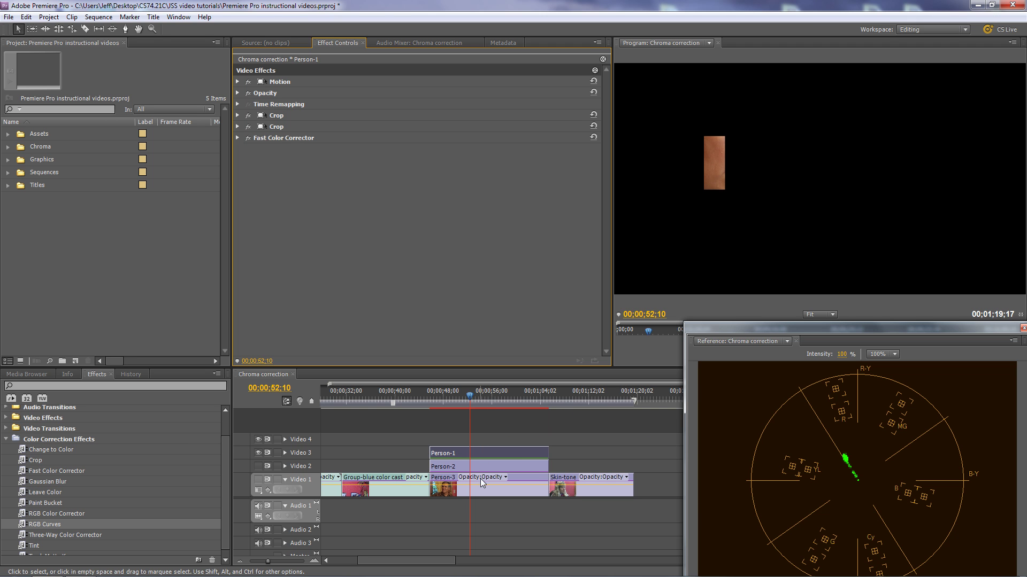
Step: Select the Skin-tone clip, make Video 1 visible again, and place the playhead at 00;01;08;27
drag(469, 395, 572, 407)
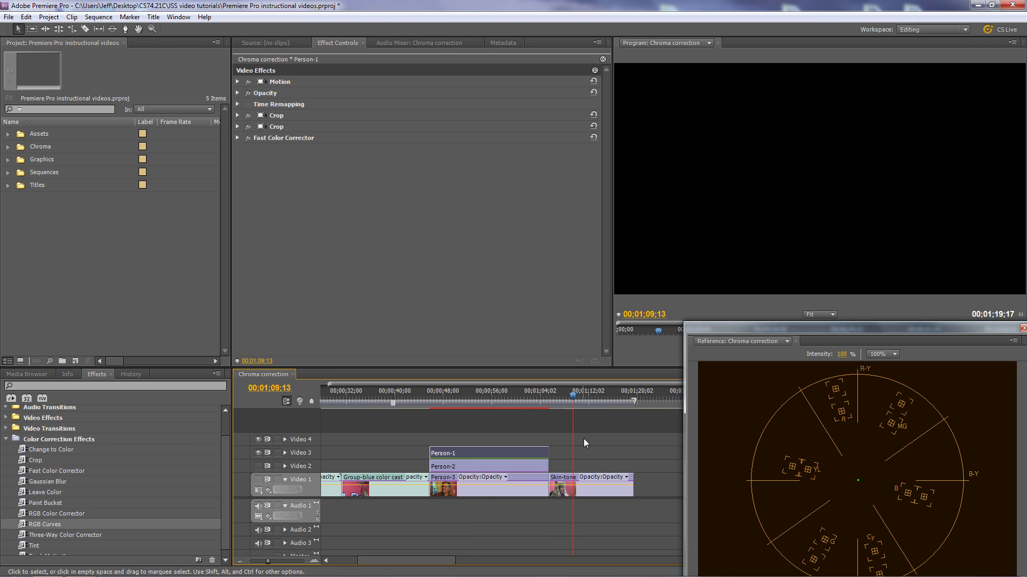
click(576, 480)
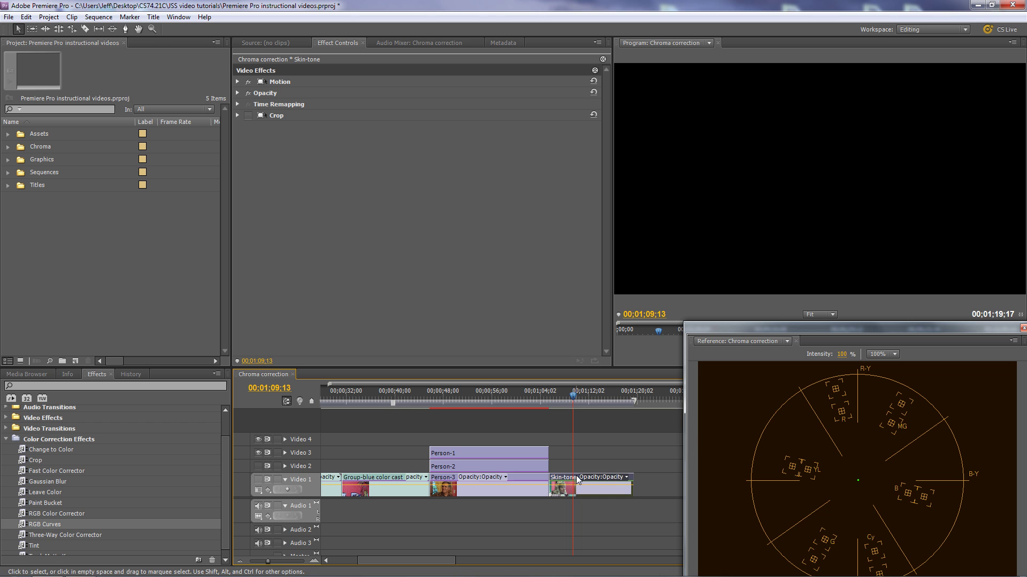
click(258, 480)
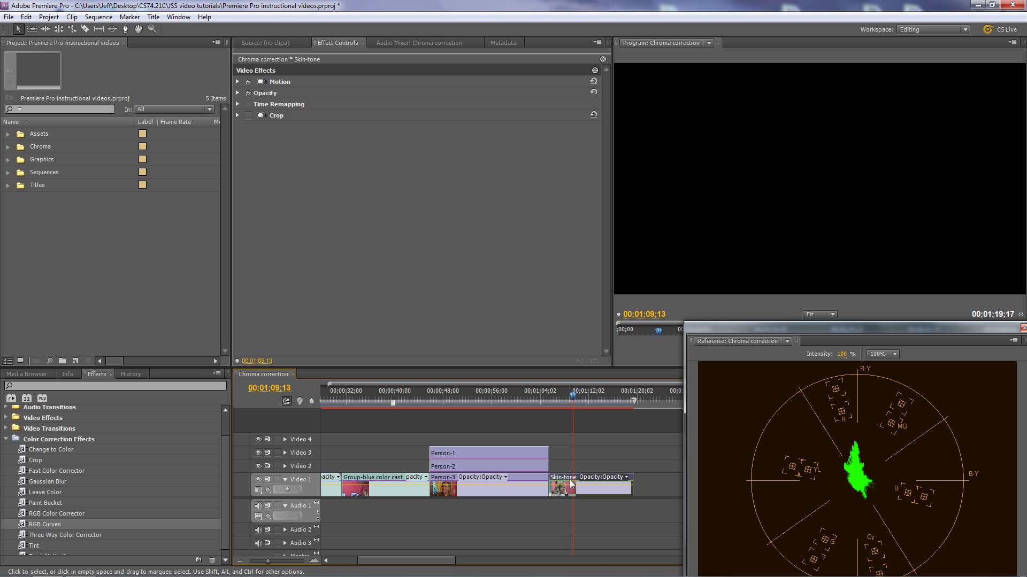
click(571, 394)
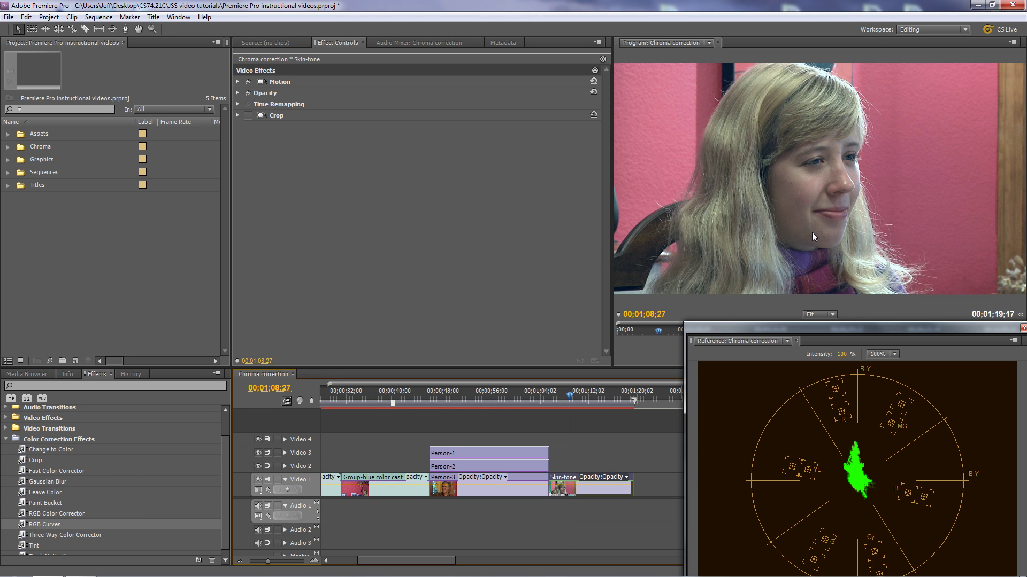
Step: Turn on Crop for the Skin-tone clip and move the crop window over two hair areas, then back onto the facial skin
click(247, 116)
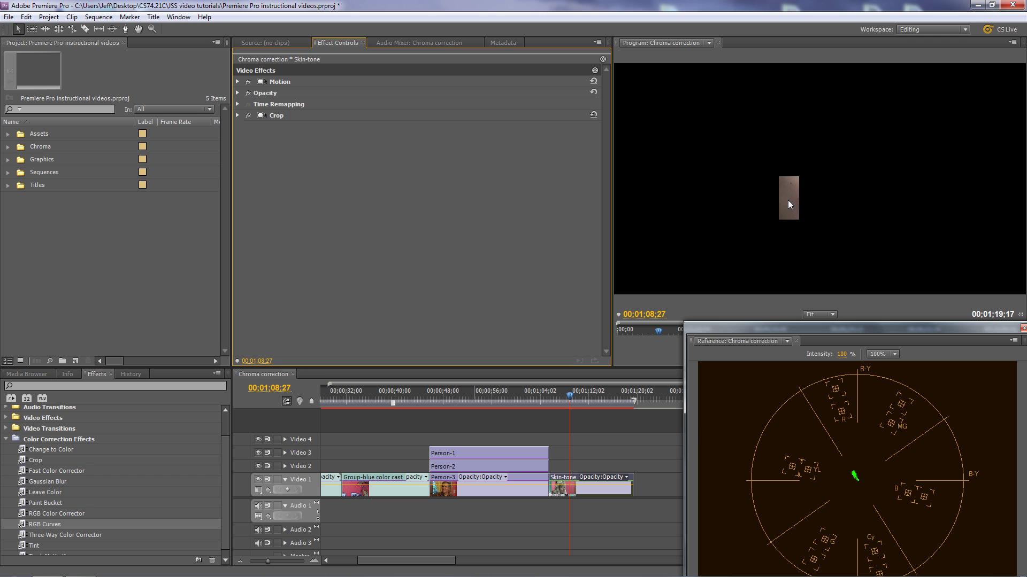
click(276, 116)
mouse_move(784, 197)
mouse_down()
mouse_move(861, 230)
mouse_move(862, 244)
mouse_up()
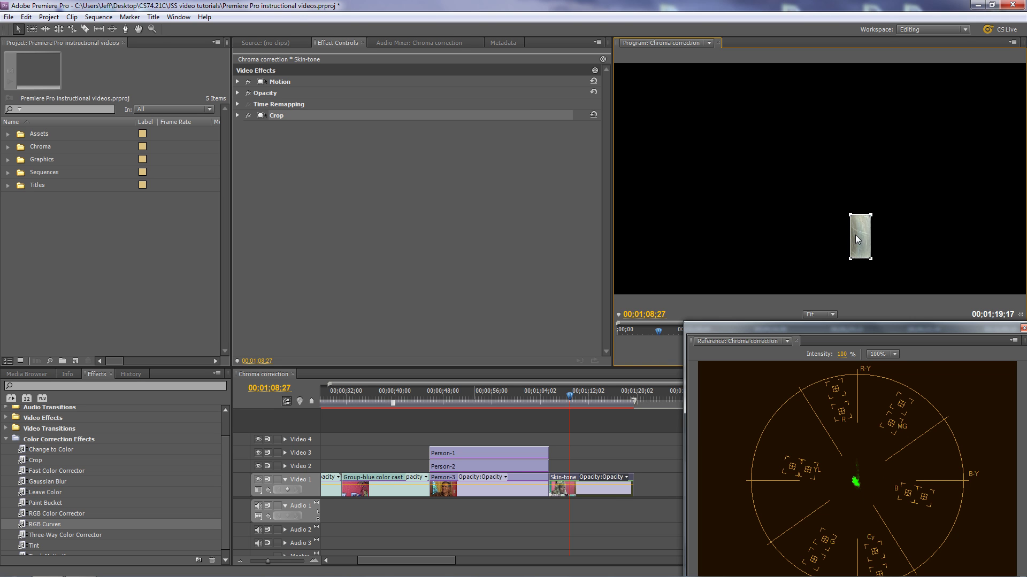
drag(857, 236, 750, 224)
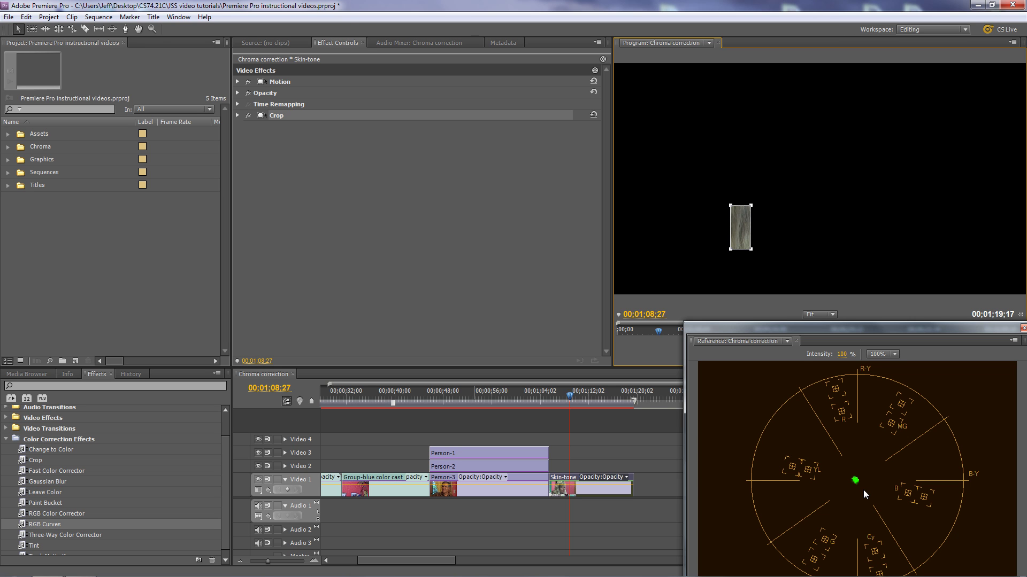
drag(741, 228, 797, 218)
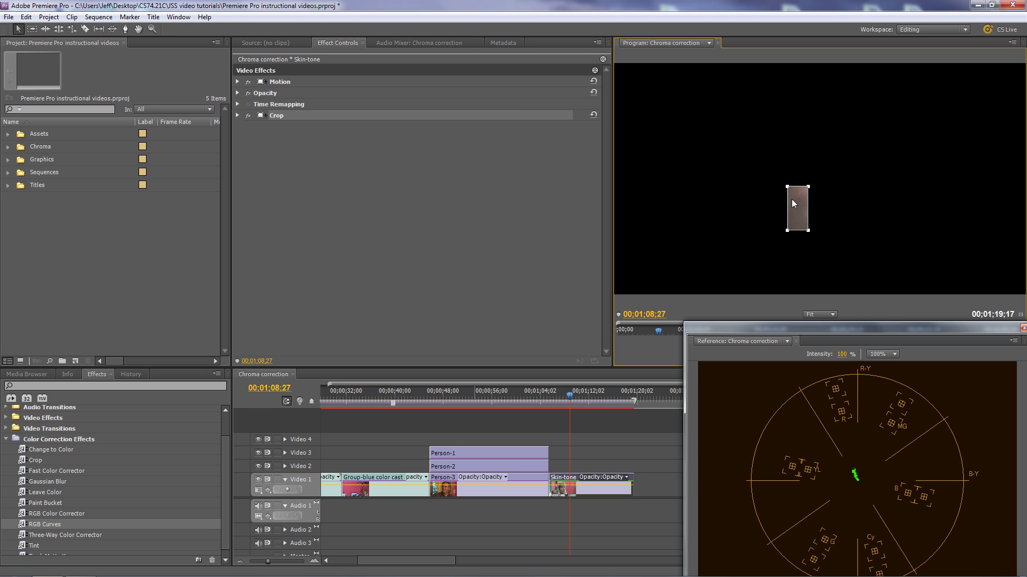
Step: Apply Fast Color Corrector to the Skin-tone clip and turn off its Crop to show the full frame
click(588, 492)
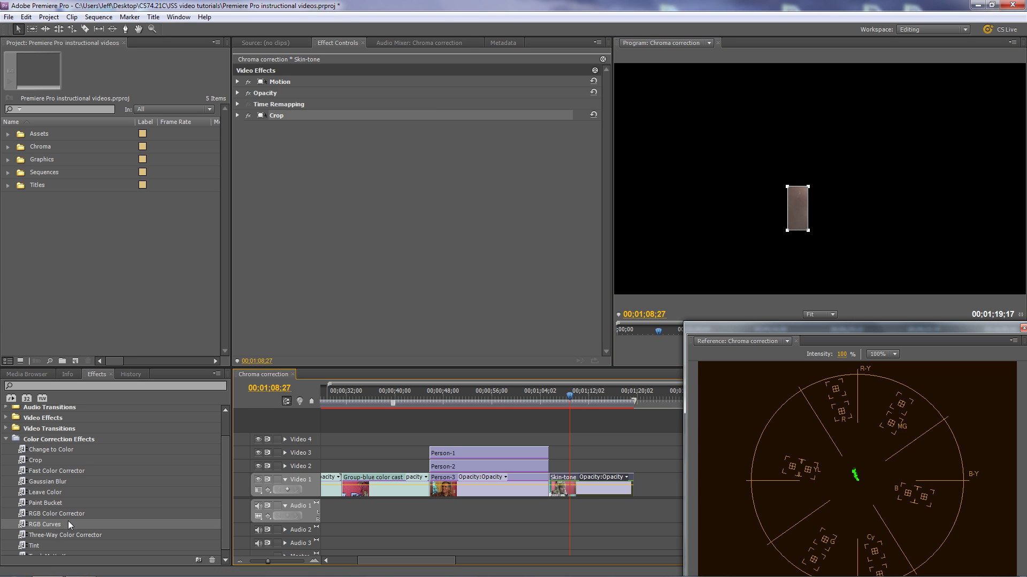
drag(23, 472, 584, 490)
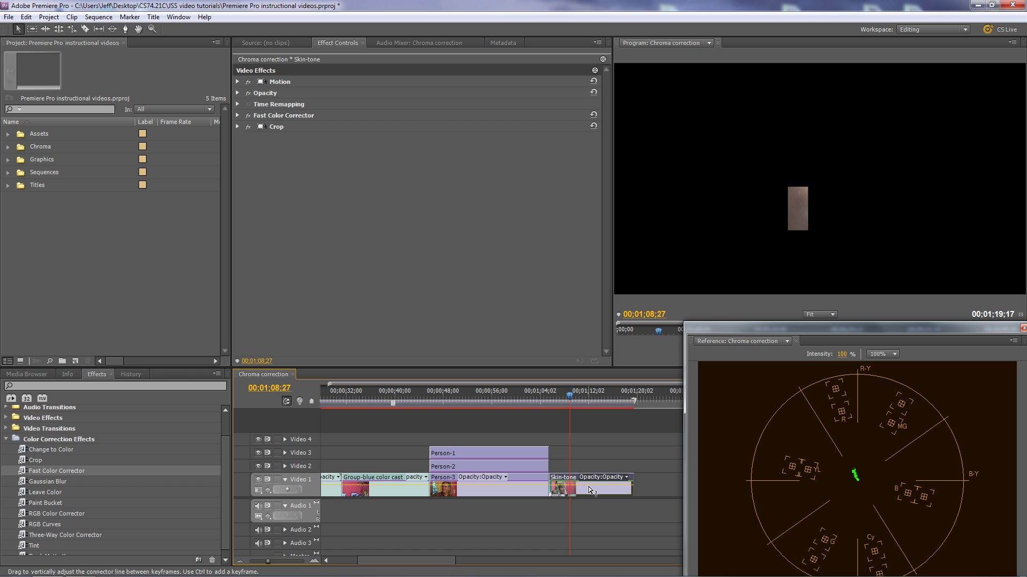
click(238, 116)
mouse_move(606, 165)
mouse_down()
mouse_move(606, 266)
mouse_move(604, 169)
mouse_up()
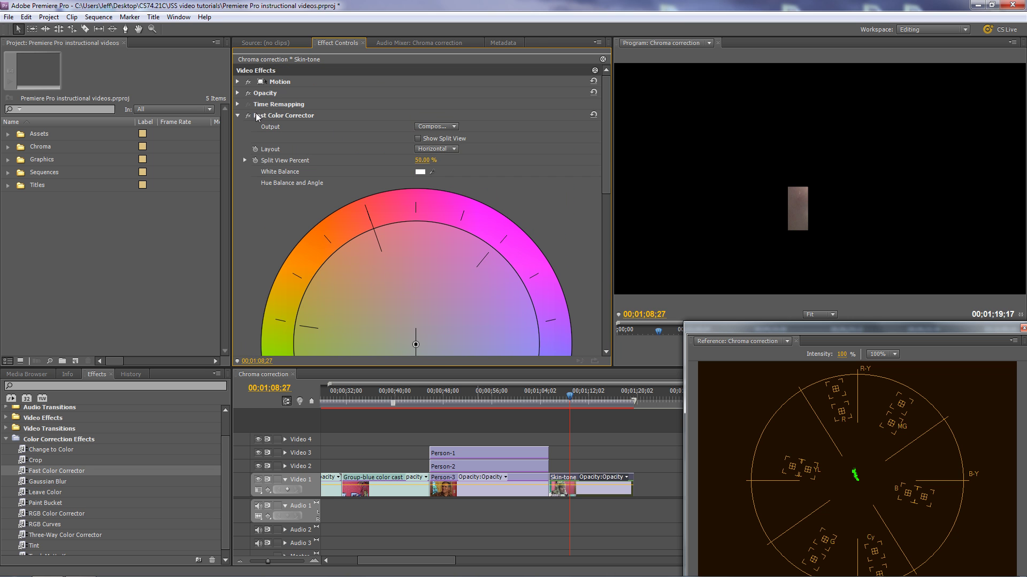
click(238, 115)
click(249, 128)
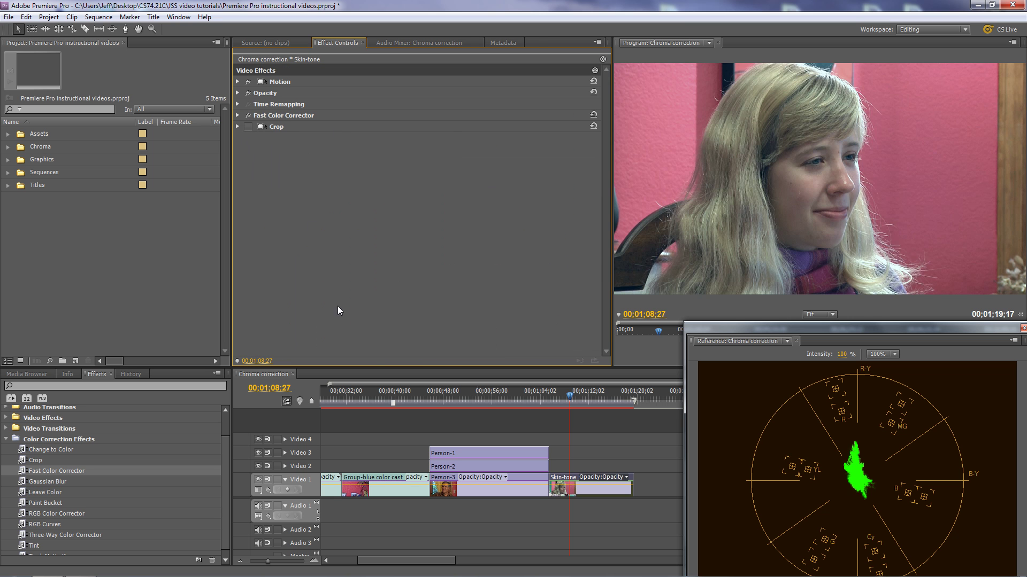
Step: Using the YC Waveform, set the Fast Color Corrector's Input Black Level to 13.42 and Input White Level to 248.29
click(238, 115)
drag(602, 140, 623, 293)
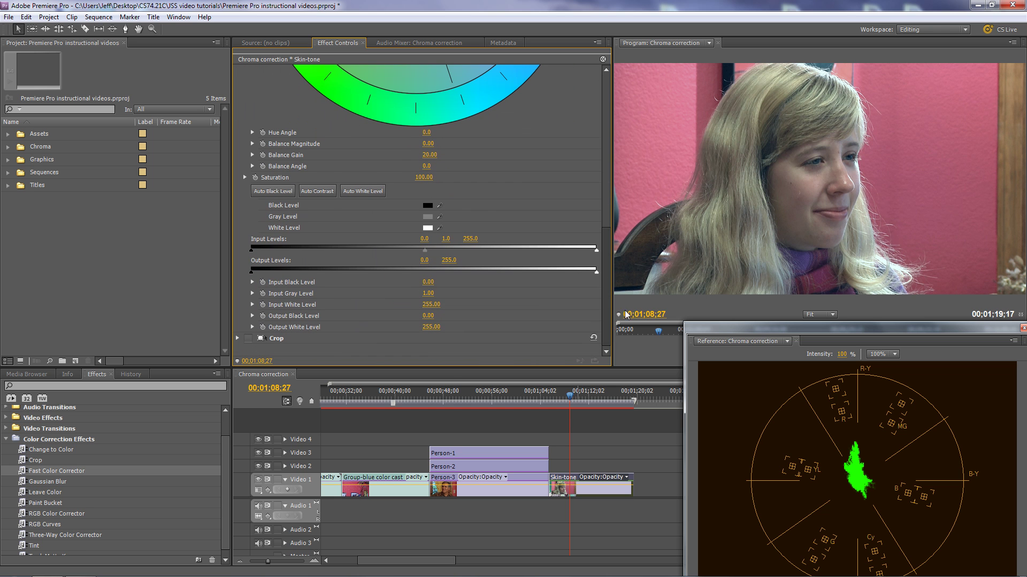
click(1012, 343)
click(933, 225)
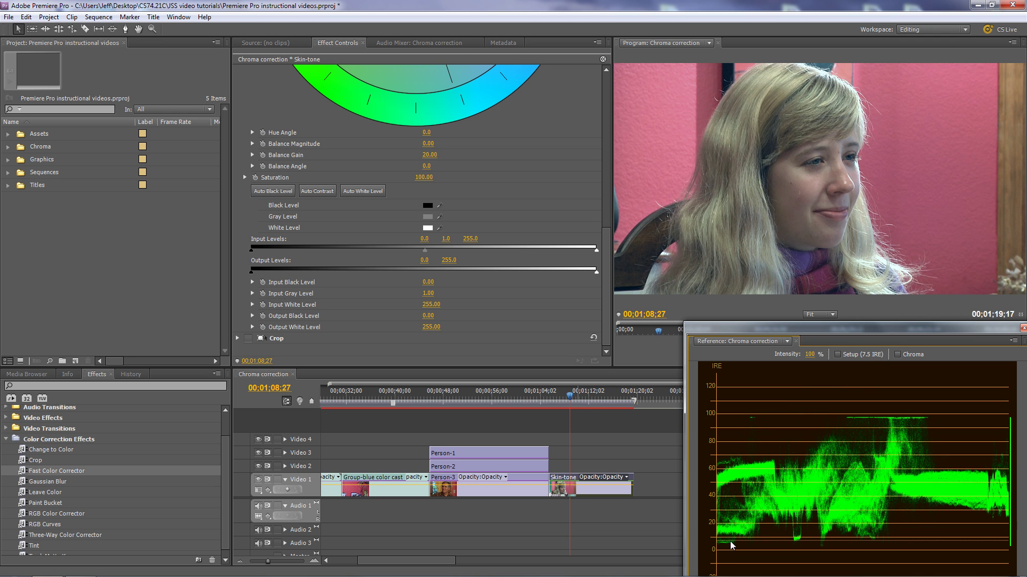
drag(251, 251, 269, 251)
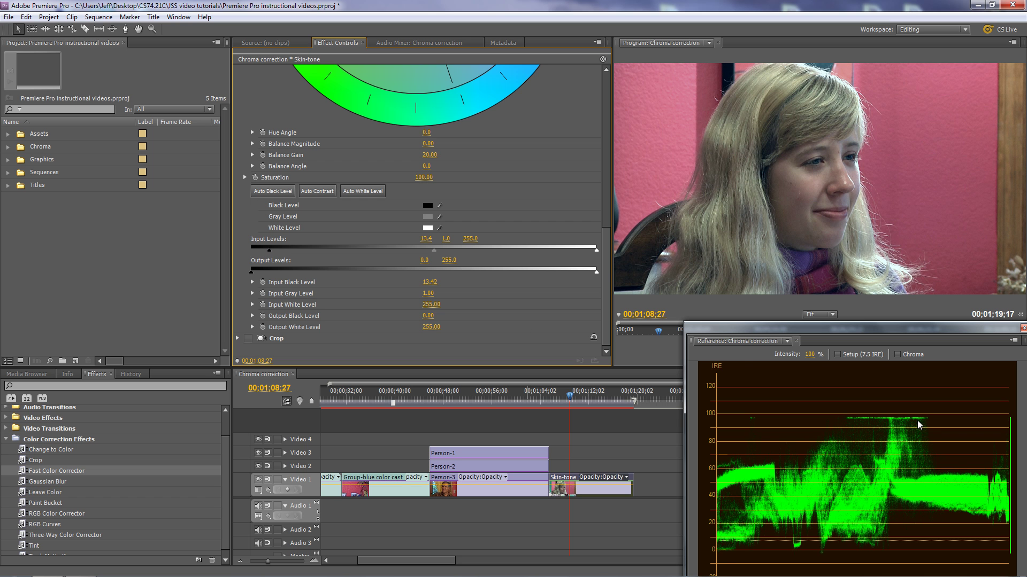
drag(597, 250, 588, 252)
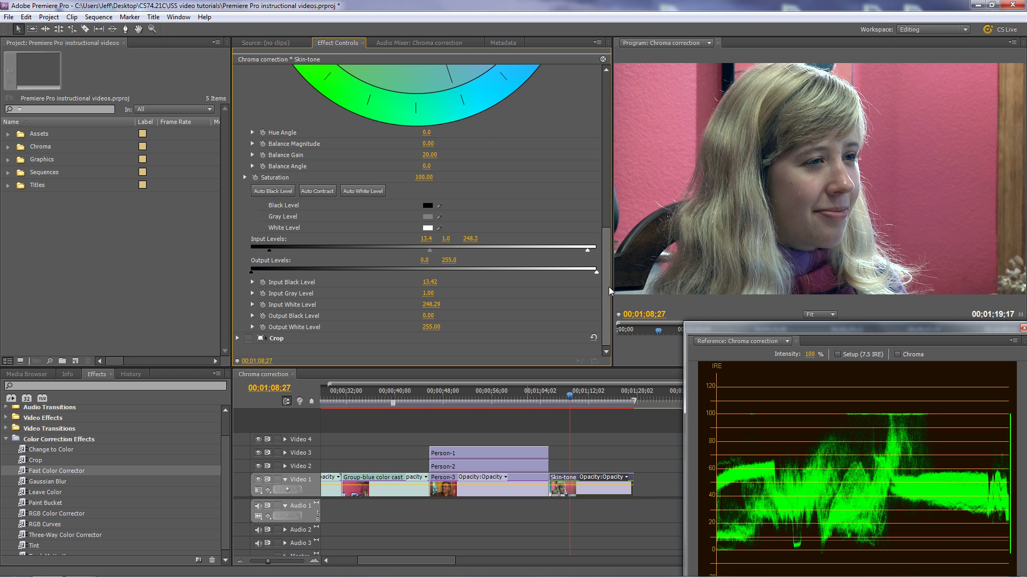
Step: Switch the Reference Monitor back to Vectorscope and turn on the Skin-tone clip's Crop to isolate the skin patch
drag(607, 292, 614, 194)
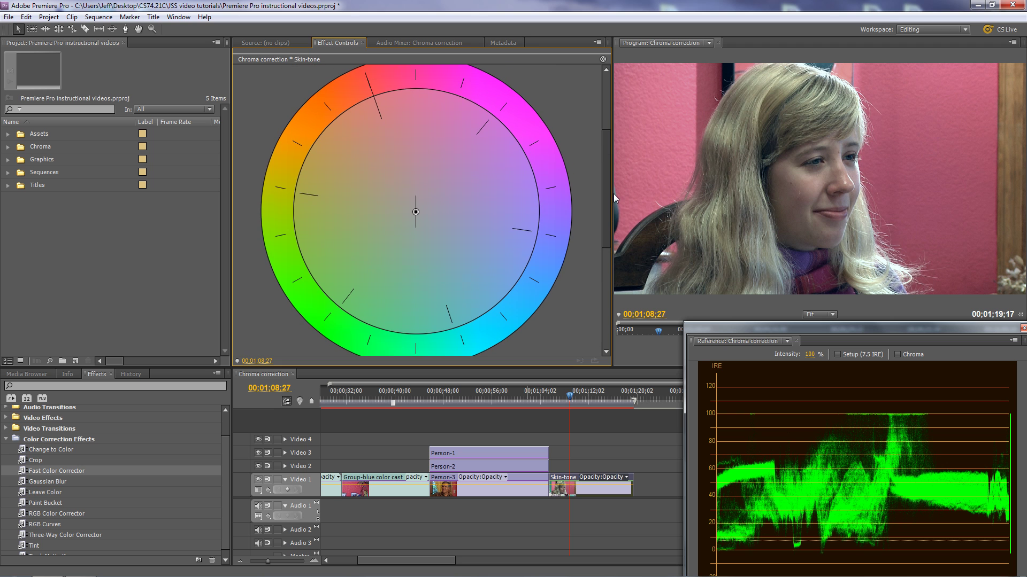
click(1013, 341)
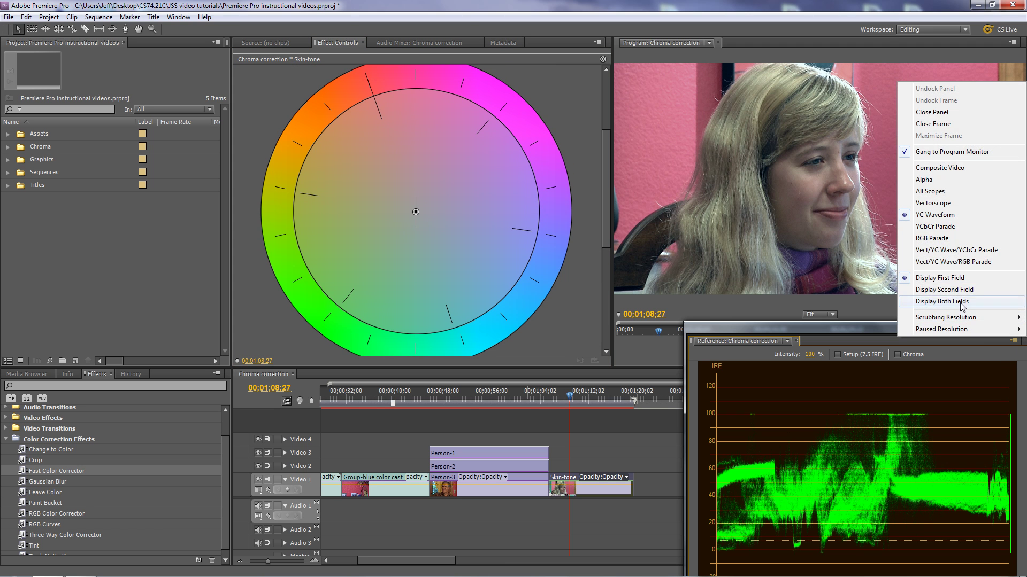
click(933, 202)
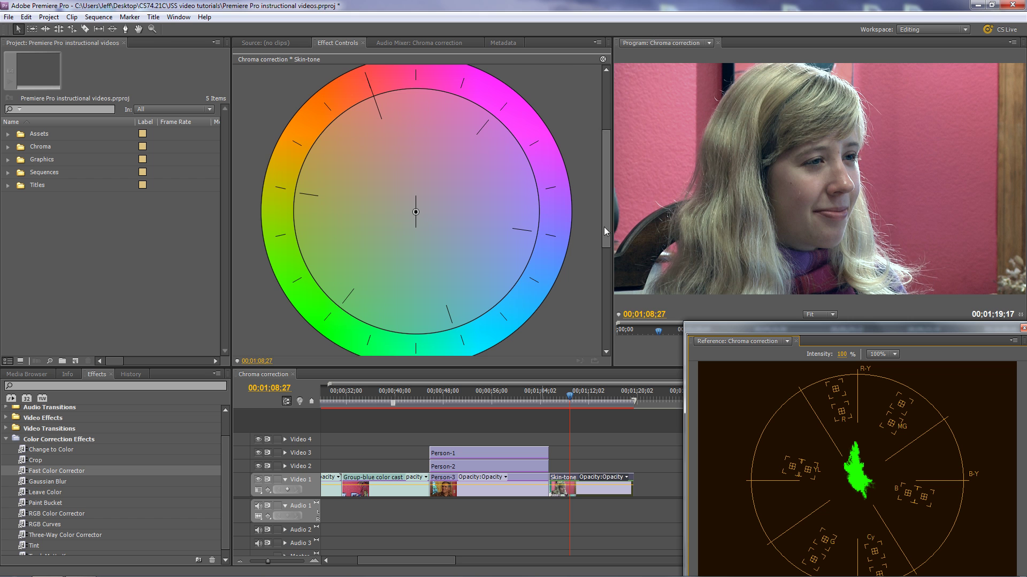
drag(604, 226, 605, 324)
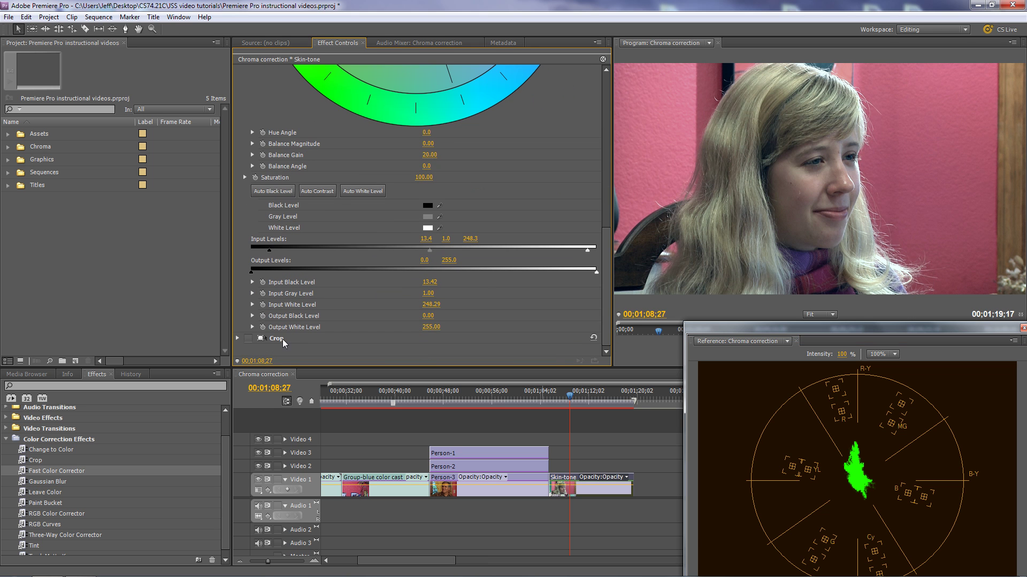
click(249, 339)
scroll(608, 316, up, 1)
drag(608, 315, 608, 223)
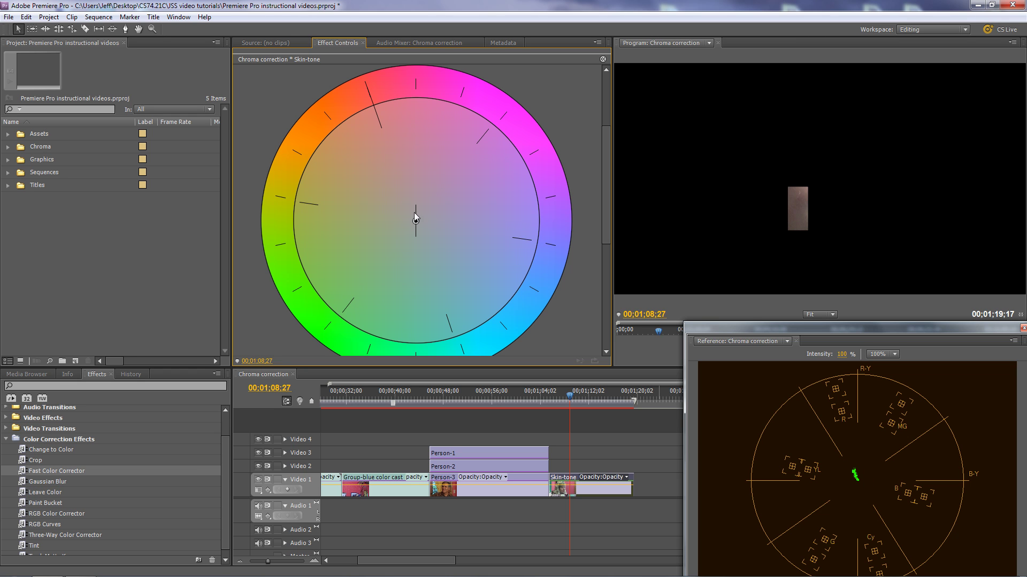
Step: Shift the color balance toward orange, magnitude about 75 and angle about -139°, aligning the patch with the skin-tone line, and turn off Crop
drag(415, 221, 347, 162)
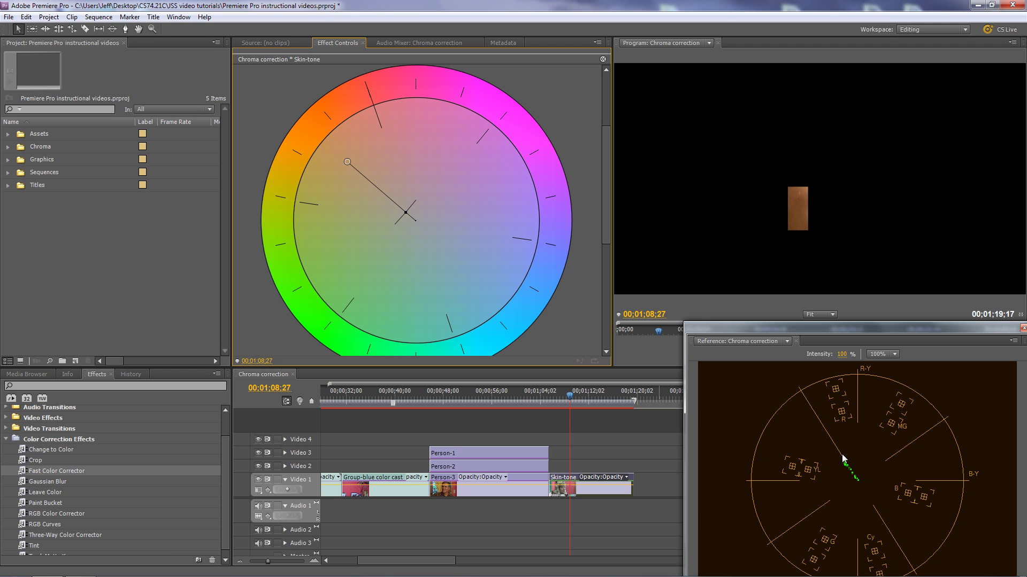
drag(607, 134, 628, 313)
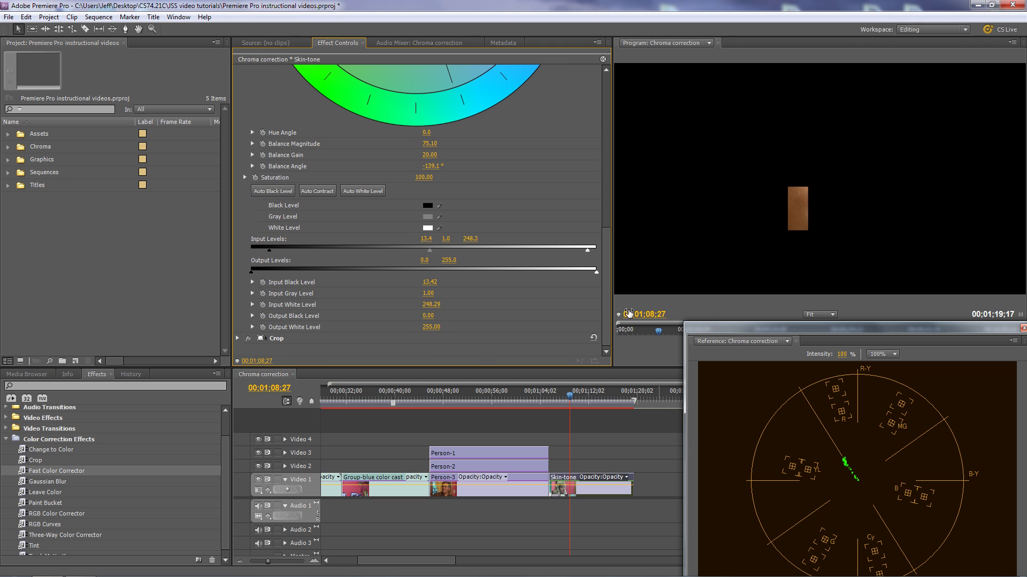
click(248, 339)
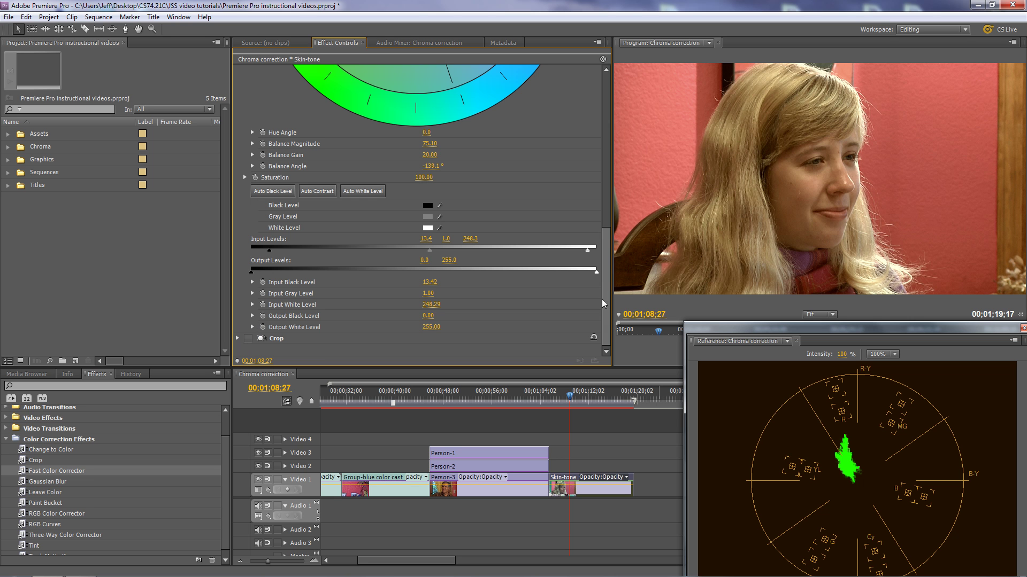
Step: Ease the color balance handle slightly back toward the wheel's center to soften the warm shift on the Skin-tone clip
drag(608, 298, 354, 178)
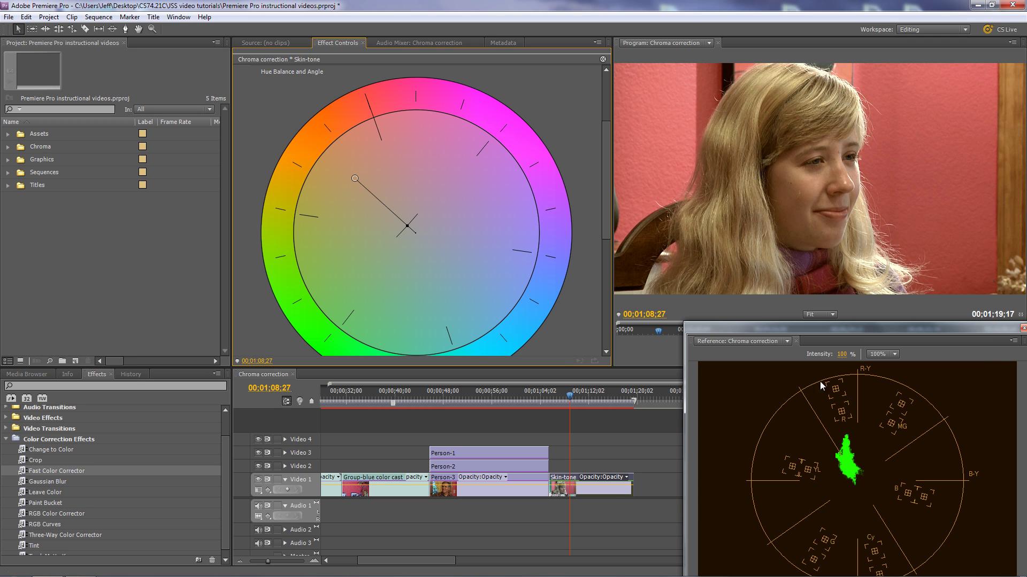
scroll(609, 243, up, 5)
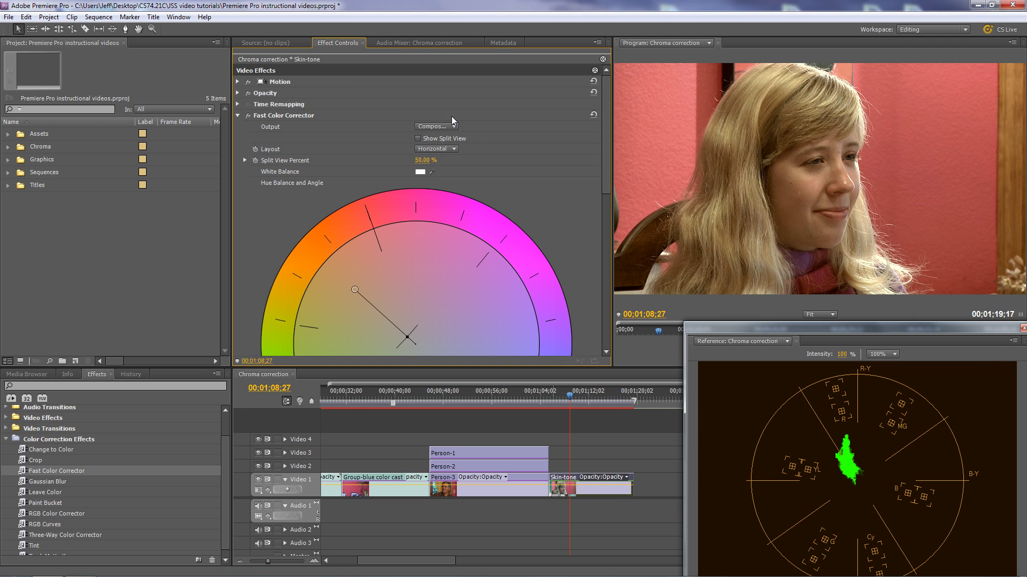
Step: Disable the Fast Color Corrector on the Skin-tone clip and apply the RGB Curves effect to that clip
click(248, 115)
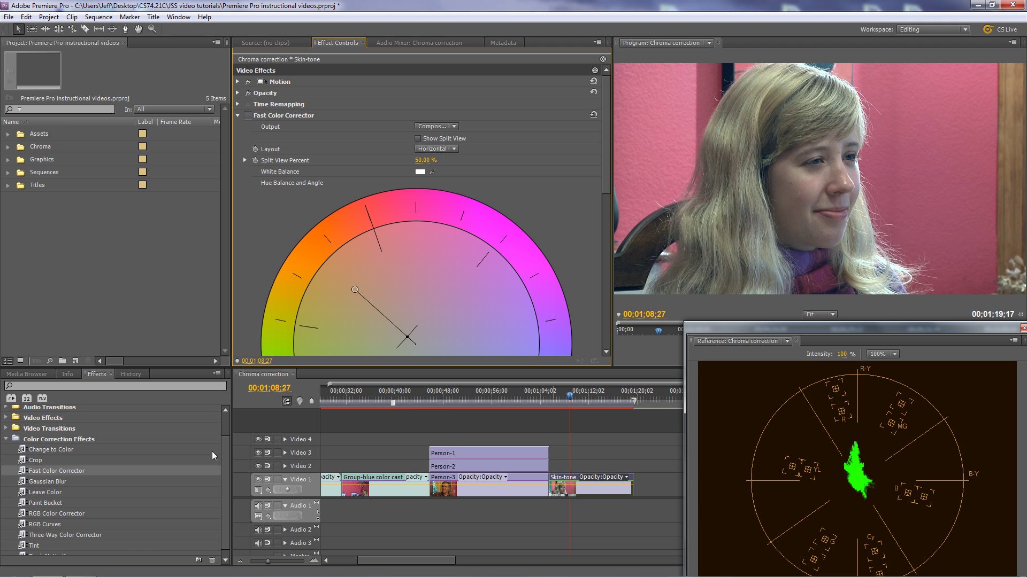
drag(22, 527, 579, 474)
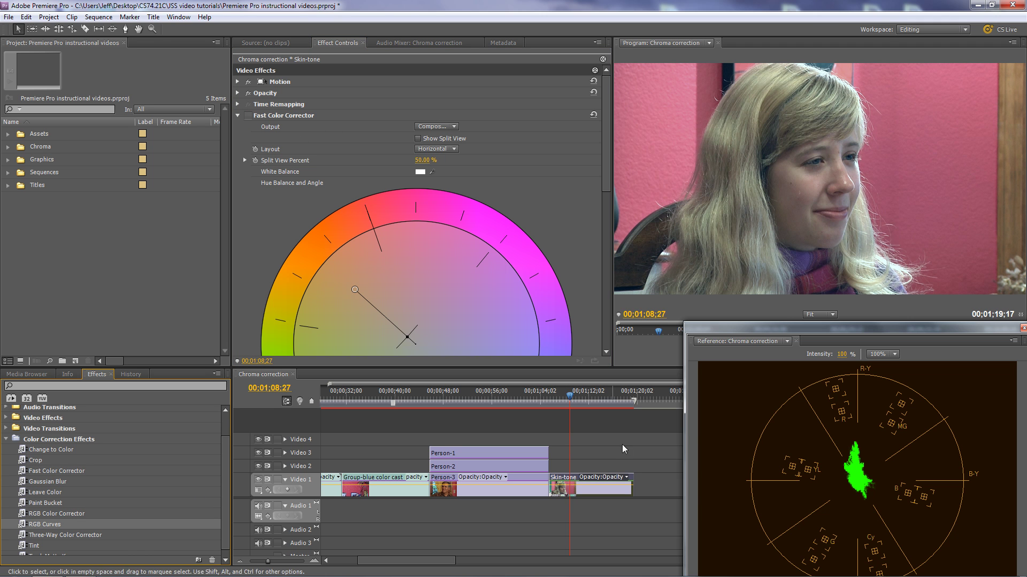
Step: Examine the Skin-tone clip's color channels in the YCbCr Parade and the RGB Parade
click(1015, 341)
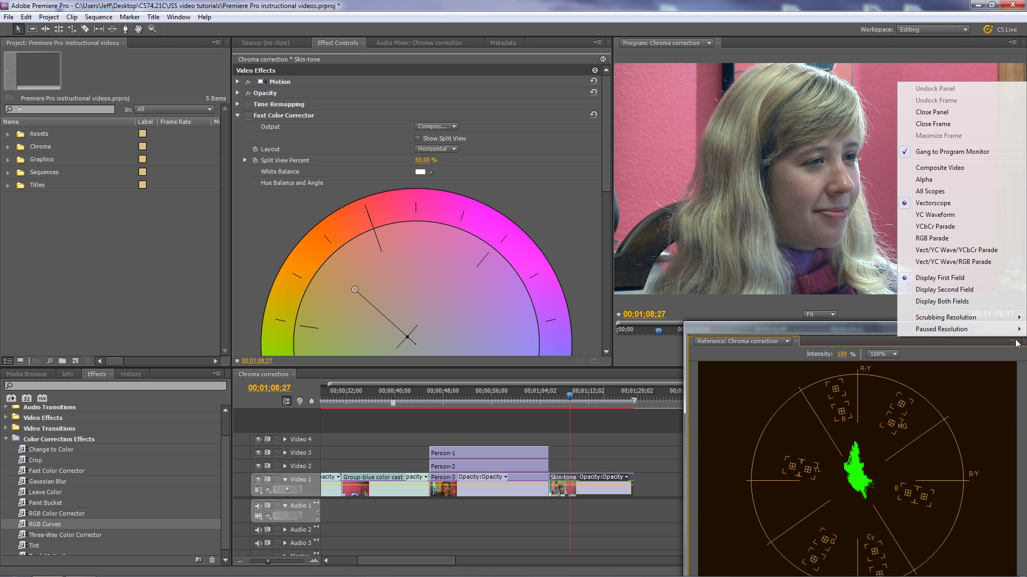
click(942, 227)
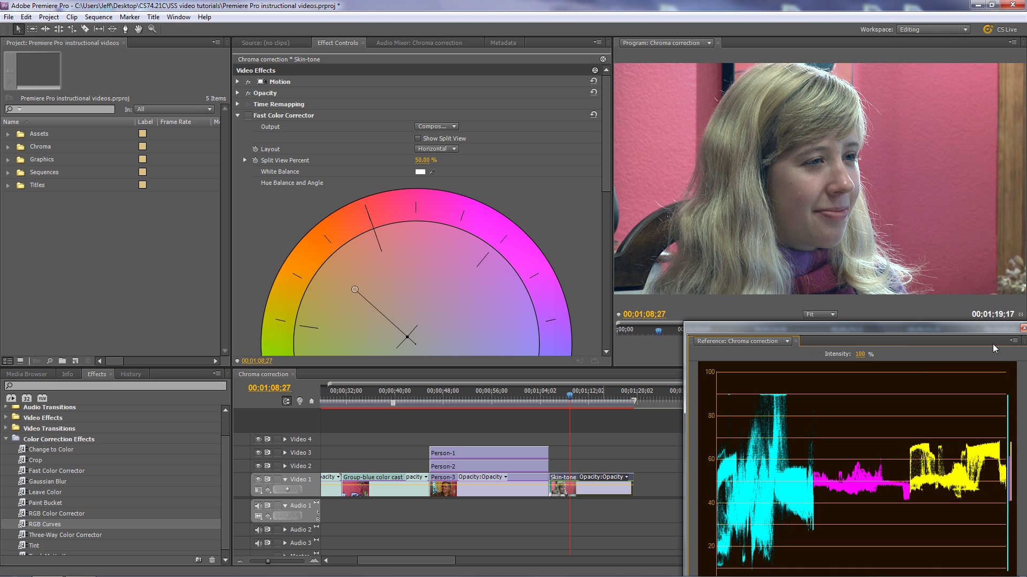
click(1015, 341)
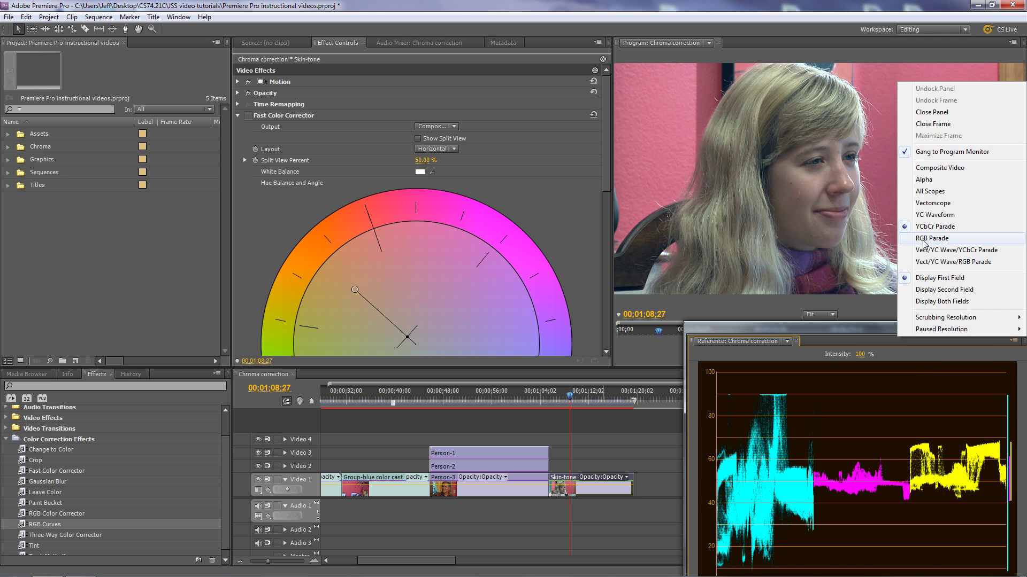
click(925, 246)
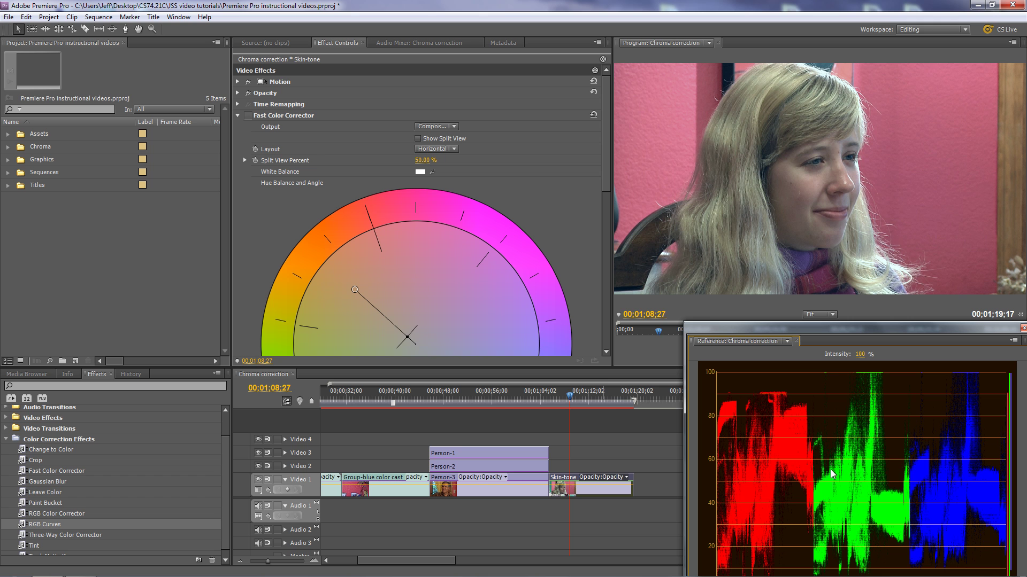
Step: Turn on Crop to isolate the skin patch and compare it in the RGB Parade and the Vectorscope
drag(606, 179, 609, 334)
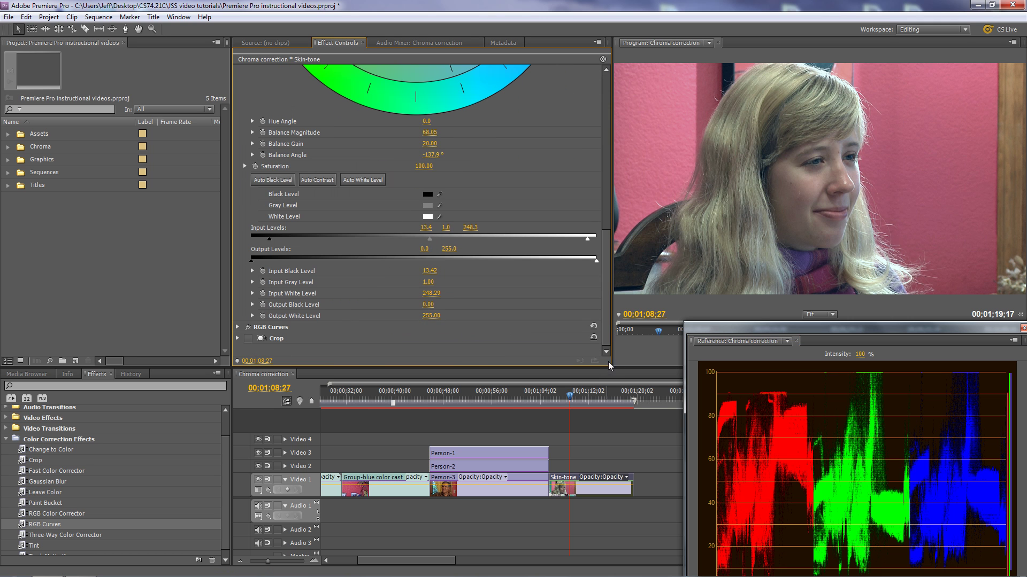
click(248, 338)
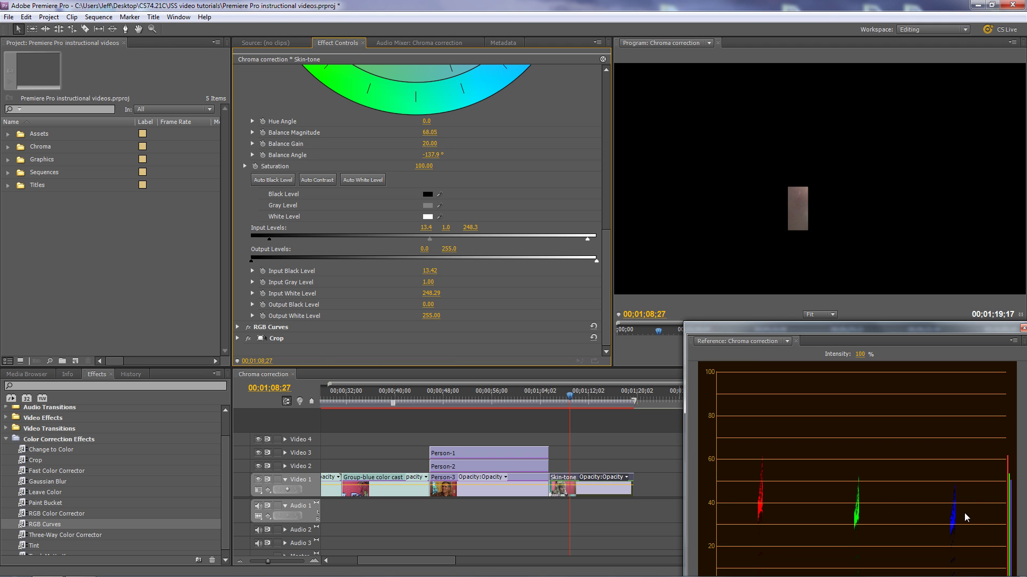
click(1013, 342)
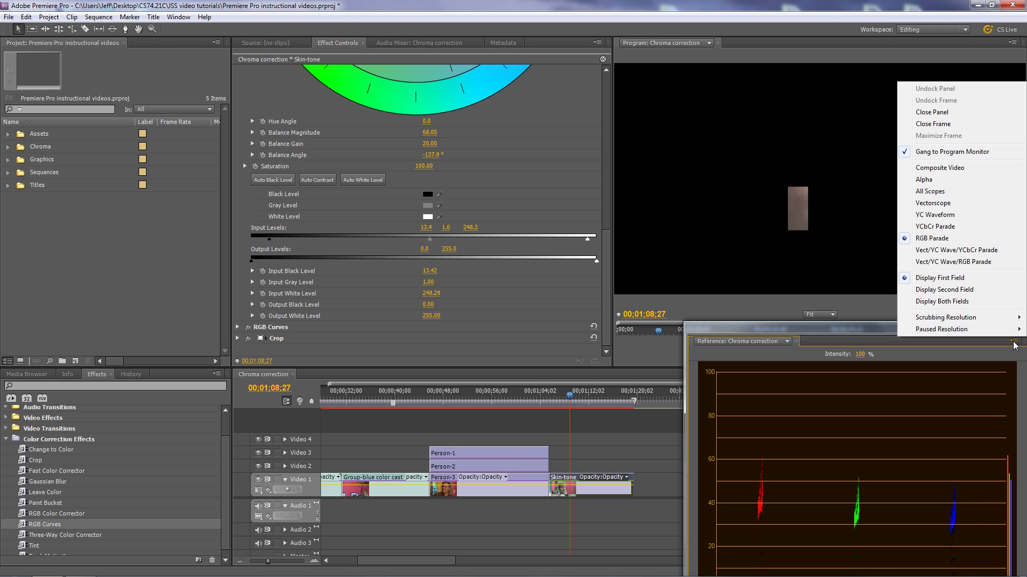
click(930, 203)
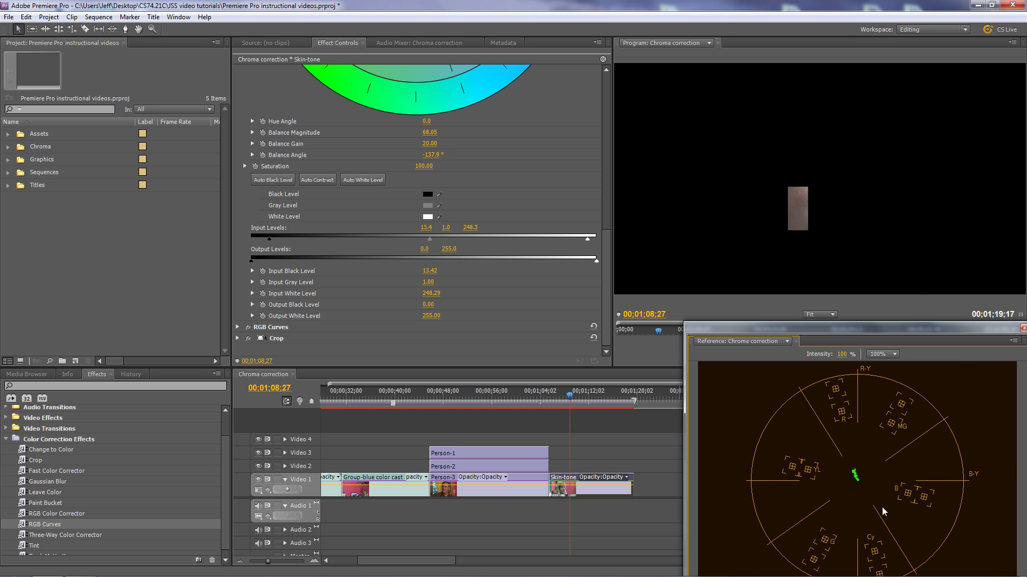
Step: Collapse the Fast Color Corrector settings and expand RGB Curves to reach its Master, Red, Green and Blue curves
drag(606, 287, 292, 134)
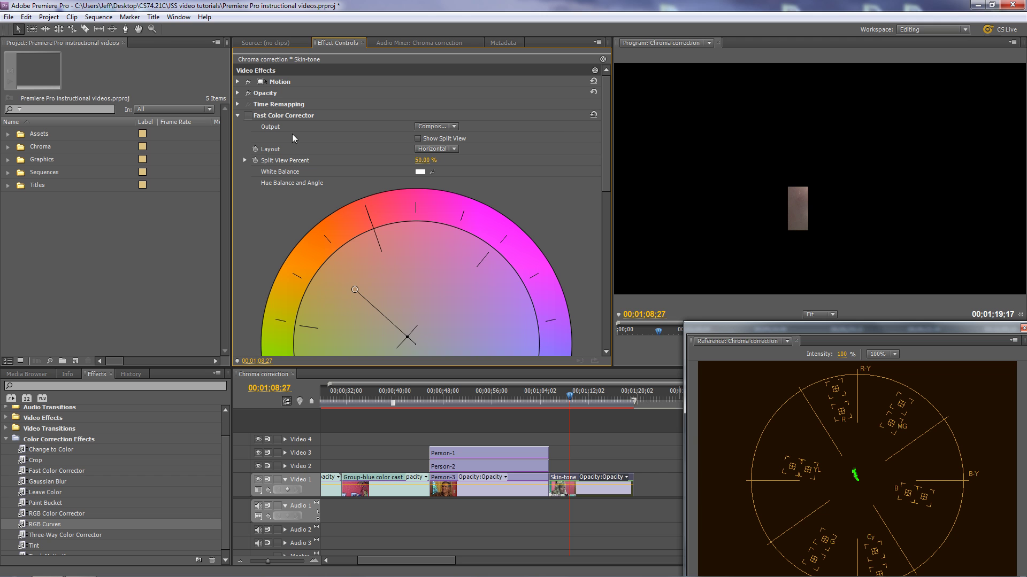
click(237, 115)
click(237, 126)
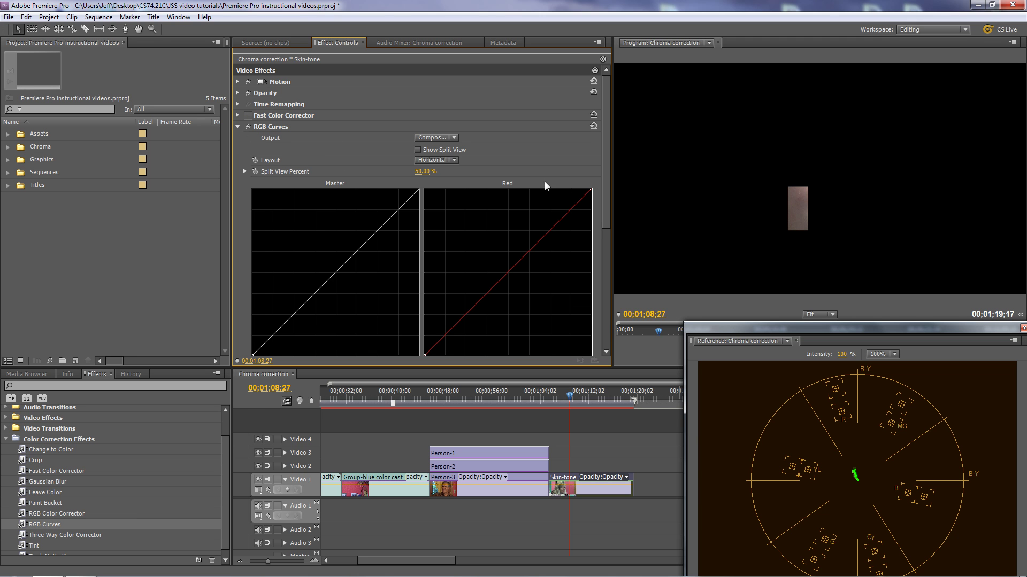
drag(606, 238, 621, 373)
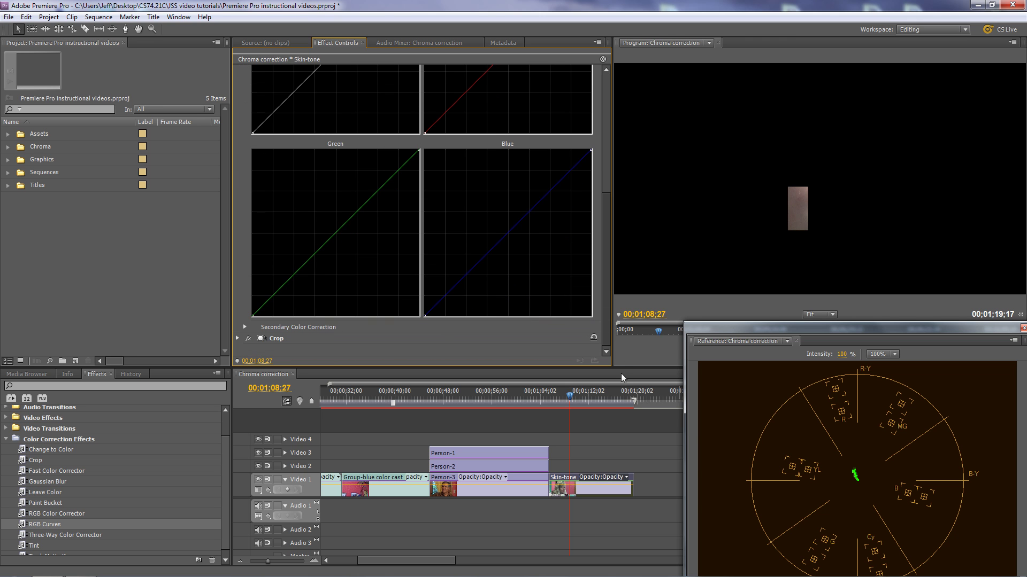
Step: Turn off Crop on the Skin-tone clip and set the Reference Monitor to YC Waveform
click(248, 338)
drag(608, 293, 605, 230)
click(1013, 342)
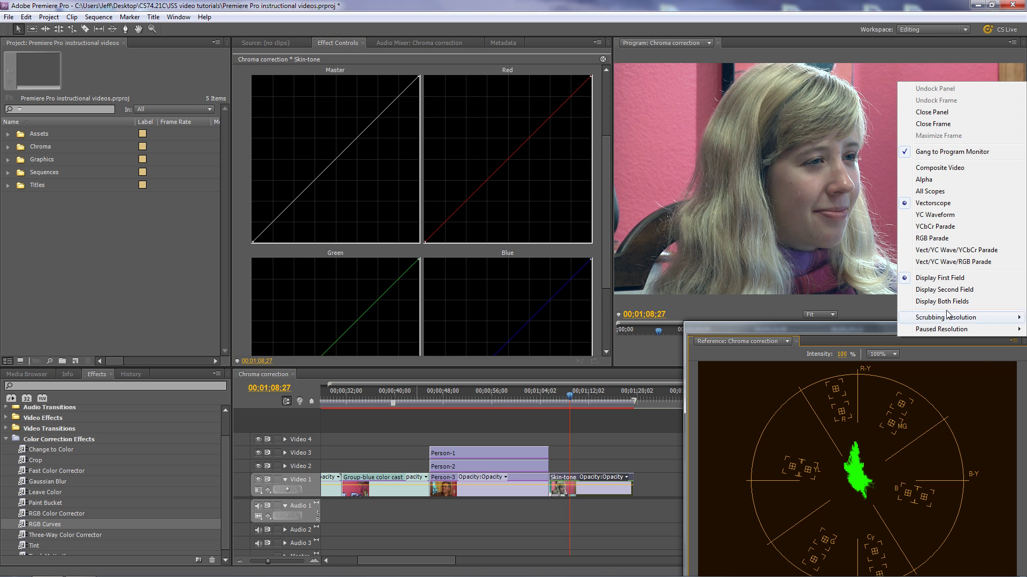
click(928, 215)
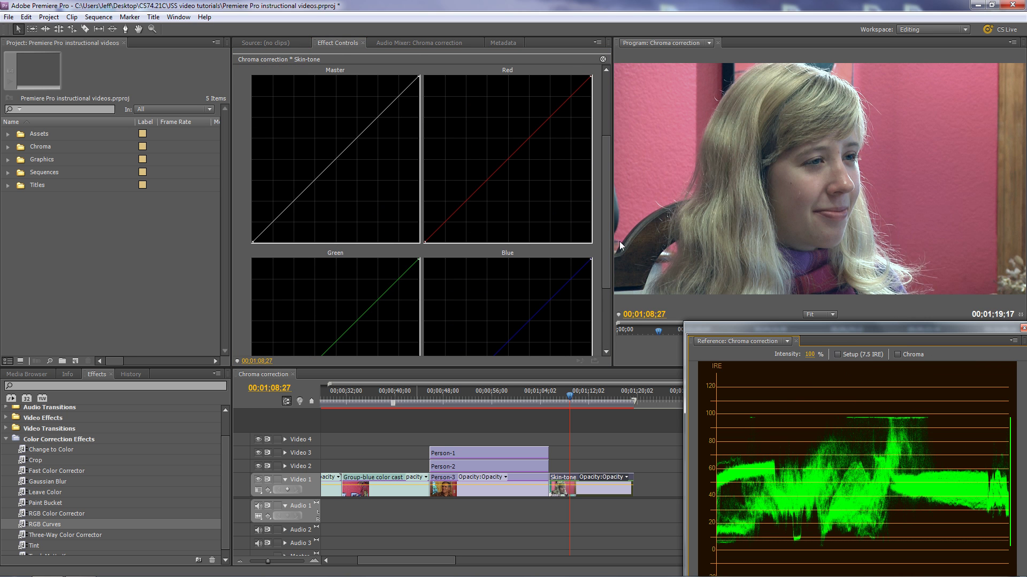
Step: Move the Master curve's black and white endpoints slightly inward to spread the luma from about 0 to 100 IRE
drag(606, 238, 594, 225)
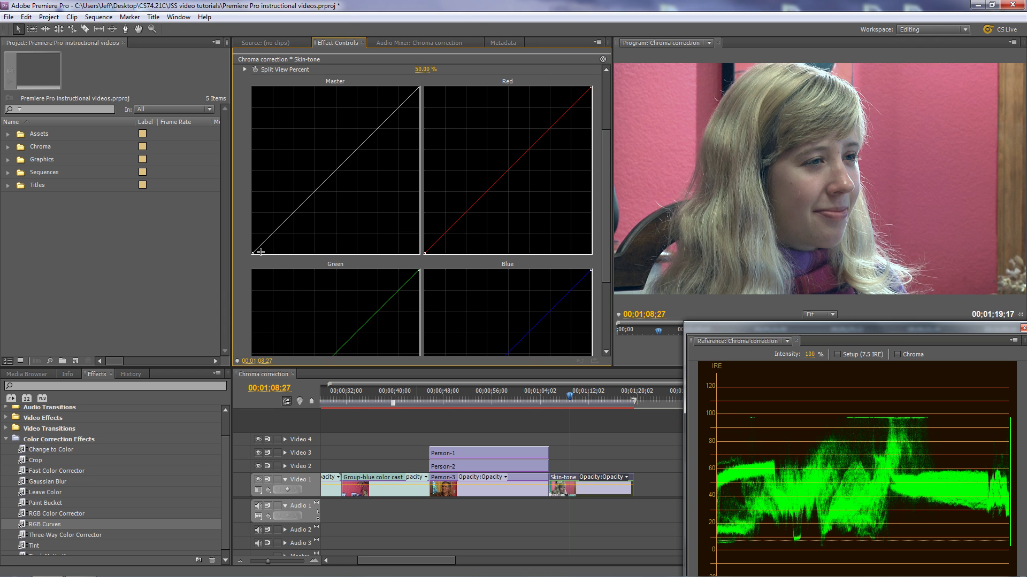
drag(253, 253, 267, 258)
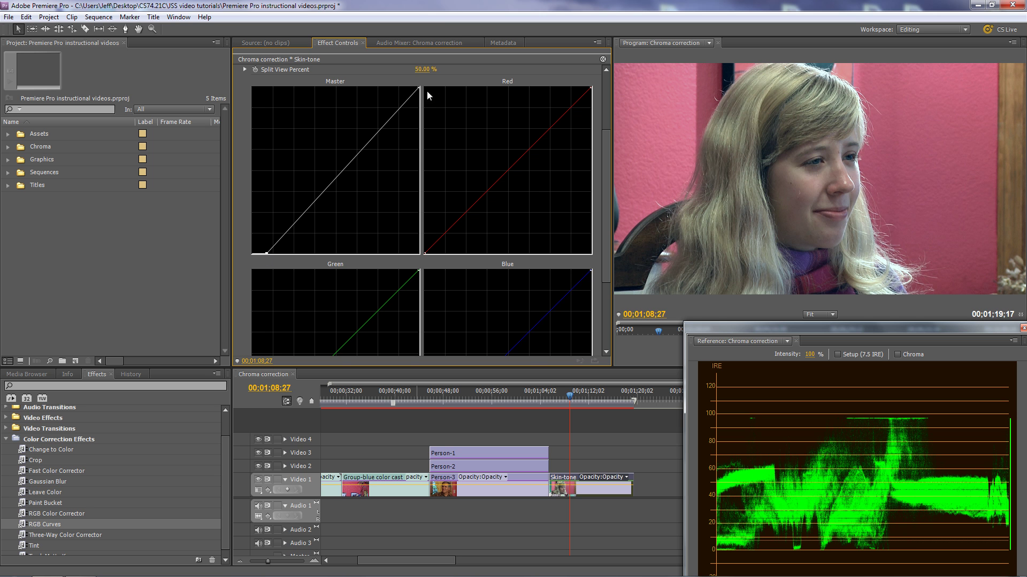
drag(420, 87, 409, 87)
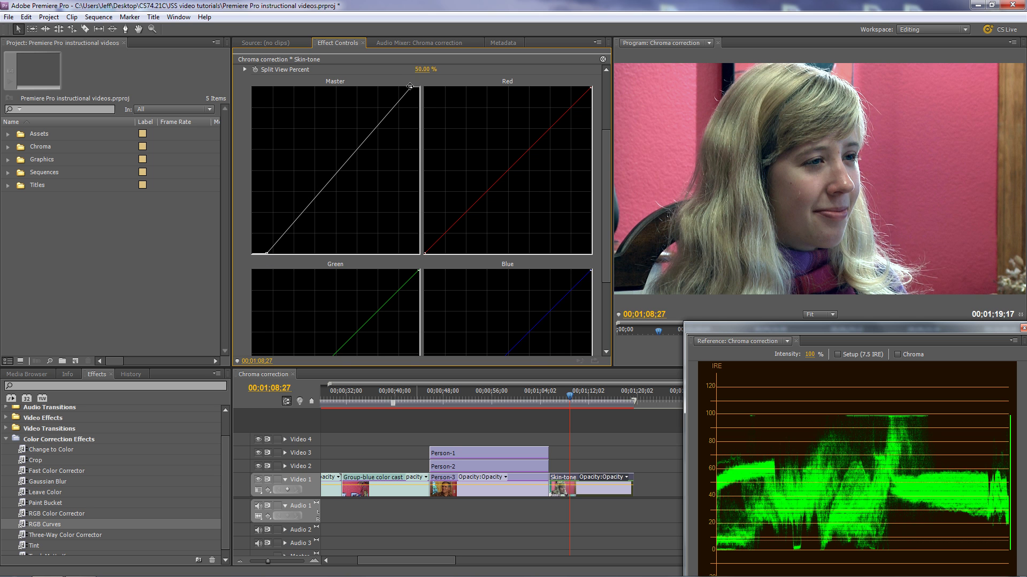
Step: Switch the Reference Monitor to Vectorscope and turn Crop back on to isolate the skin patch
drag(608, 153, 611, 182)
click(1014, 341)
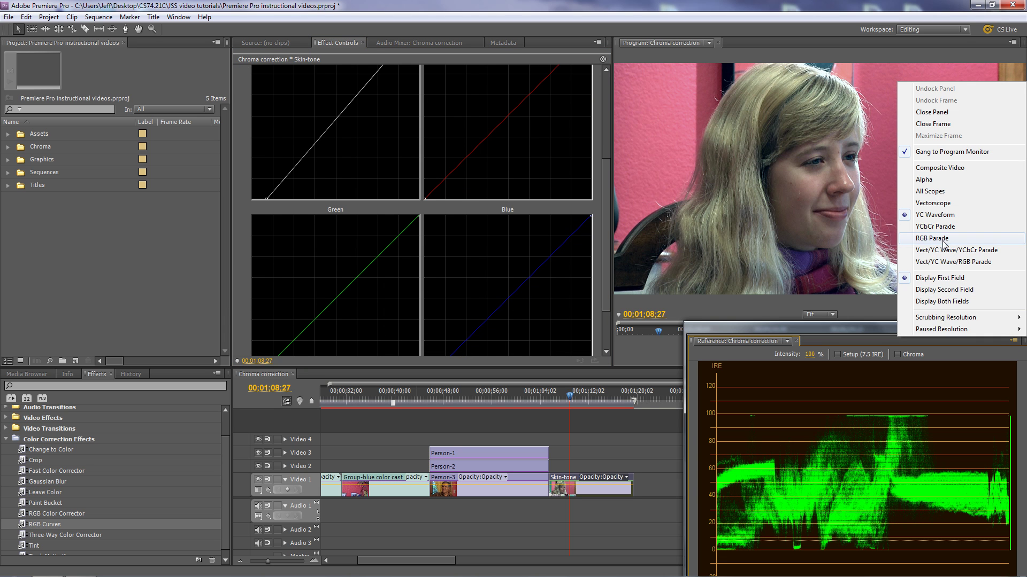
click(943, 203)
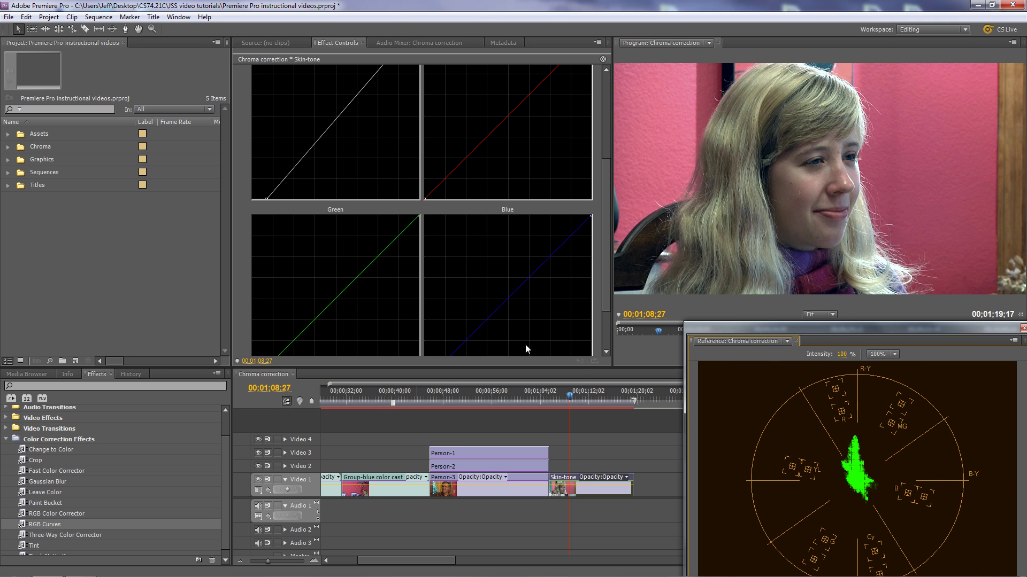
scroll(600, 307, down, 2)
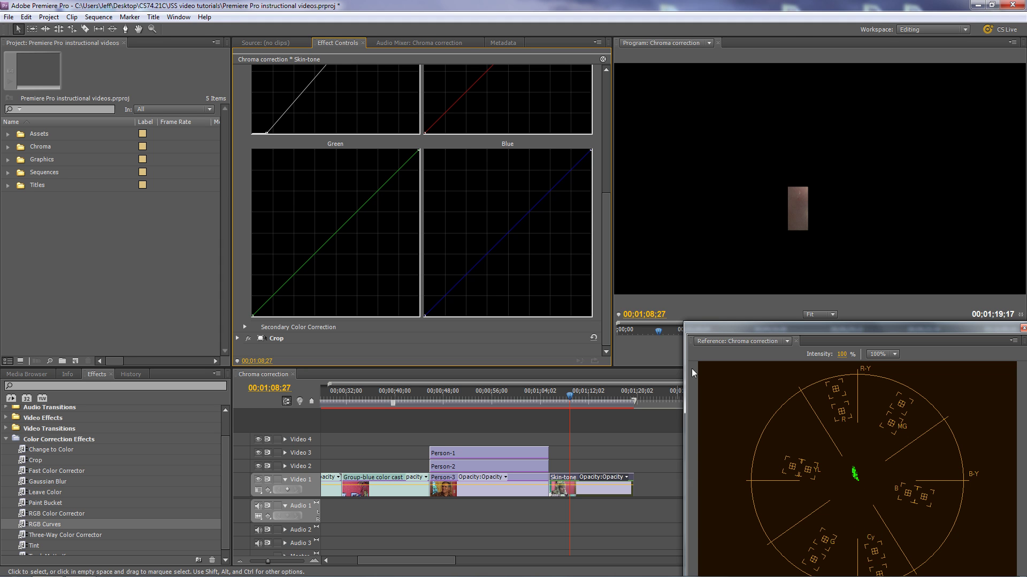
Step: Pull the Blue and Green curve midpoints down to align the patch with the skin-tone line, and add a midpoint to the Red curve
drag(509, 232, 519, 249)
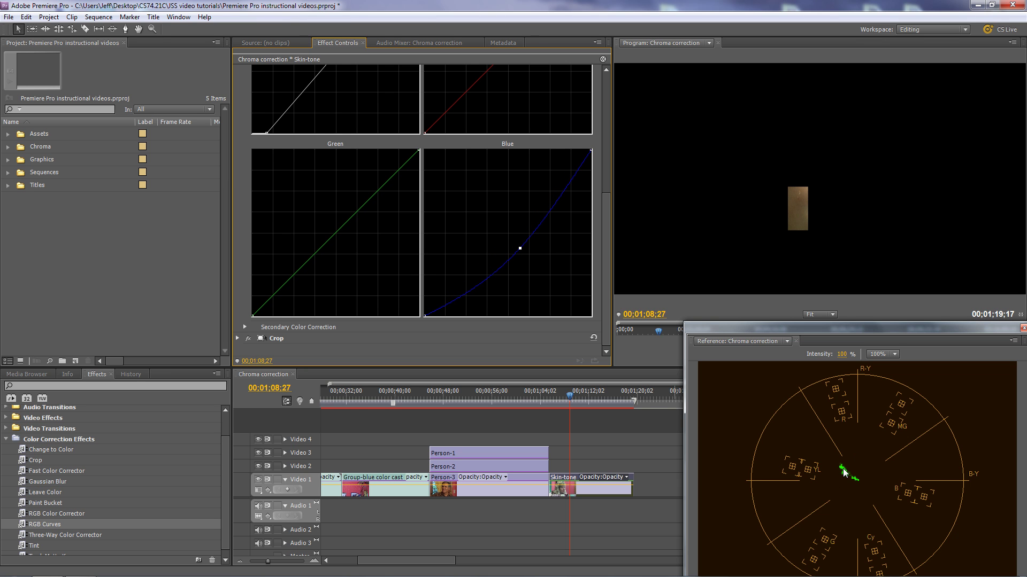
click(337, 236)
drag(337, 236, 340, 237)
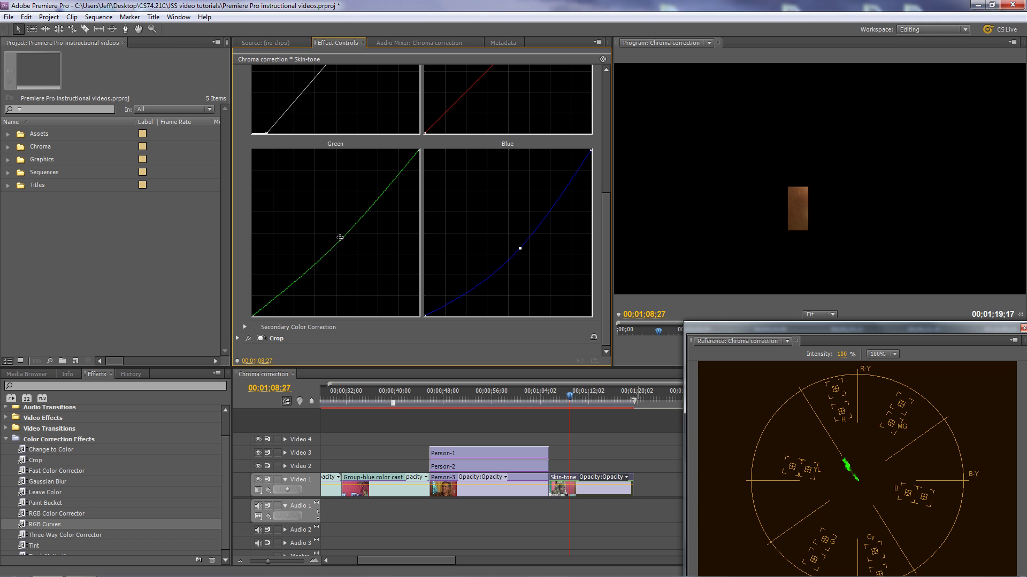
drag(607, 245, 598, 193)
drag(508, 155, 508, 158)
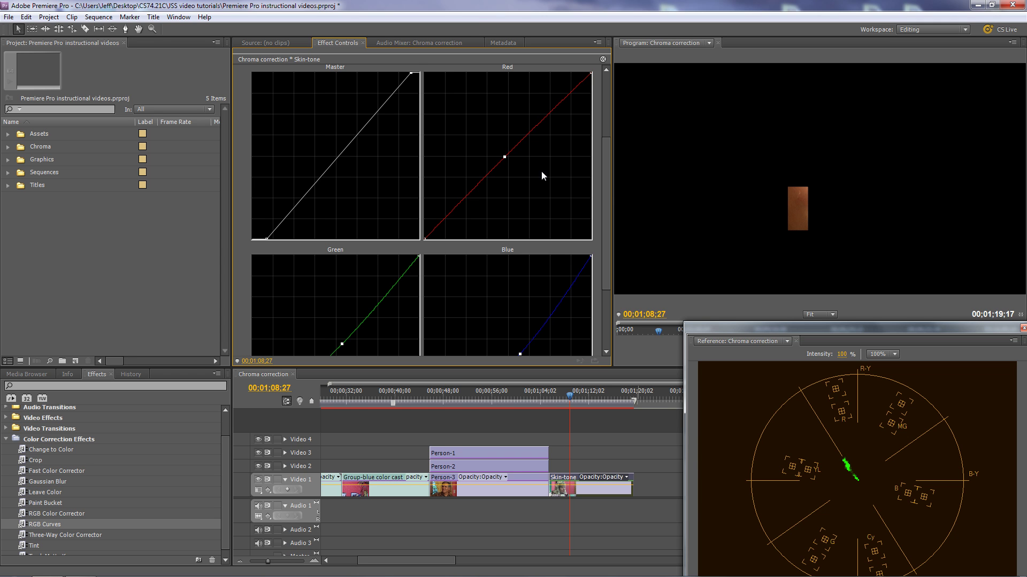
Step: Turn off Crop to restore the full Skin-tone picture and check its luma in the YC Waveform
drag(608, 219, 617, 316)
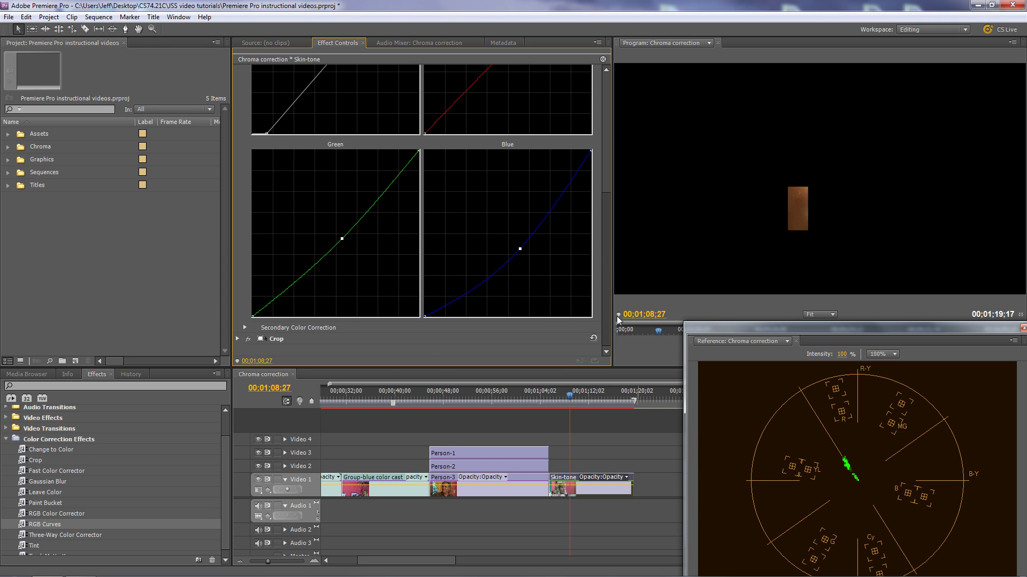
click(247, 339)
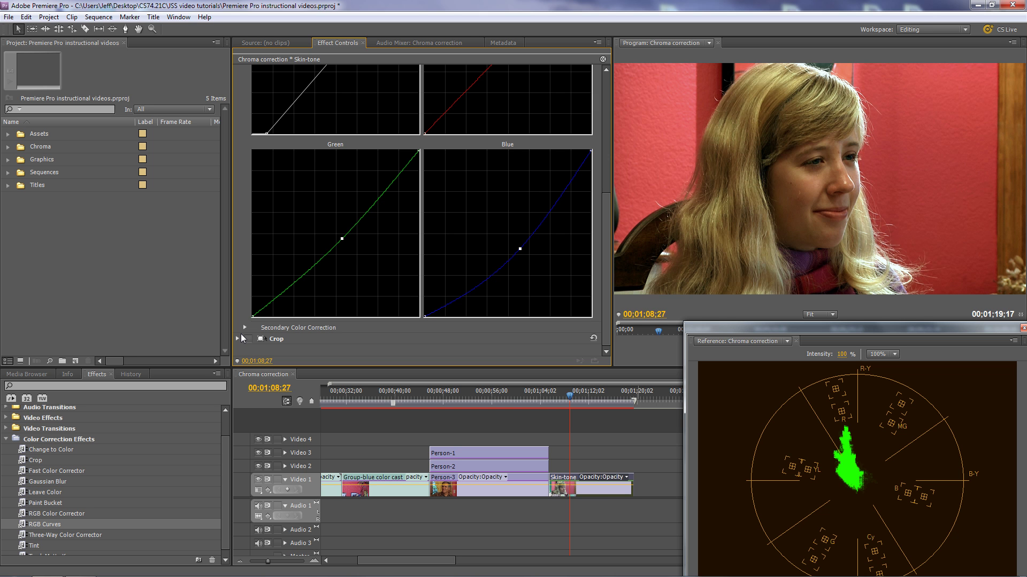
click(1014, 341)
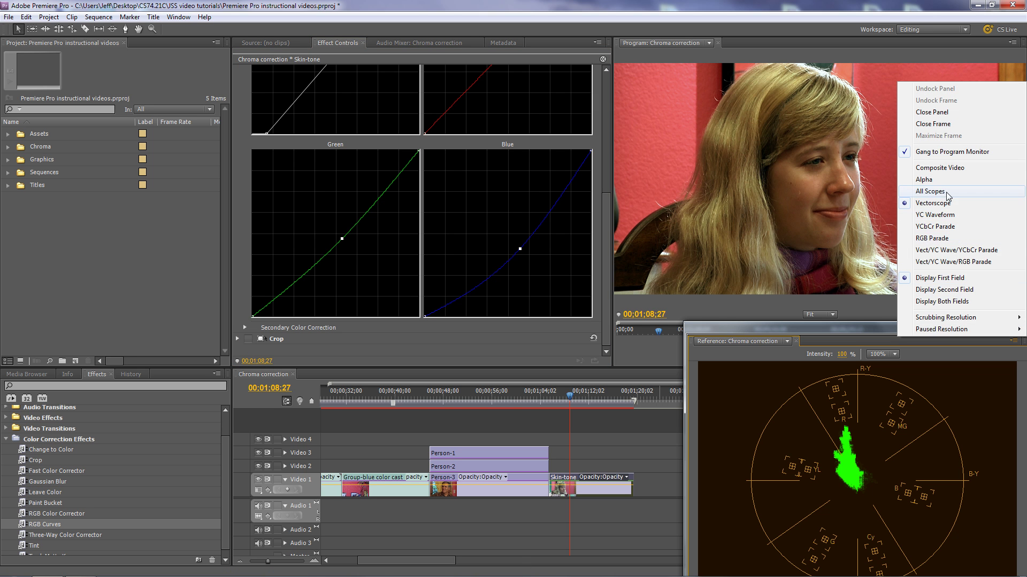
click(945, 217)
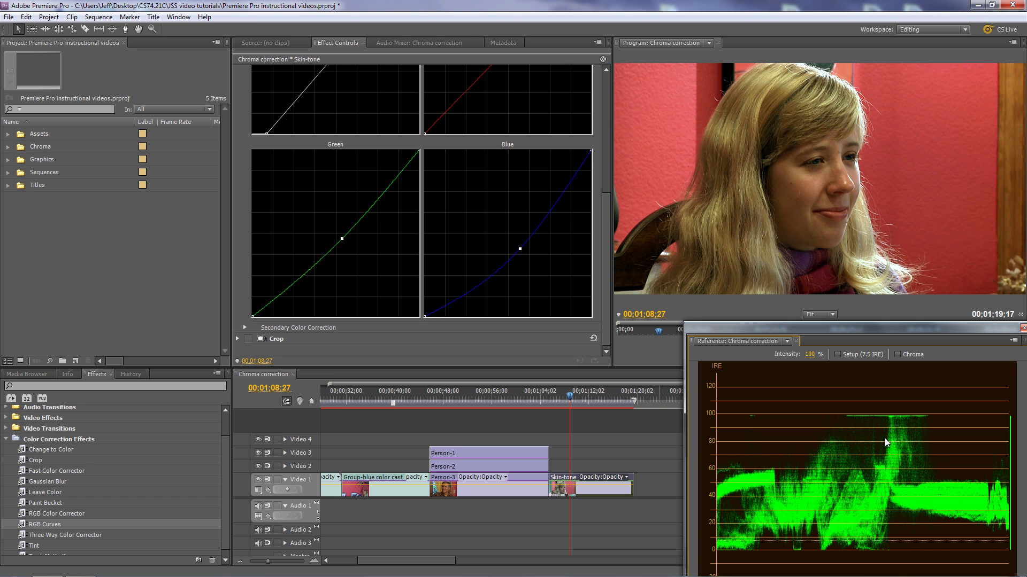